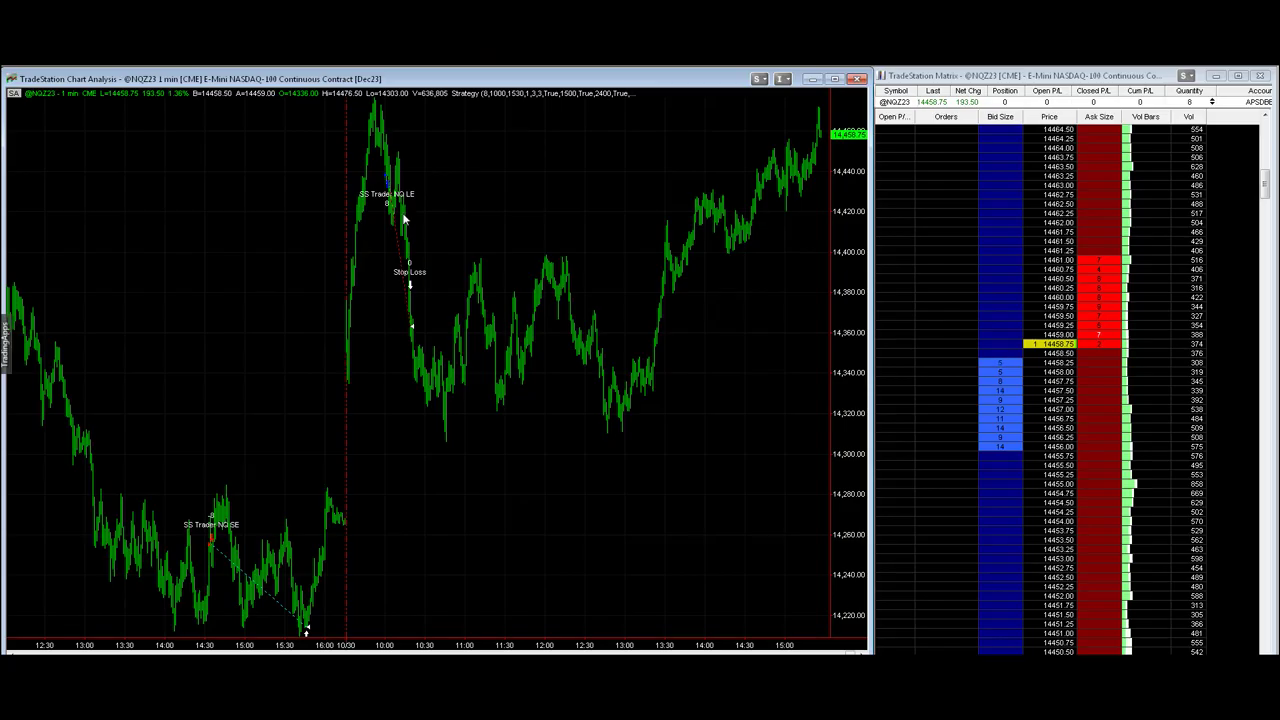
double_click(563, 82)
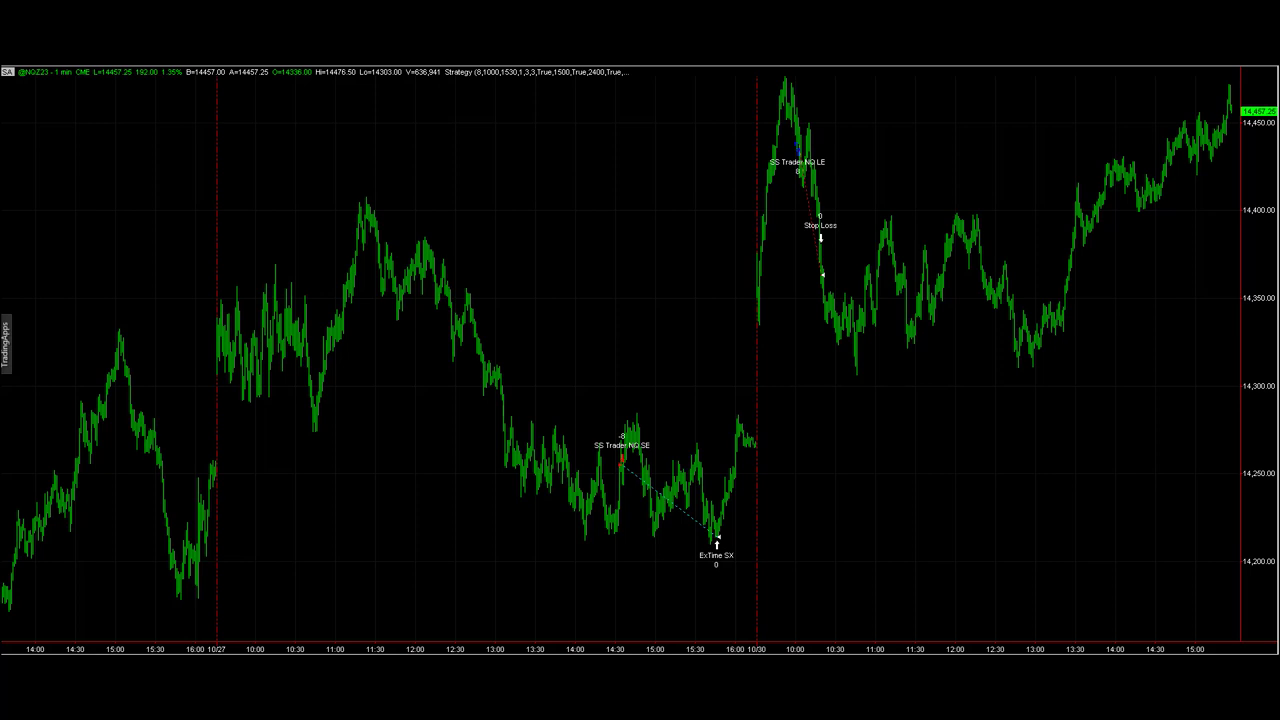
Write -1300 above the chart and trace the long trade down to the stop loss
drag(390, 159, 458, 170)
mouse_move(476, 126)
mouse_down()
mouse_move(502, 150)
mouse_move(470, 177)
mouse_up()
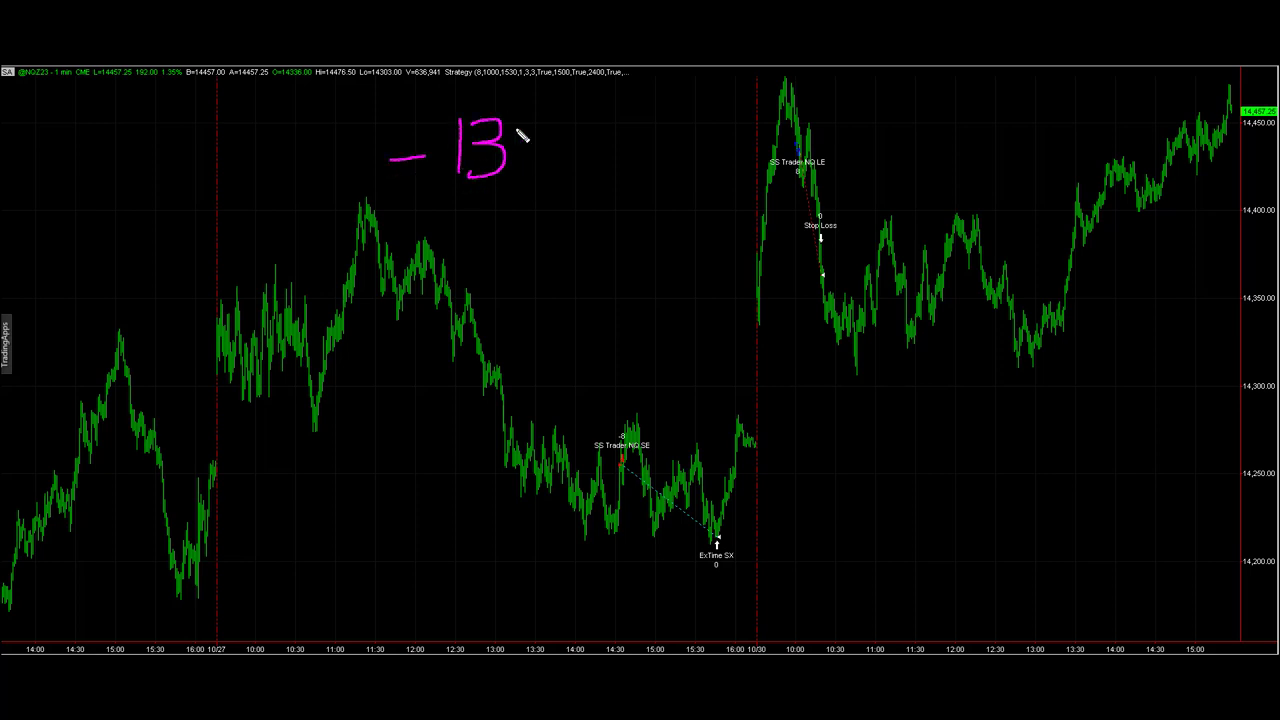
mouse_move(521, 130)
mouse_down()
mouse_move(582, 178)
mouse_move(564, 132)
mouse_up()
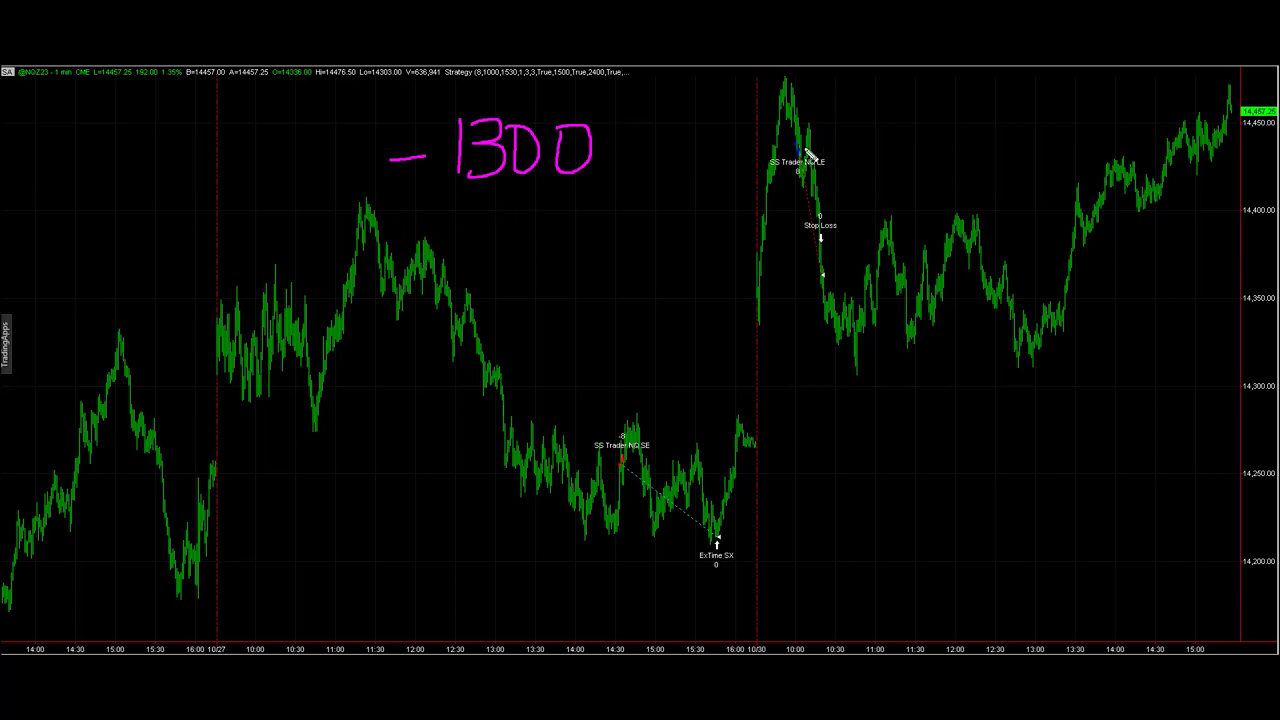
drag(796, 150, 822, 276)
drag(743, 444, 800, 446)
mouse_move(745, 328)
mouse_down()
mouse_move(790, 84)
mouse_move(808, 145)
mouse_up()
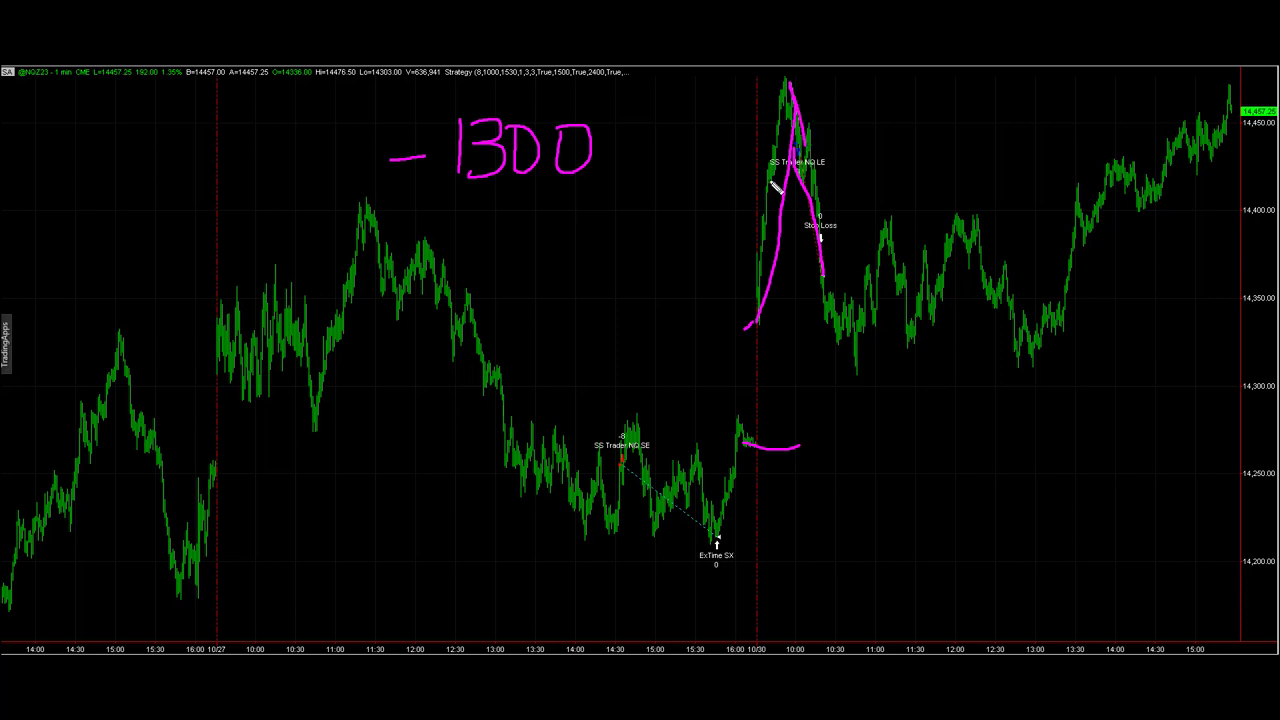
Write a 2 below the chart, draw a line at the peak price, and trace the swings
mouse_move(928, 413)
mouse_down()
mouse_move(972, 420)
mouse_move(1025, 490)
mouse_up()
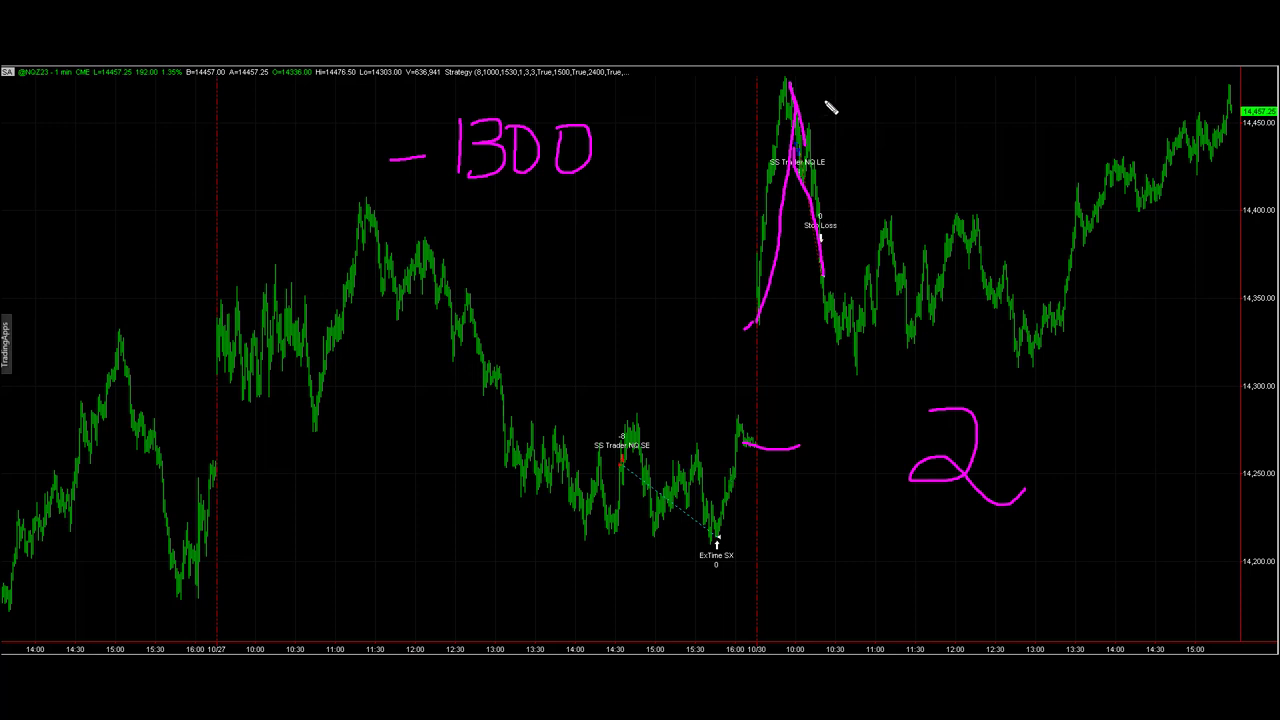
mouse_move(757, 303)
mouse_down()
mouse_move(803, 95)
mouse_move(859, 364)
mouse_move(884, 280)
mouse_move(908, 300)
mouse_move(908, 350)
mouse_move(950, 240)
mouse_move(998, 268)
mouse_move(1029, 366)
mouse_move(1128, 192)
mouse_move(1234, 106)
mouse_move(1242, 70)
mouse_up()
drag(736, 78, 1250, 88)
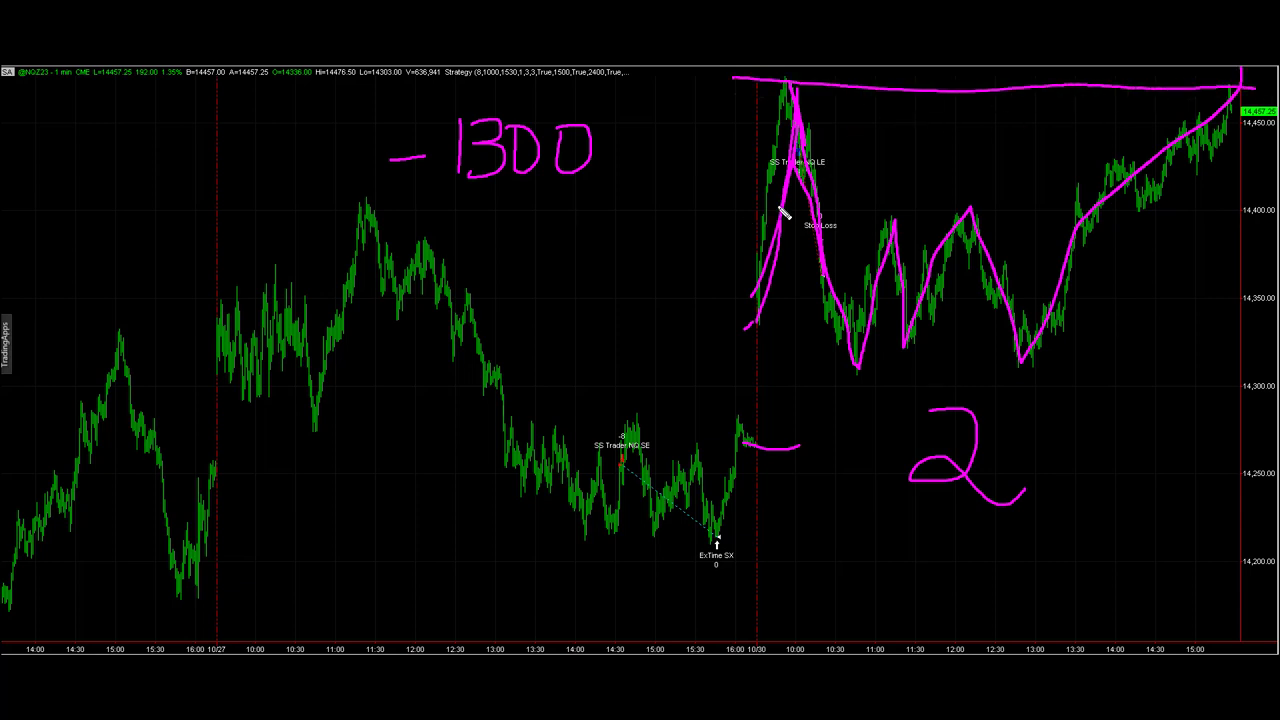
mouse_move(760, 318)
mouse_down()
mouse_move(808, 114)
mouse_move(820, 126)
mouse_move(785, 125)
mouse_up()
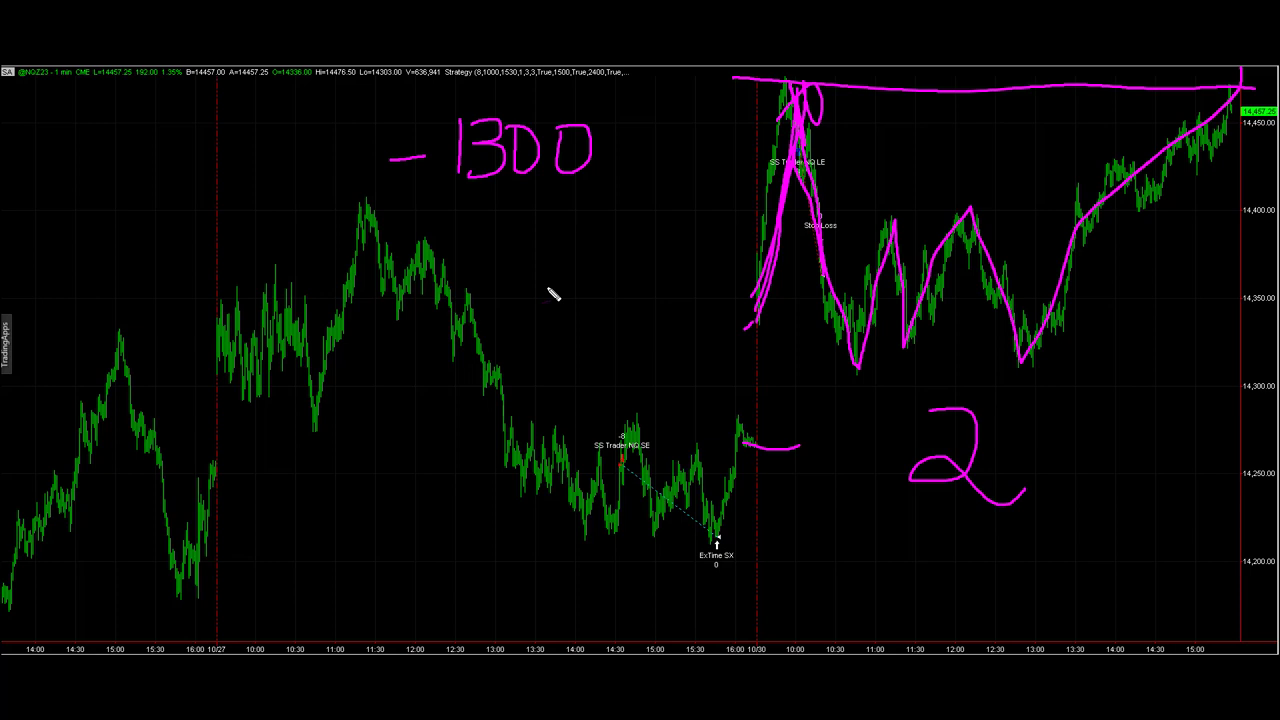
Write FOMO with an arrow pointing up at it, and write OCT on the chart
mouse_move(493, 258)
mouse_down()
mouse_move(492, 310)
mouse_move(529, 250)
mouse_move(520, 280)
mouse_move(550, 268)
mouse_move(571, 294)
mouse_move(606, 298)
mouse_up()
mouse_move(604, 252)
mouse_down()
mouse_move(629, 257)
mouse_move(604, 248)
mouse_up()
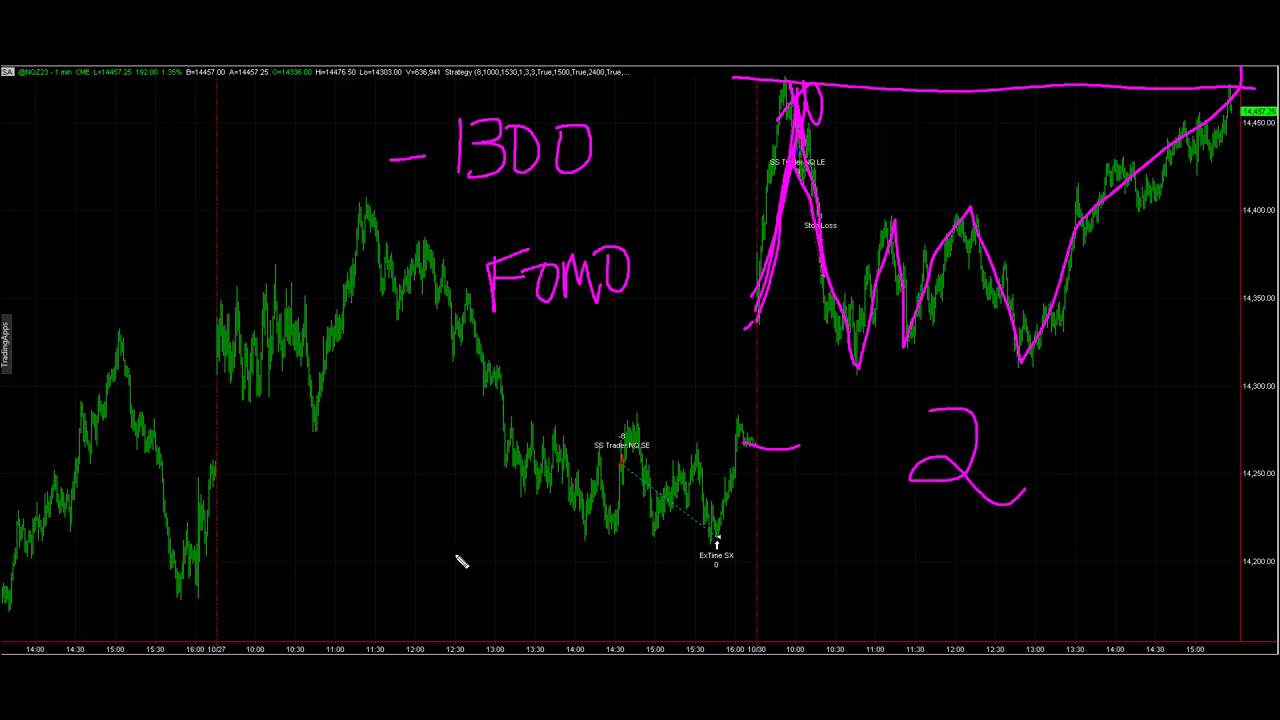
mouse_move(455, 553)
mouse_down()
mouse_move(586, 436)
mouse_move(628, 322)
mouse_move(622, 340)
mouse_up()
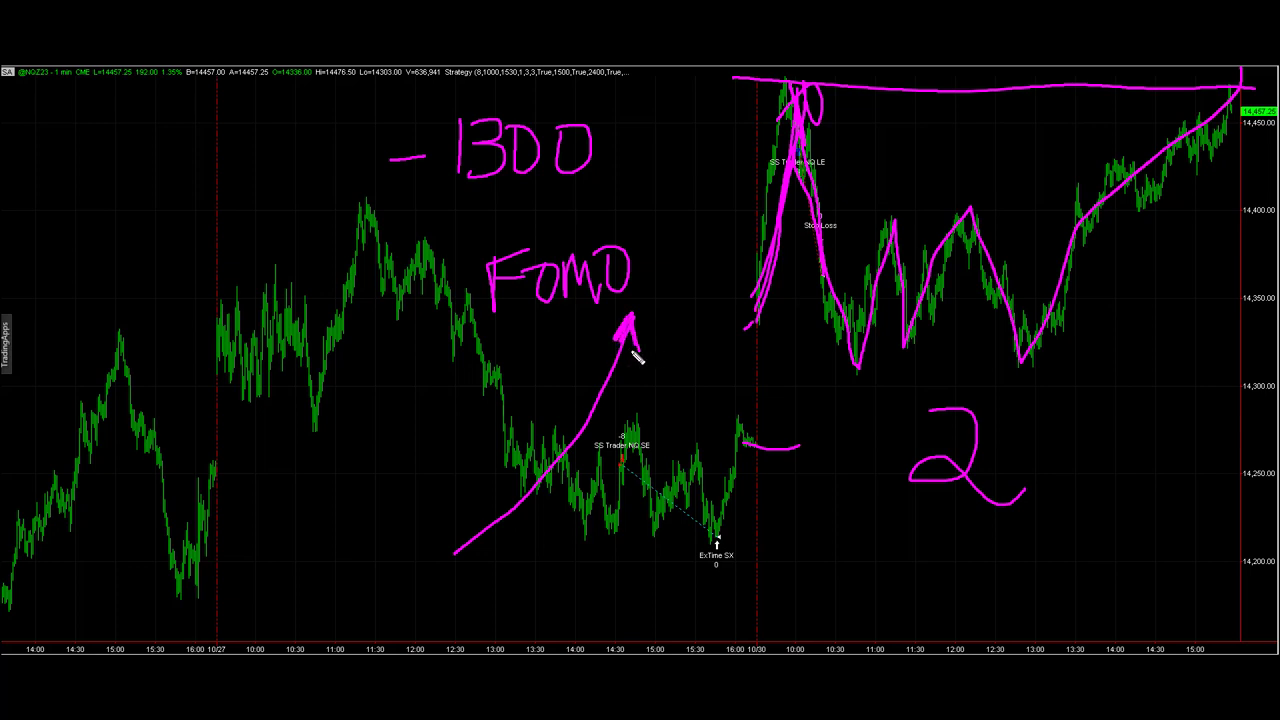
mouse_move(640, 350)
mouse_down()
mouse_move(606, 348)
mouse_move(628, 330)
mouse_up()
mouse_move(281, 485)
mouse_down()
mouse_move(309, 497)
mouse_move(328, 476)
mouse_move(340, 506)
mouse_up()
mouse_move(350, 462)
mouse_down()
mouse_move(377, 460)
mouse_move(363, 500)
mouse_up()
mouse_move(428, 444)
mouse_down()
mouse_move(393, 482)
mouse_move(450, 505)
mouse_up()
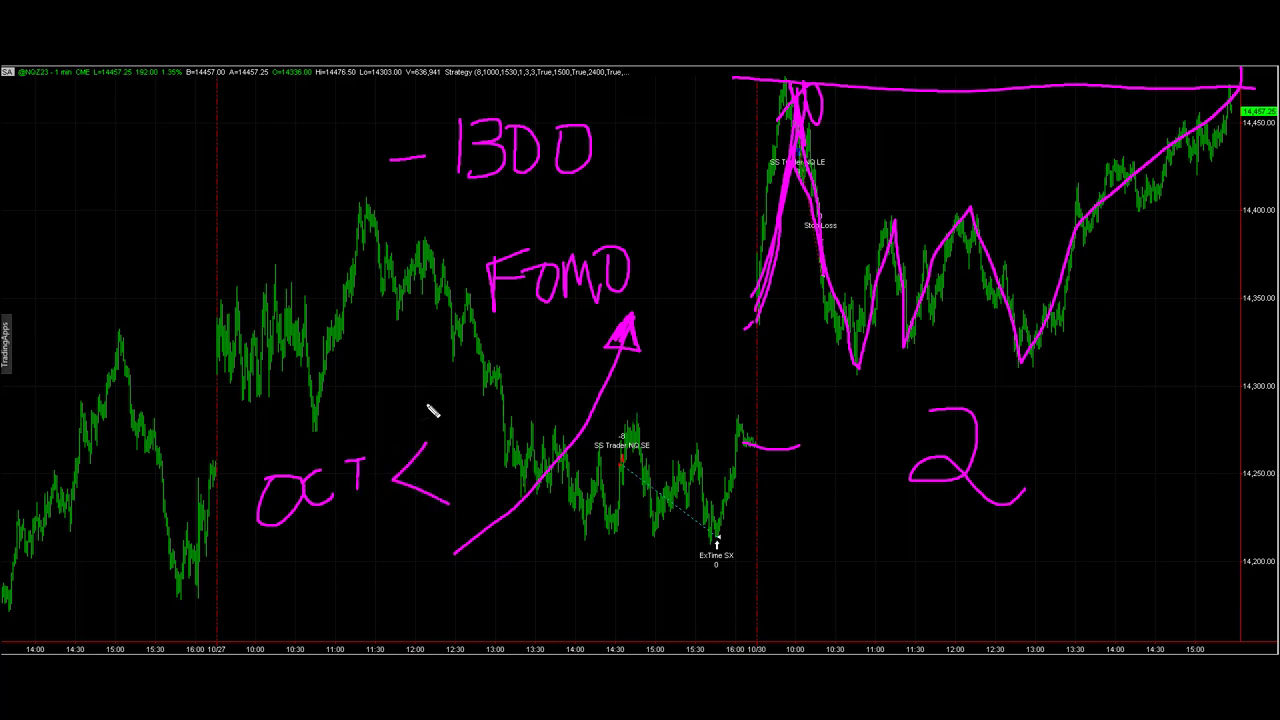
mouse_move(336, 466)
mouse_down()
mouse_move(380, 461)
mouse_move(362, 503)
mouse_up()
Write -3% between FOMO and OCT, circle it, add arrows down to it, and box it
mouse_move(350, 371)
mouse_down()
mouse_move(397, 375)
mouse_move(382, 410)
mouse_up()
mouse_move(438, 356)
mouse_down()
mouse_move(407, 362)
mouse_move(411, 408)
mouse_move(426, 392)
mouse_up()
mouse_move(432, 318)
mouse_down()
mouse_move(340, 330)
mouse_move(486, 402)
mouse_move(445, 310)
mouse_up()
drag(346, 192, 366, 318)
drag(381, 272, 367, 318)
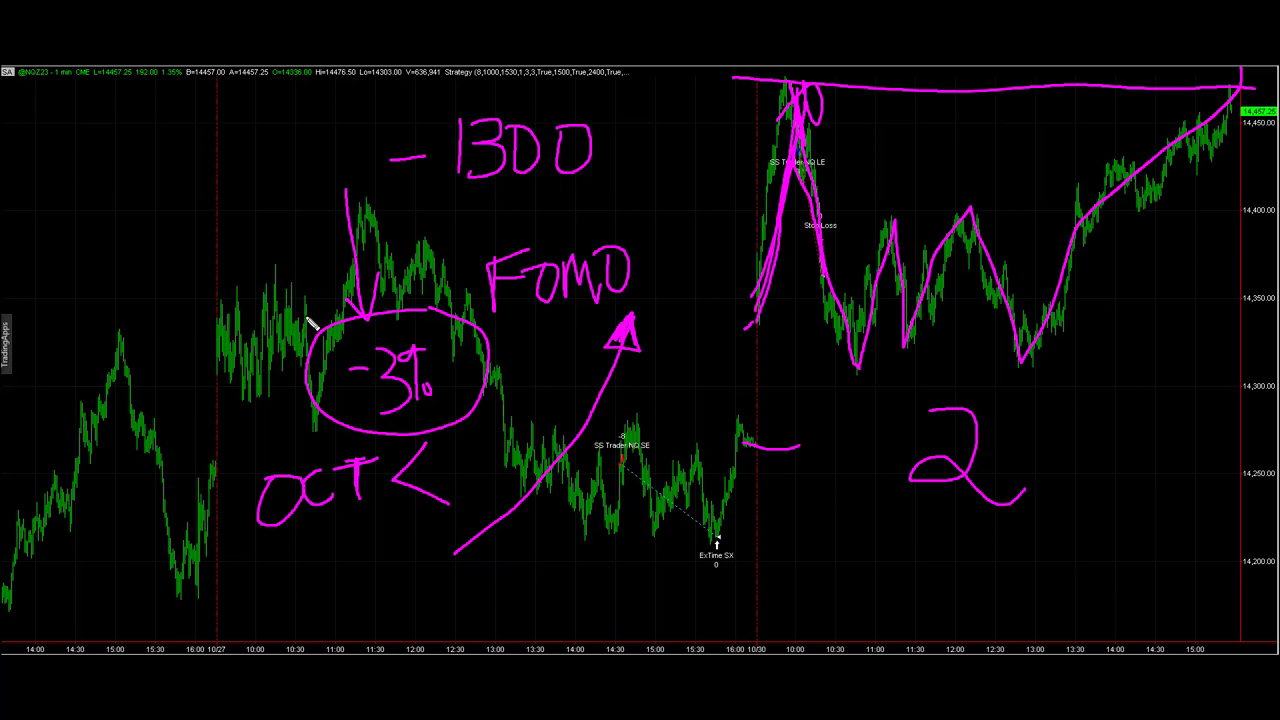
mouse_move(385, 168)
mouse_down()
mouse_move(286, 180)
mouse_move(216, 340)
mouse_move(480, 450)
mouse_move(610, 290)
mouse_move(370, 165)
mouse_up()
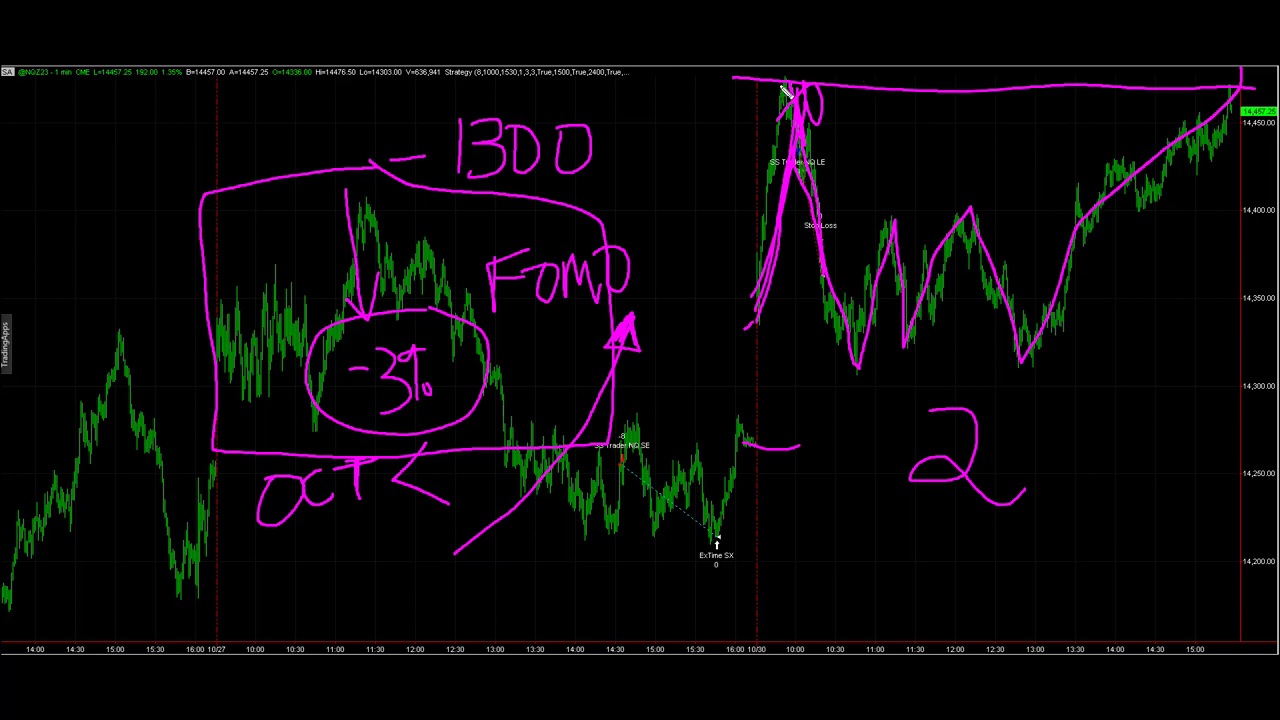
Trace the spike and zigzag swings, then write 5% below the 2 and 25K beside it
mouse_move(775, 342)
mouse_down()
mouse_move(762, 288)
mouse_move(788, 78)
mouse_move(816, 162)
mouse_up()
mouse_move(843, 207)
mouse_down()
mouse_move(909, 400)
mouse_move(923, 171)
mouse_move(1046, 377)
mouse_move(1235, 97)
mouse_up()
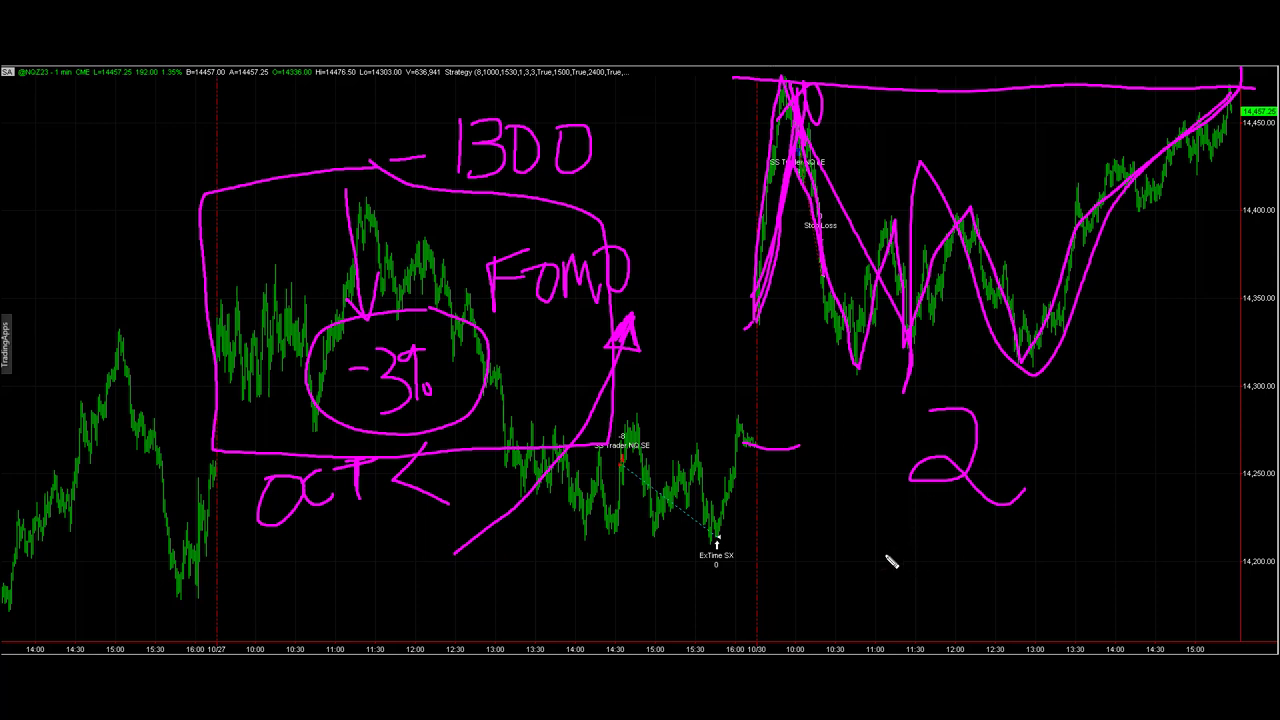
mouse_move(884, 555)
mouse_down()
mouse_move(918, 557)
mouse_move(918, 574)
mouse_move(968, 570)
mouse_up()
click(936, 563)
mouse_move(1025, 517)
mouse_down()
mouse_move(972, 520)
mouse_move(988, 568)
mouse_up()
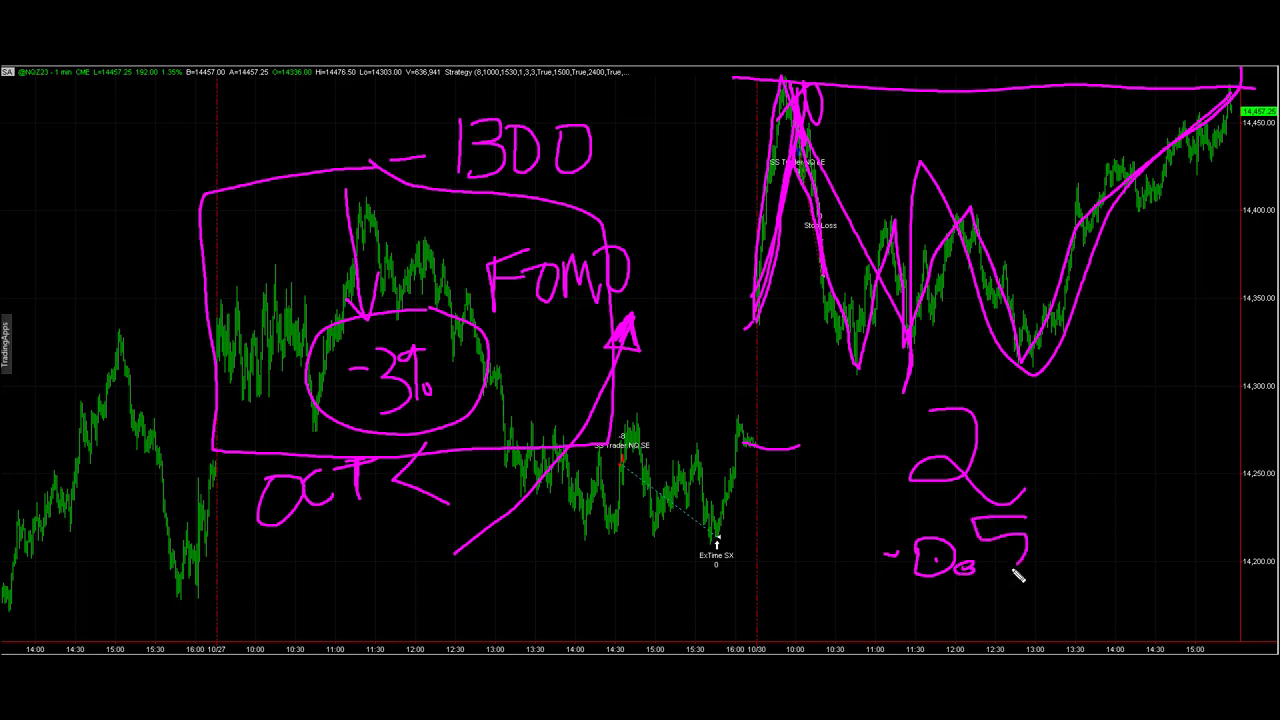
drag(1042, 518, 1030, 585)
drag(1058, 558, 1055, 566)
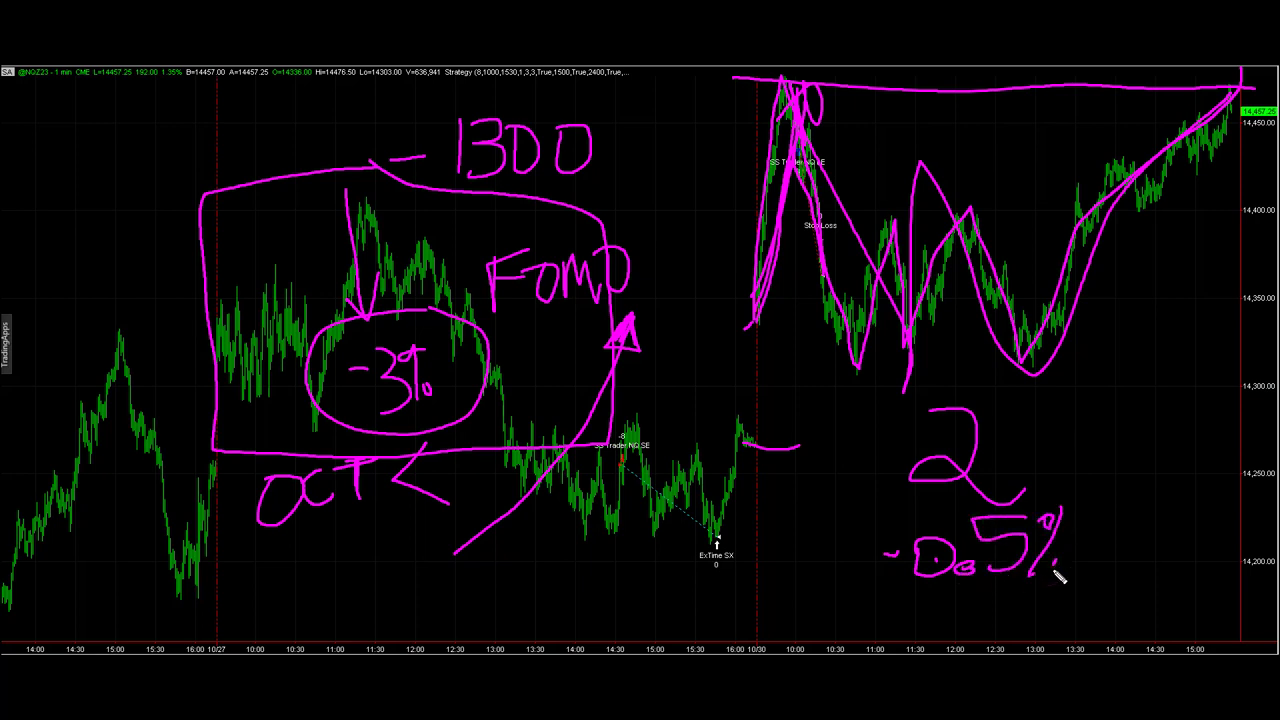
mouse_move(1099, 408)
mouse_down()
mouse_move(1088, 455)
mouse_move(1150, 455)
mouse_up()
mouse_move(1198, 398)
mouse_down()
mouse_move(1162, 455)
mouse_move(1198, 412)
mouse_move(1228, 458)
mouse_move(1230, 425)
mouse_move(1224, 450)
mouse_up()
mouse_move(1250, 398)
mouse_down()
mouse_move(1245, 452)
mouse_move(1274, 458)
mouse_up()
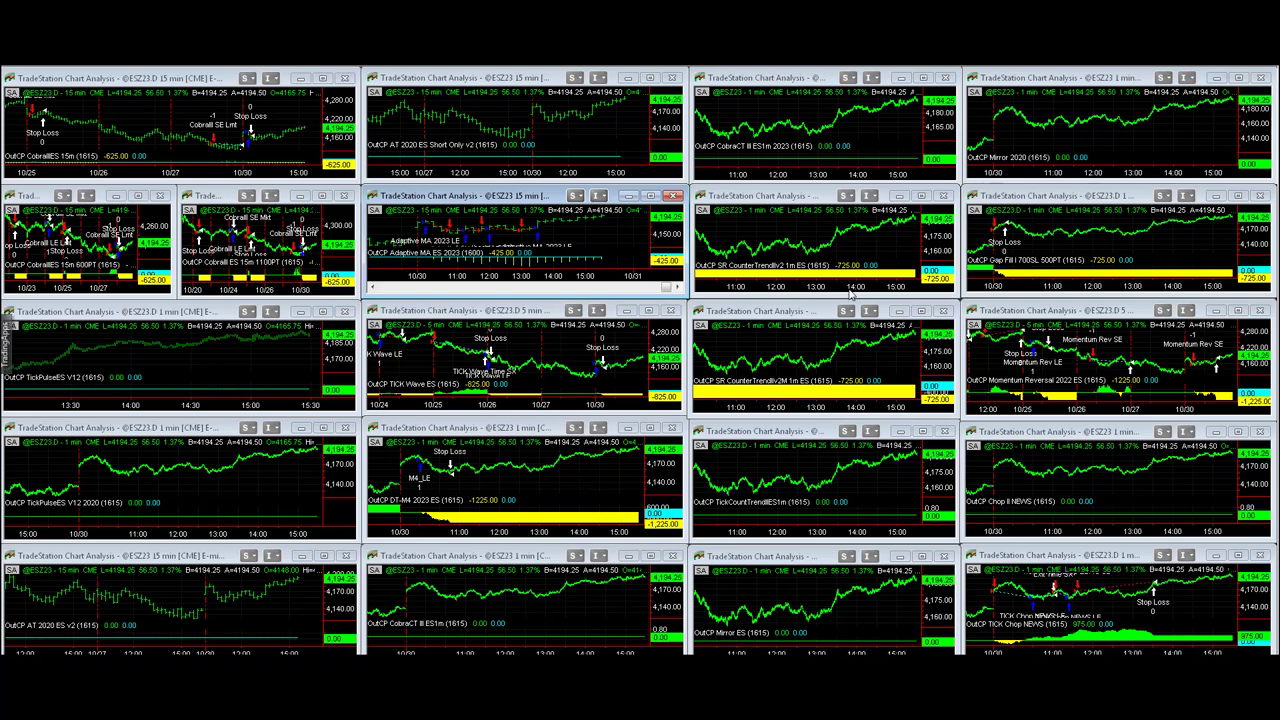
Open the CounterTrend chart's Format Symbol settings and cancel without changes
double_click(838, 232)
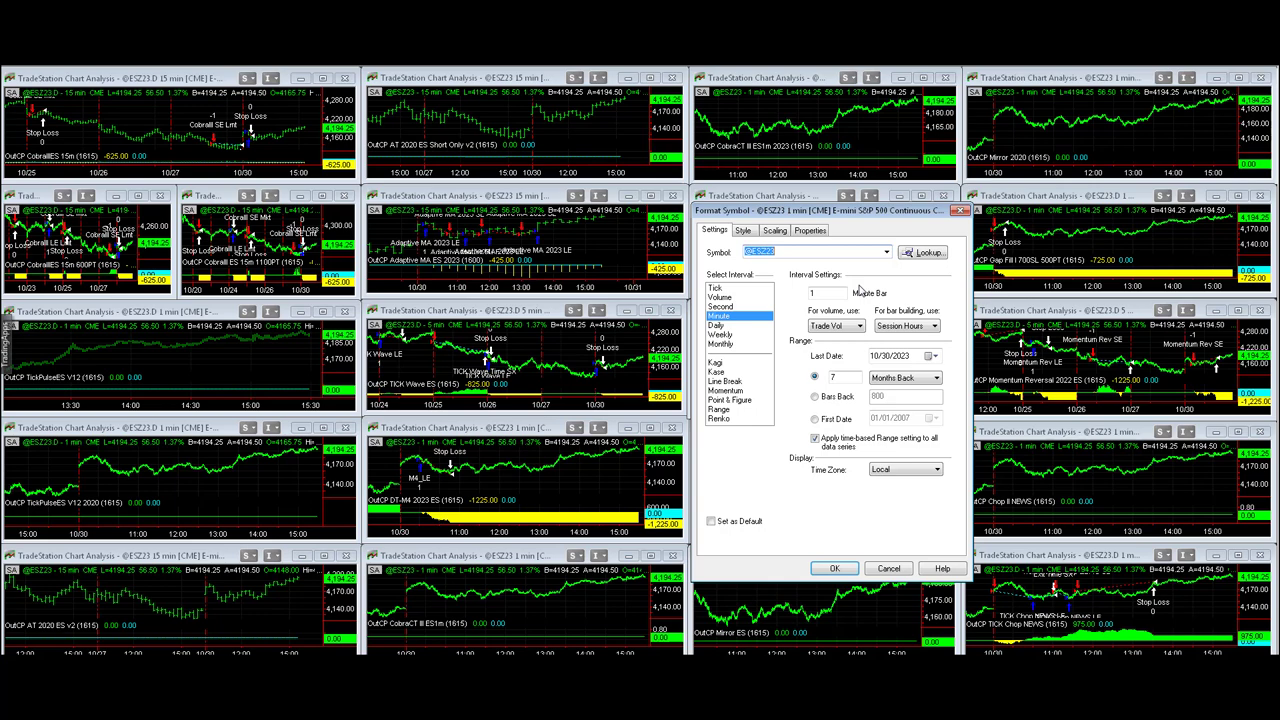
click(900, 568)
double_click(781, 196)
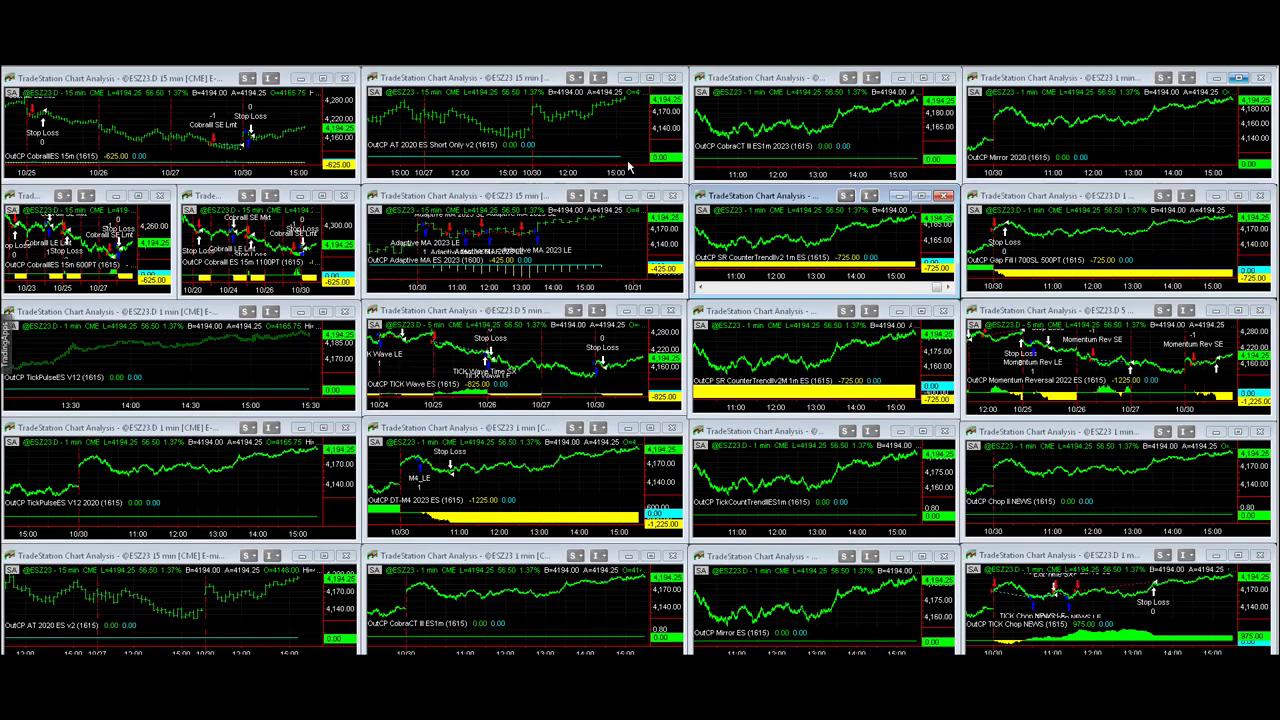
Maximize the SR CounterTrendv2M 1-minute ES chart to fill the screen
click(453, 477)
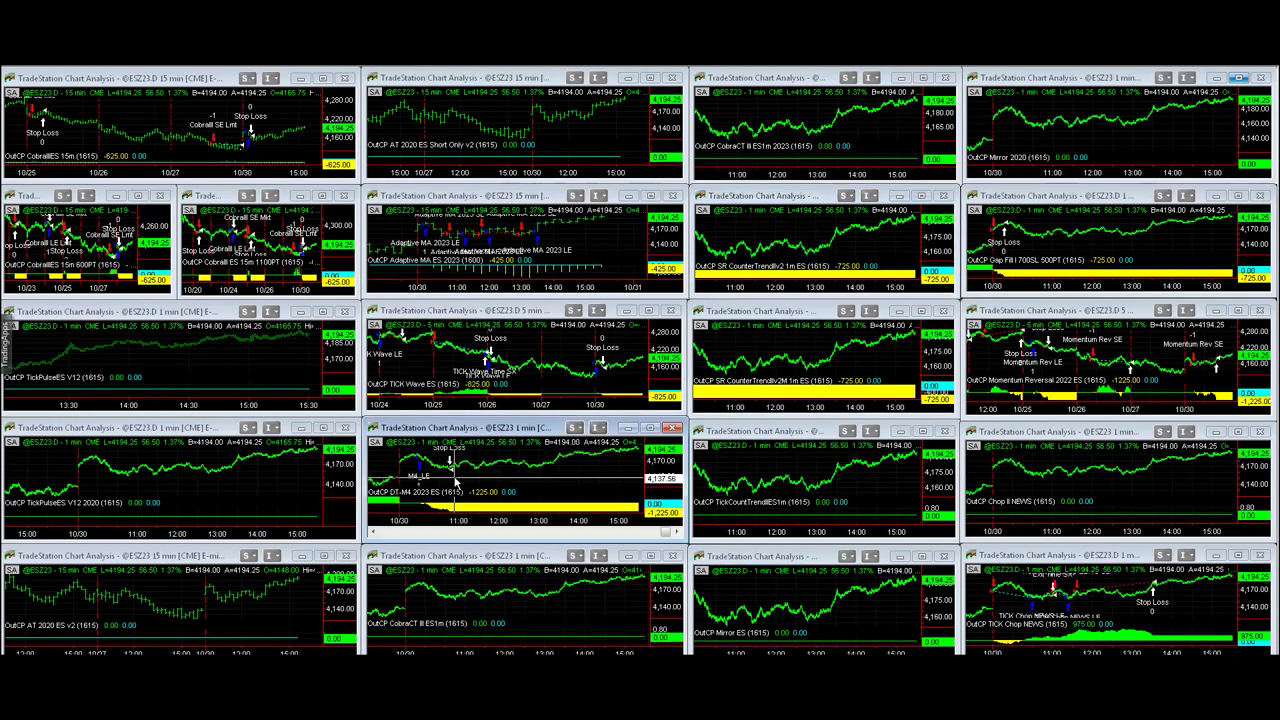
click(748, 337)
double_click(741, 313)
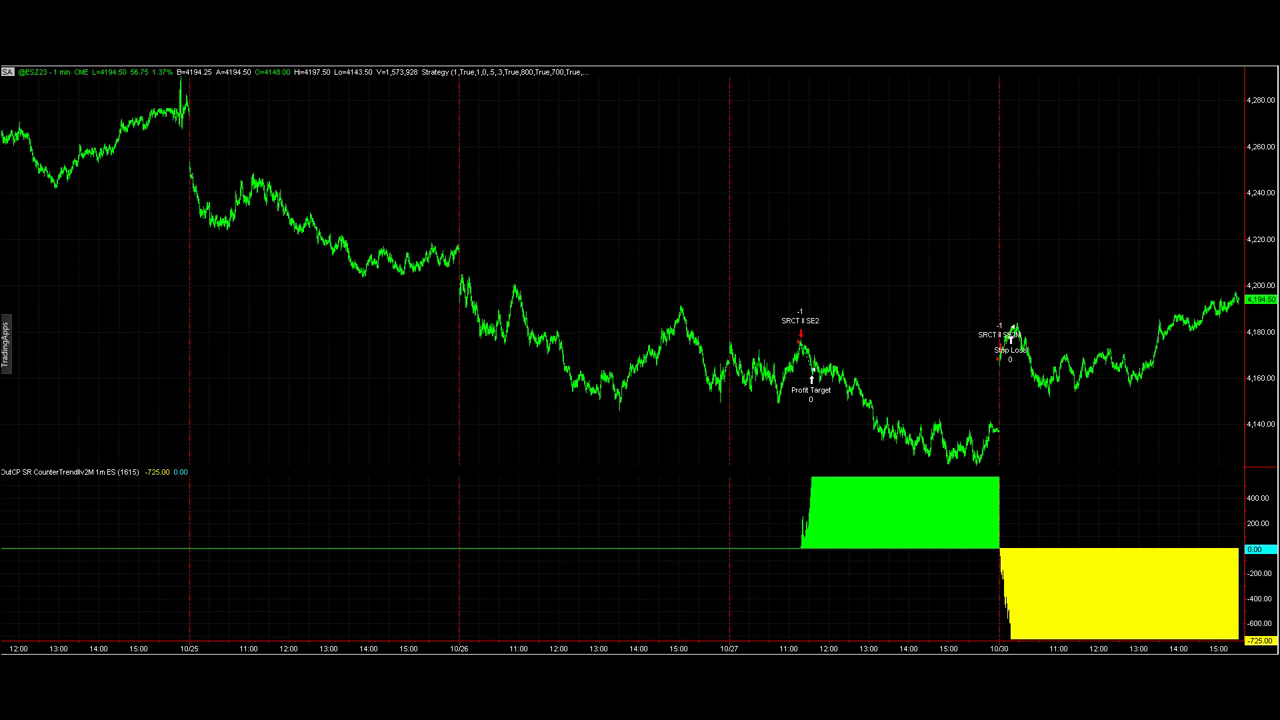
Restore the CounterTrend chart to its tile and switch workspaces with Ctrl+Tab to the 1-minute strategy grid
double_click(910, 530)
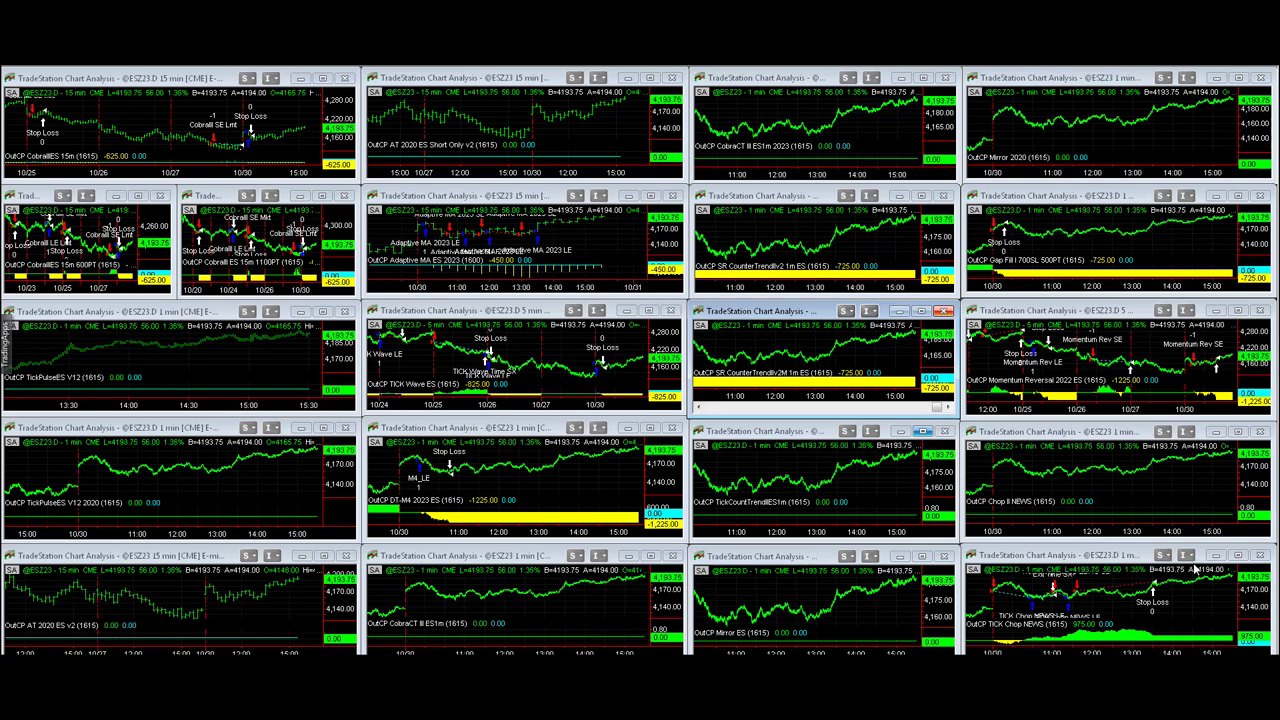
click(1180, 617)
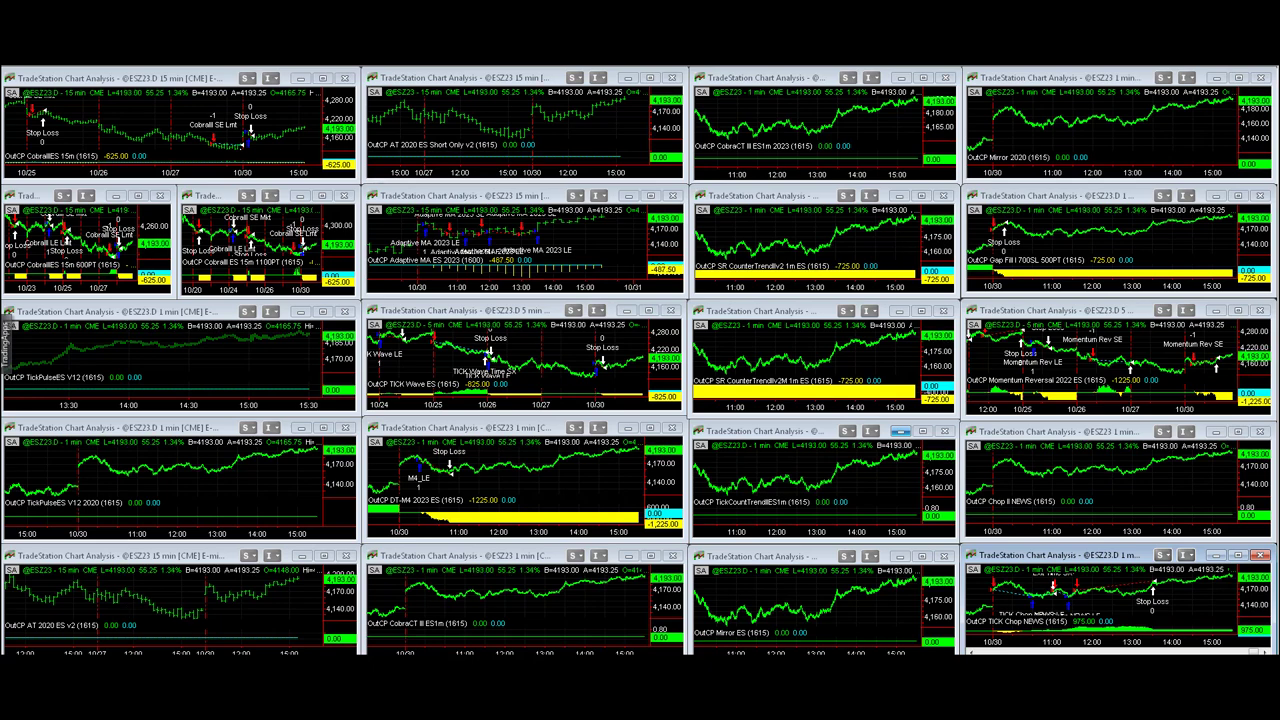
key(ctrl+Tab)
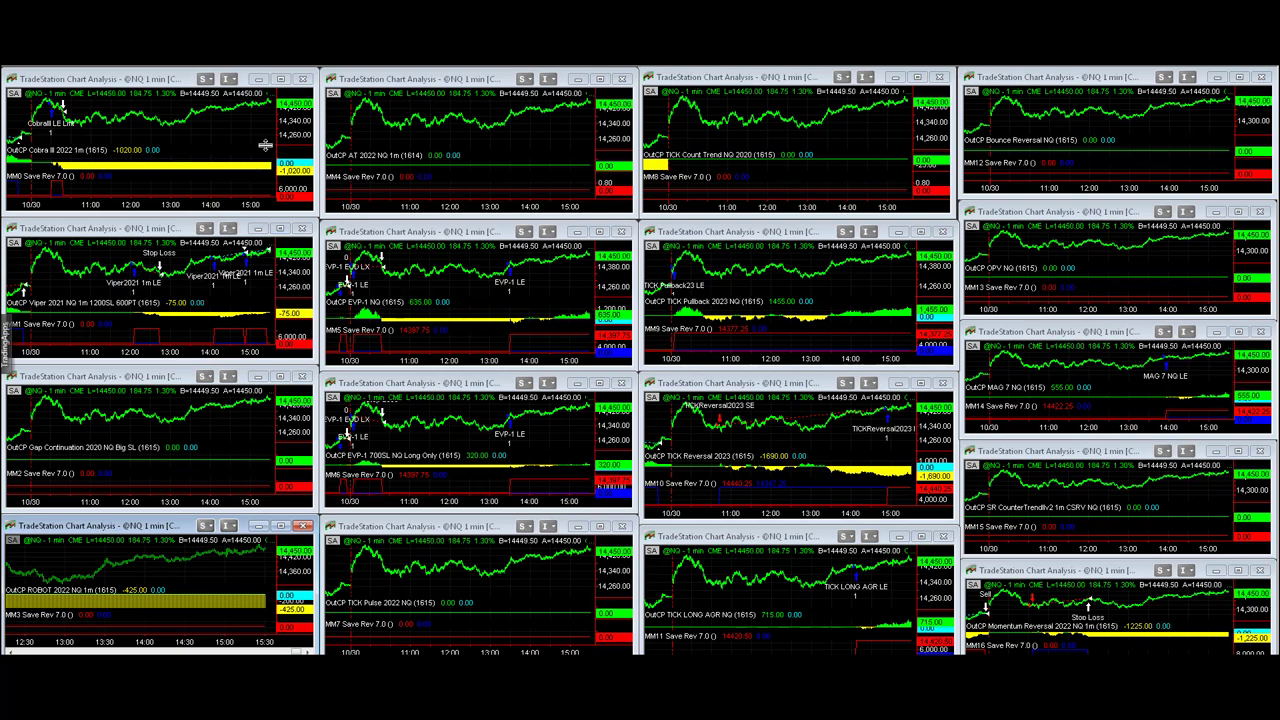
Maximize the ROBOT Nasdaq chart, then restore it to its grid tile
click(235, 124)
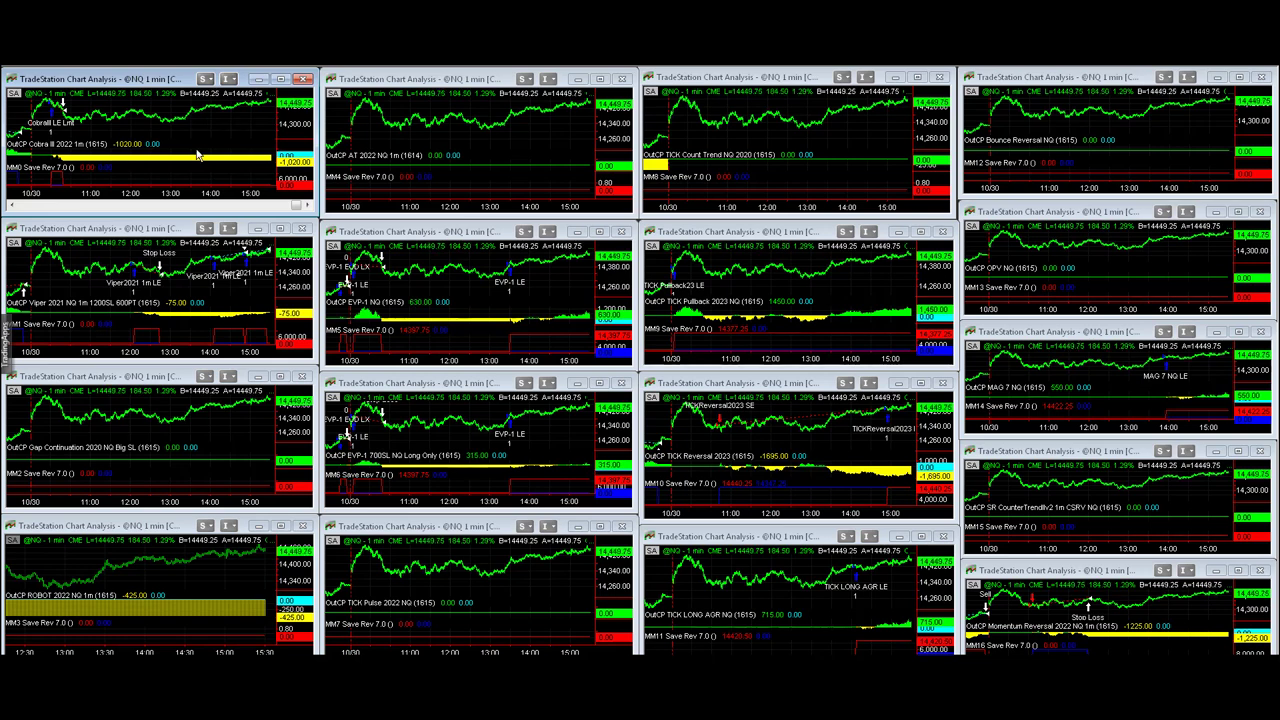
click(228, 582)
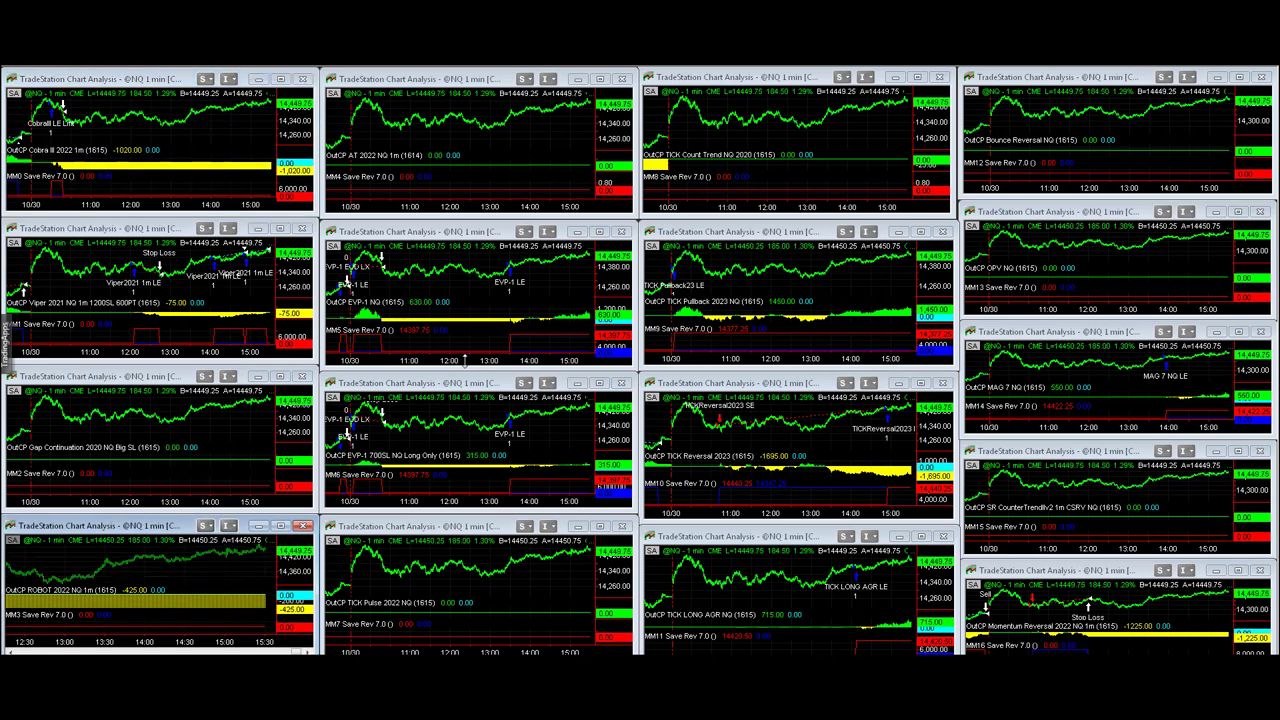
double_click(166, 535)
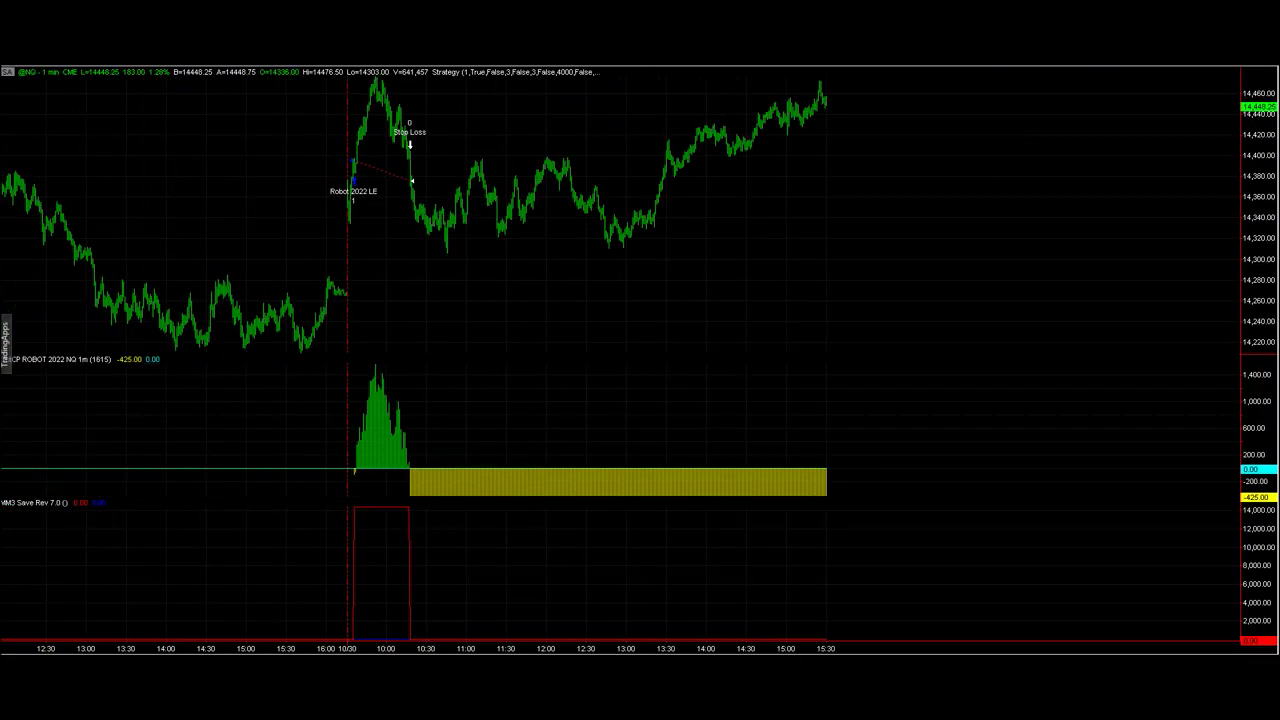
double_click(253, 568)
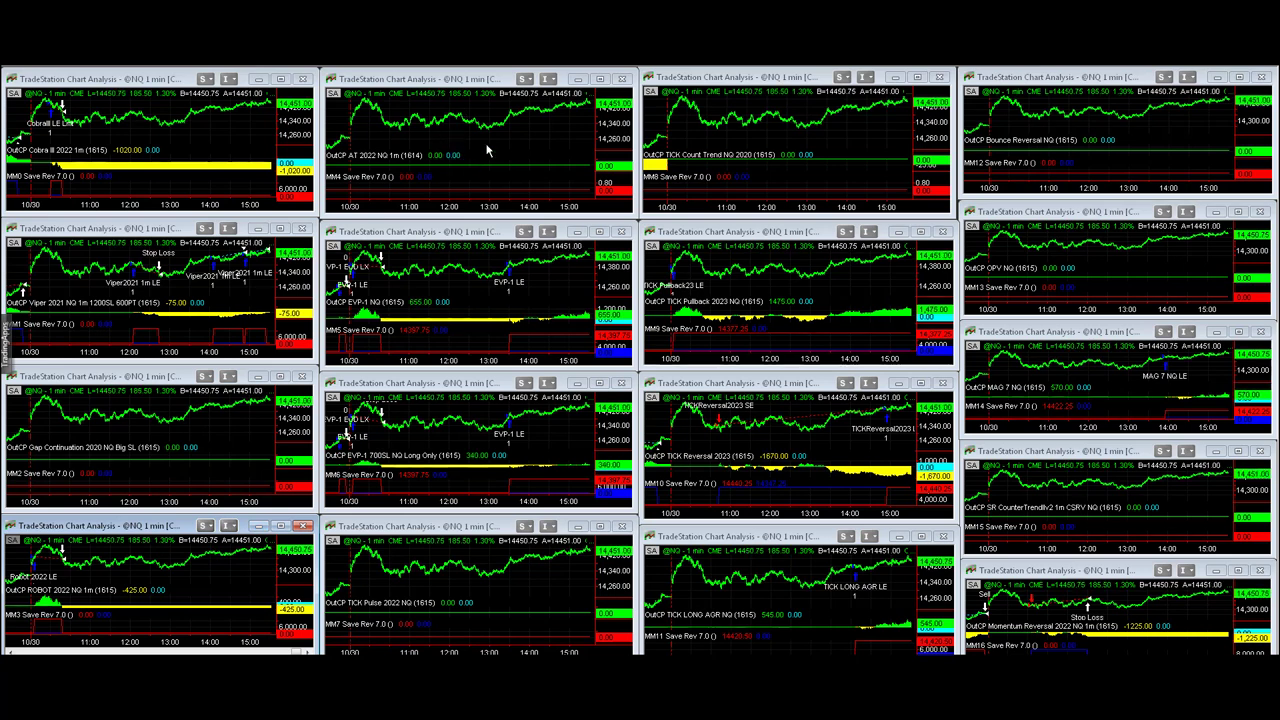
Activate the EVP-1 strategy chart and the lower EVP-1 700SL chart
click(520, 284)
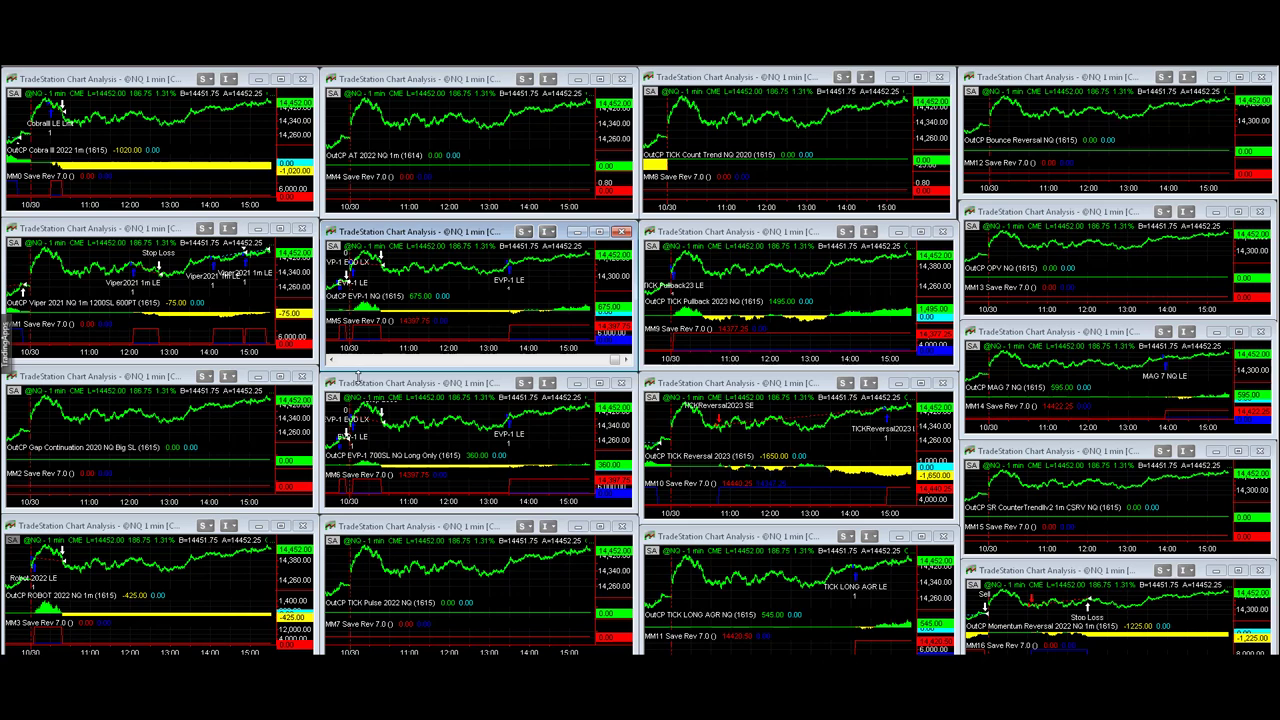
right_click(560, 287)
click(420, 396)
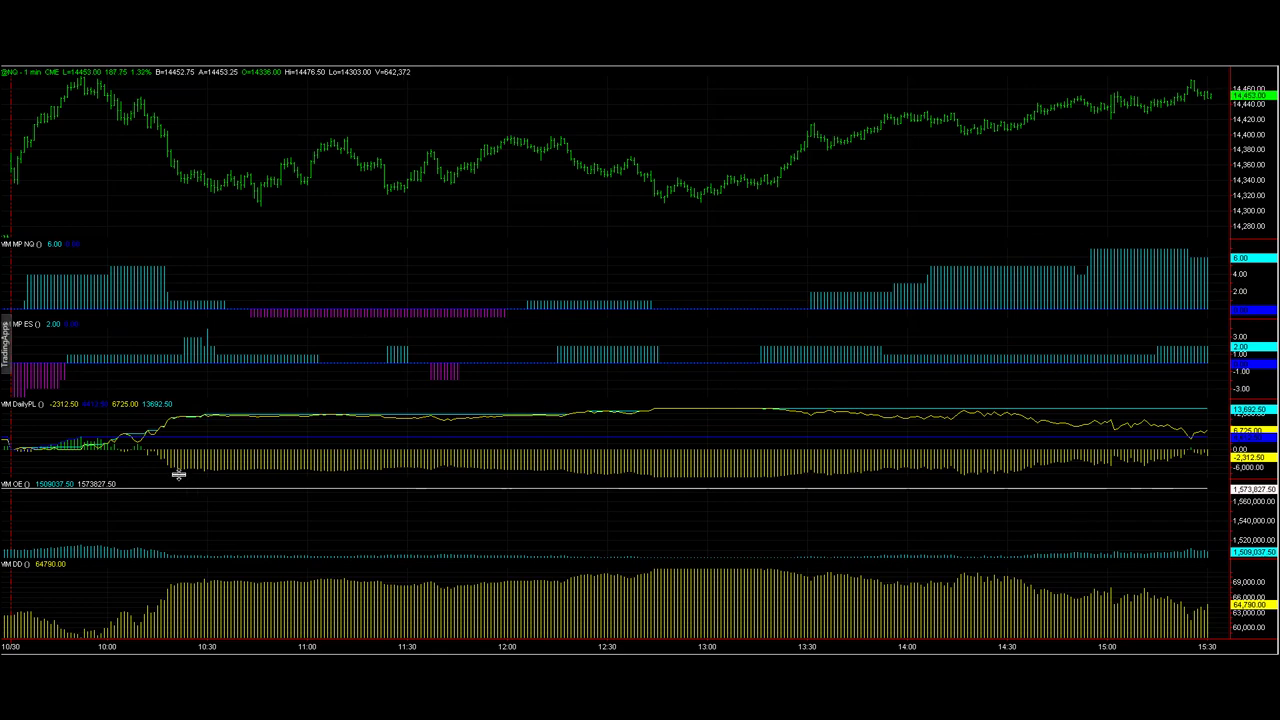
Read bar values with the crosshair data tip from the 10:34 bar back to 12:58
mouse_move(94, 460)
drag(172, 137, 1103, 130)
drag(770, 240, 1205, 115)
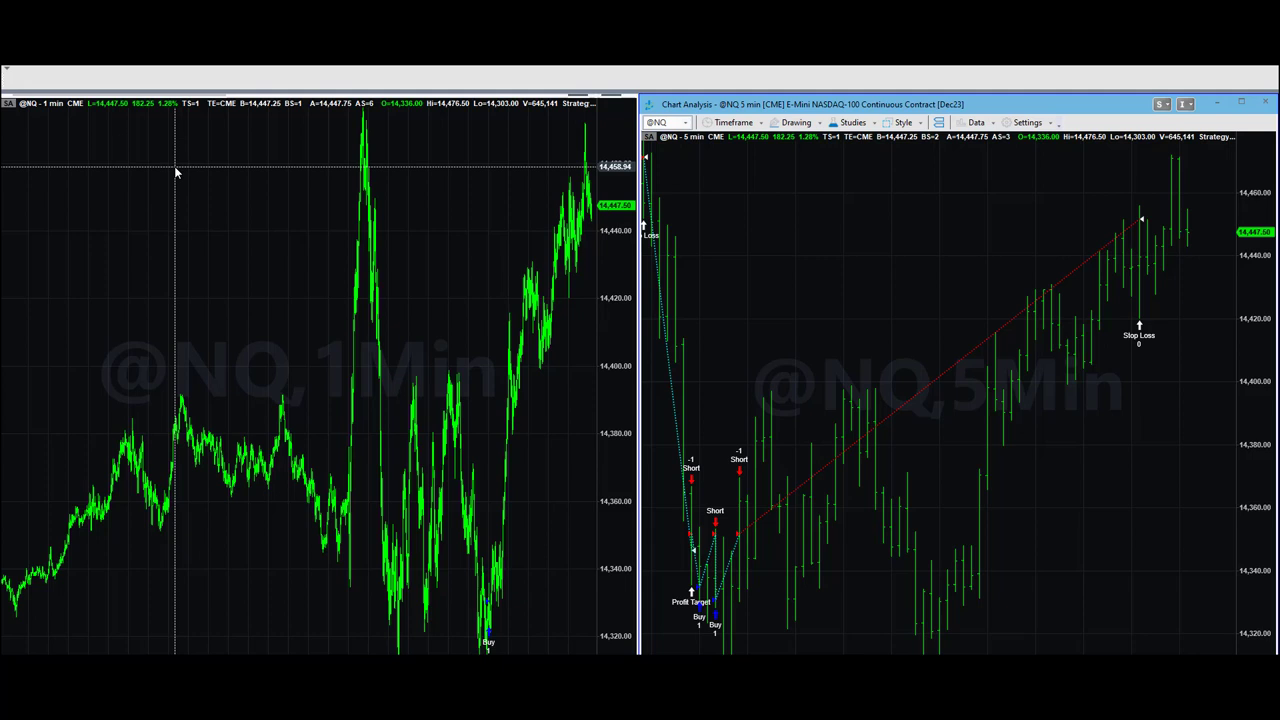
Draw two magenta arrows to the 13:00 Buy bar on the 1-minute NQ chart and write June
click(207, 245)
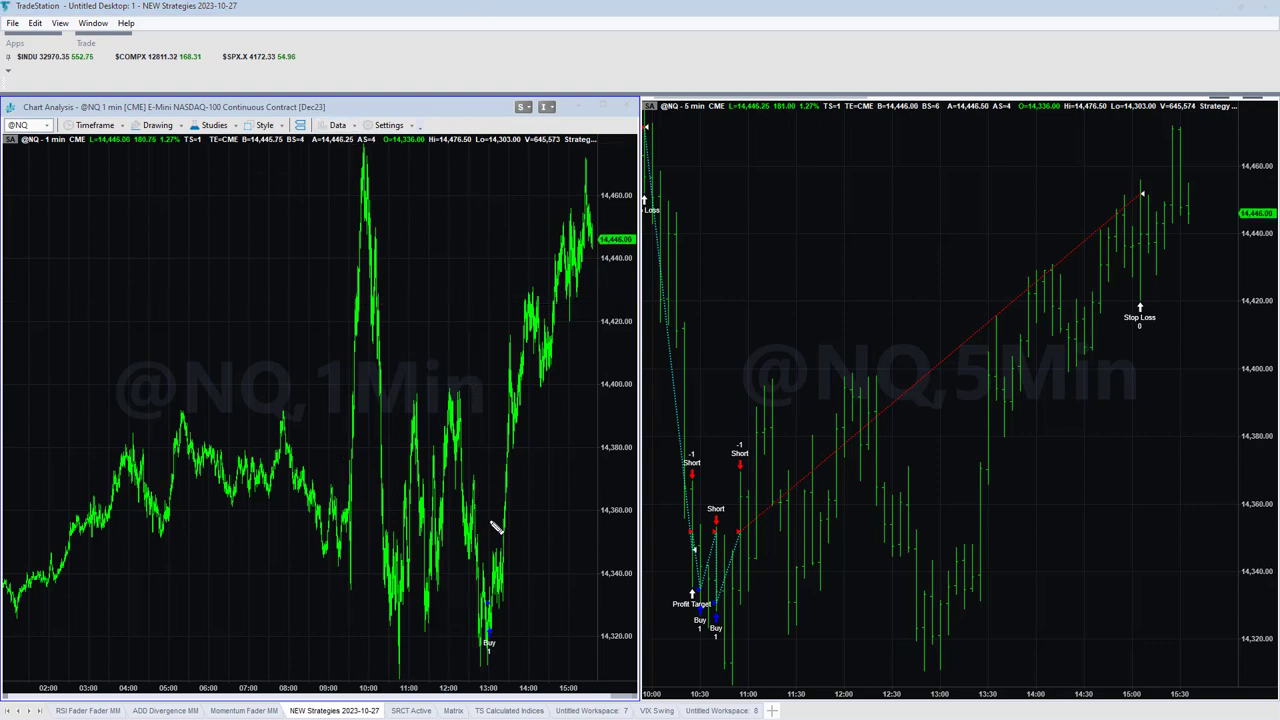
drag(583, 585, 506, 604)
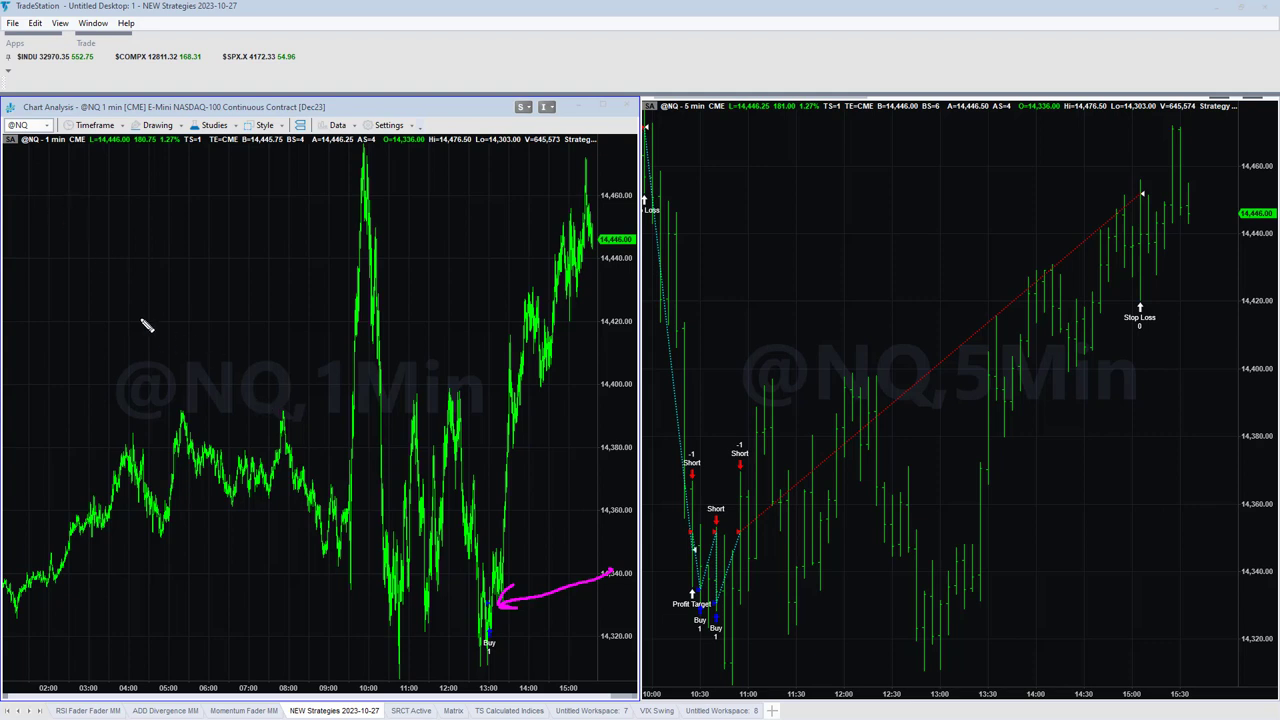
mouse_move(142, 321)
mouse_down()
mouse_move(257, 454)
mouse_move(454, 586)
mouse_up()
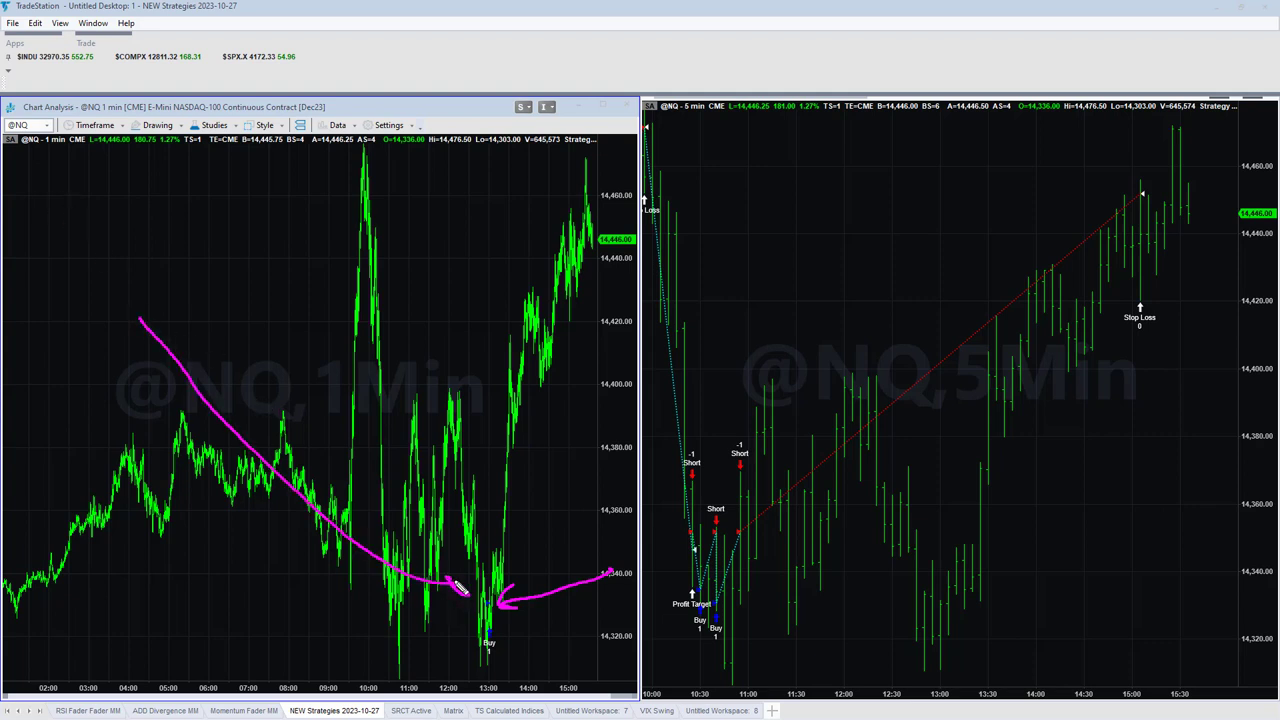
drag(222, 580, 233, 581)
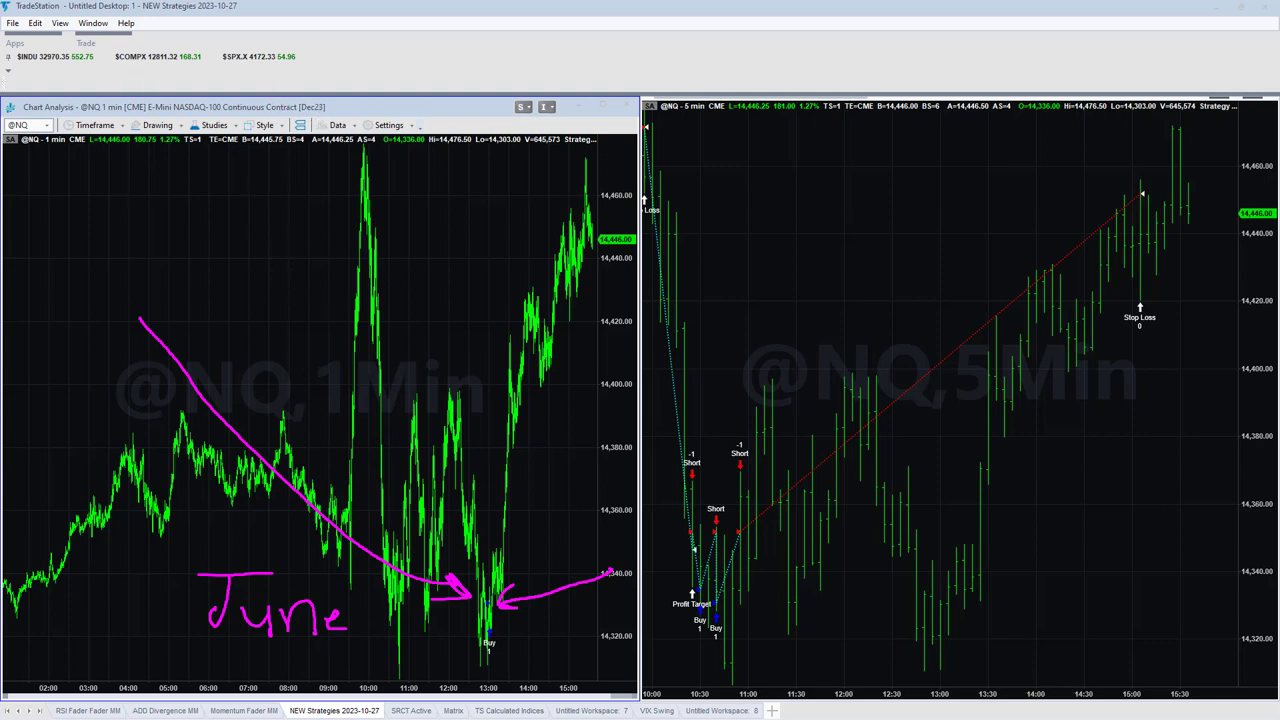
Clear the pen markings and open the 1-minute NQ chart's Strategy Performance Report
key(Escape)
right_click(209, 197)
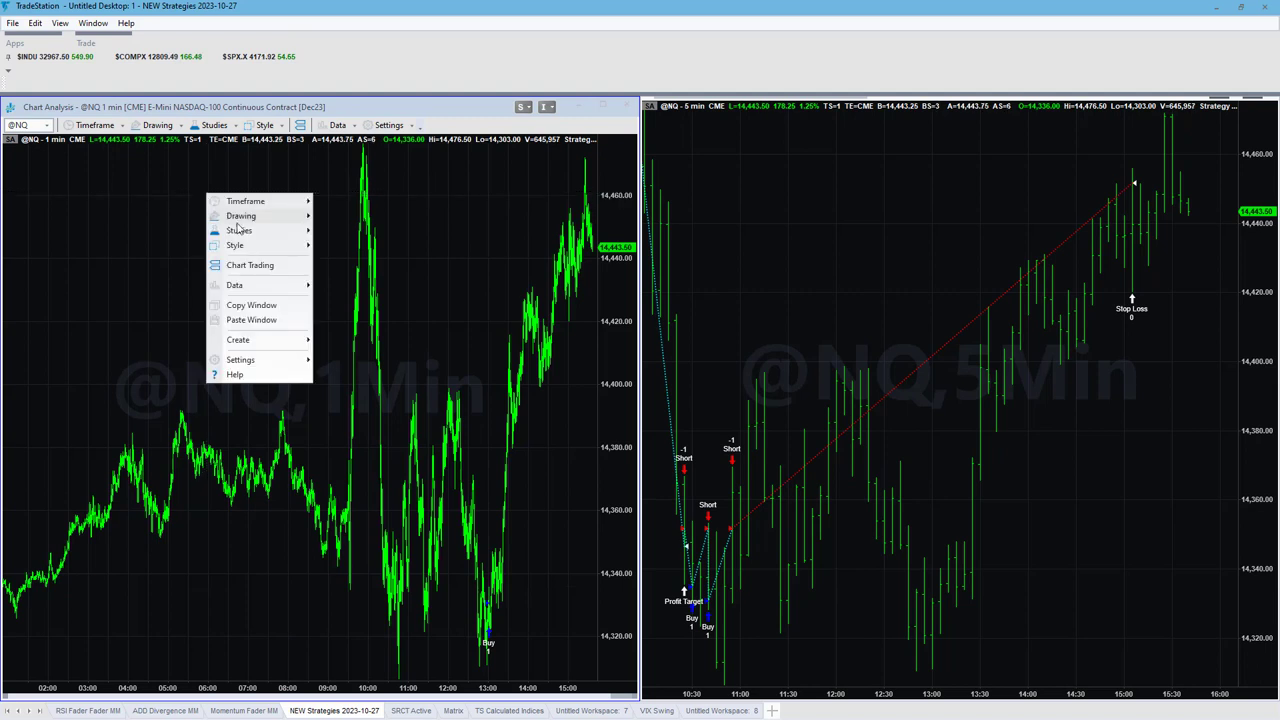
mouse_move(262, 287)
click(410, 320)
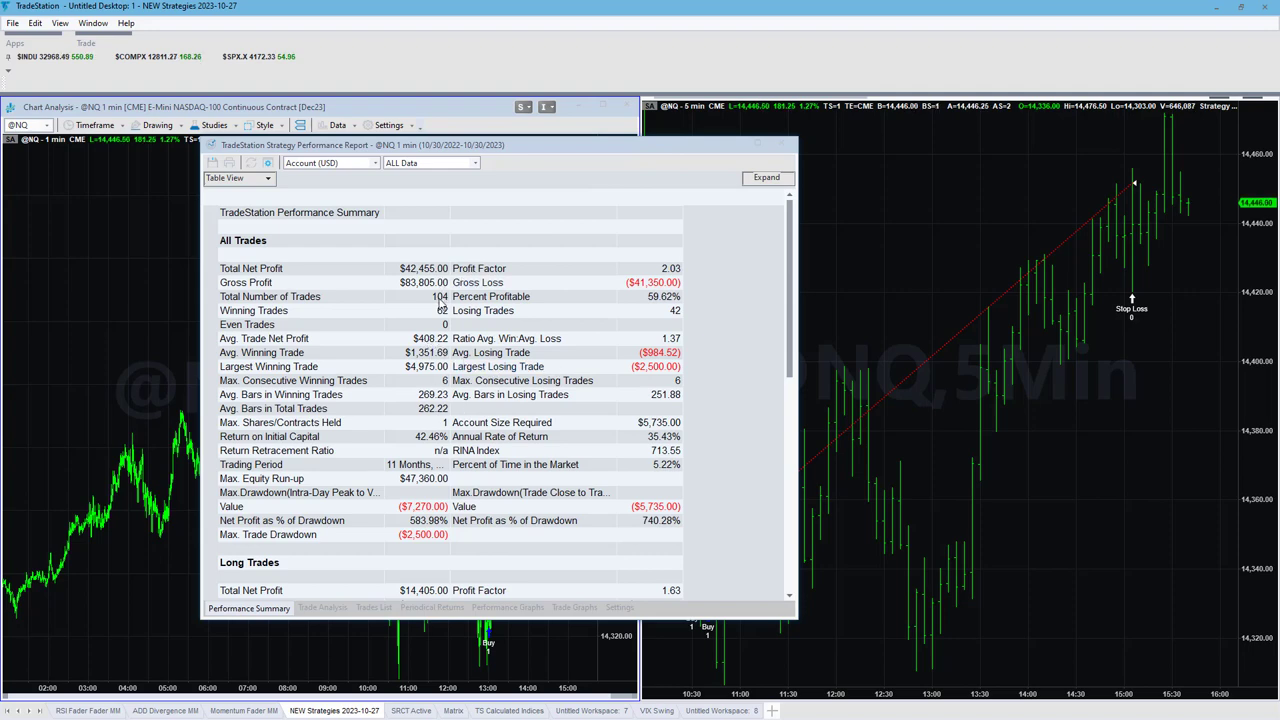
click(537, 609)
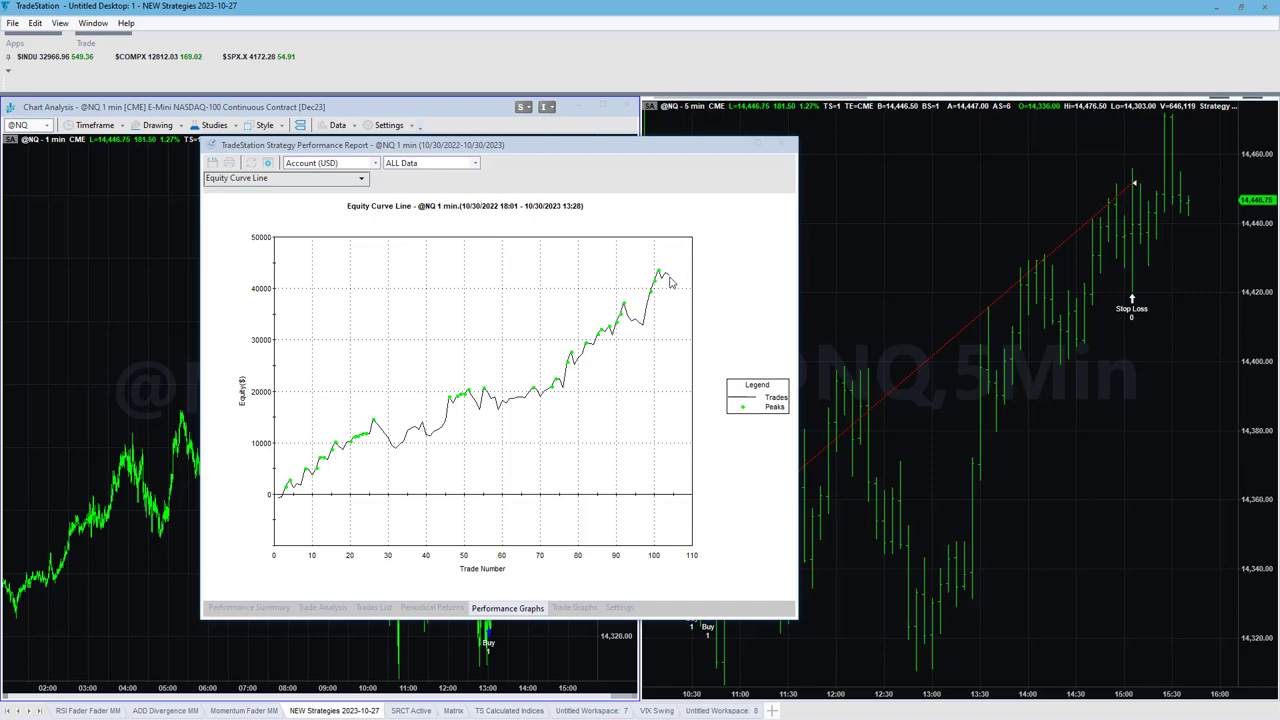
drag(643, 151, 1077, 157)
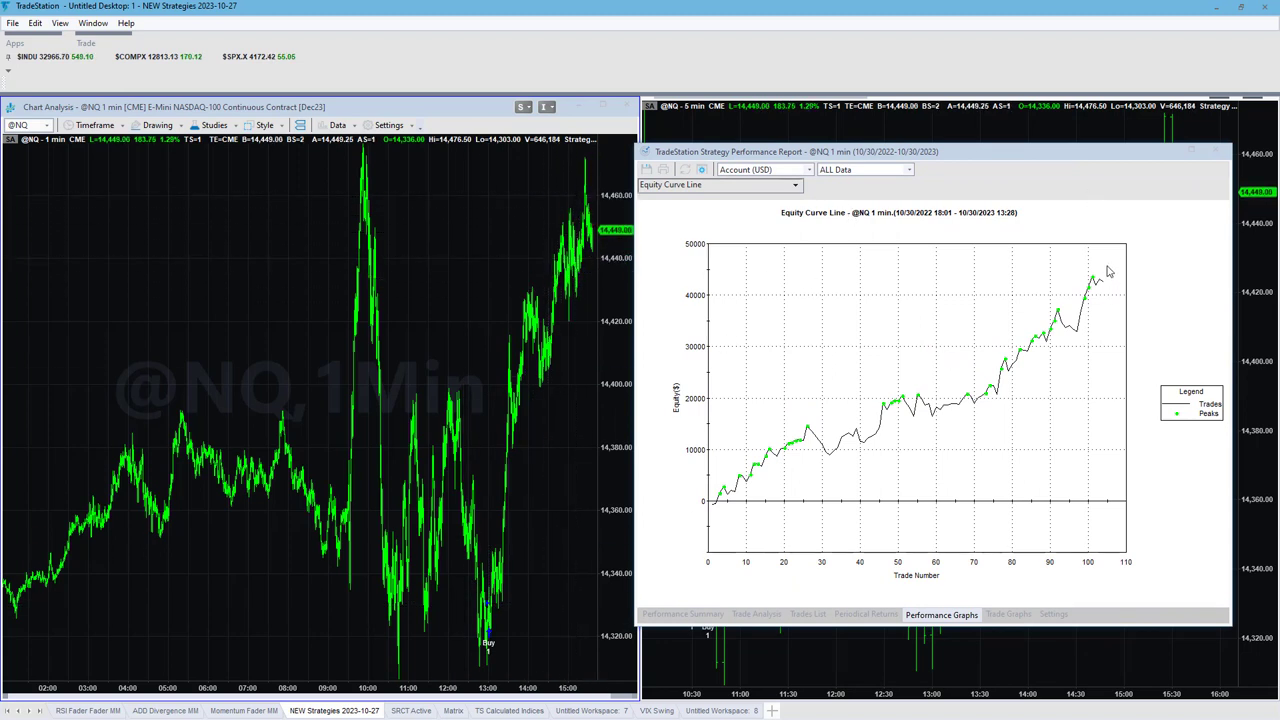
click(690, 615)
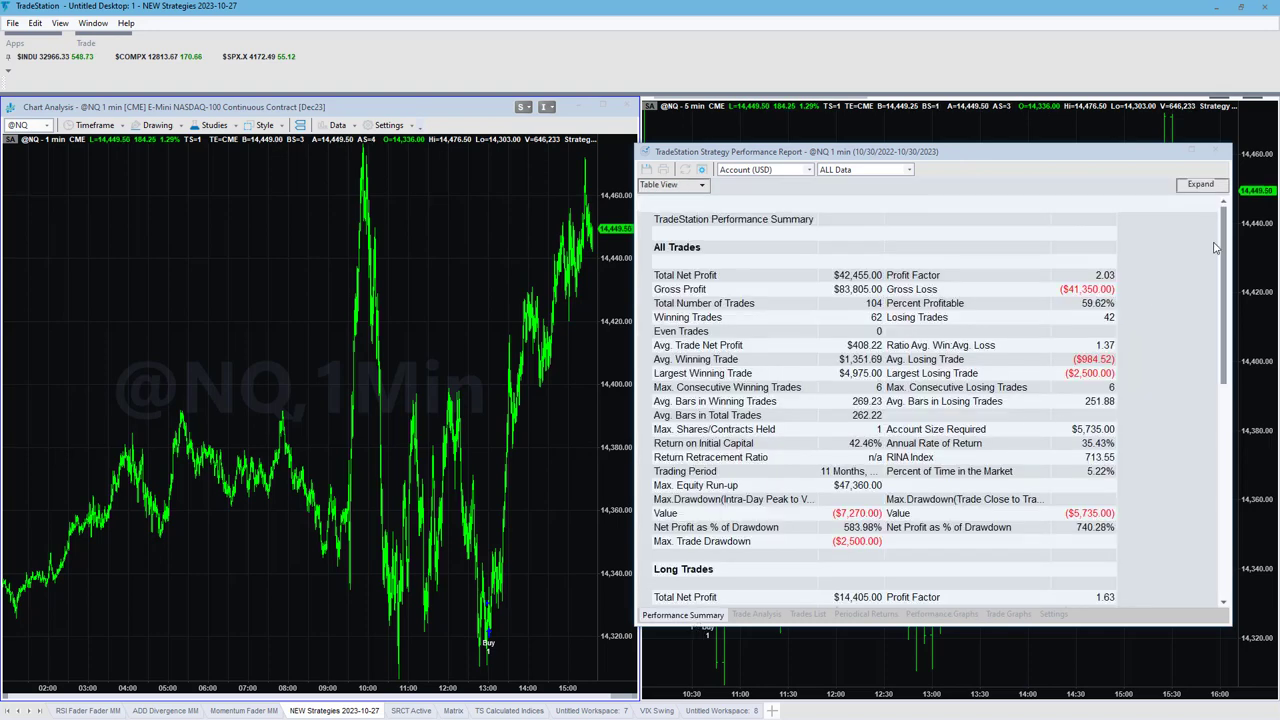
scroll(1226, 250, down, 5)
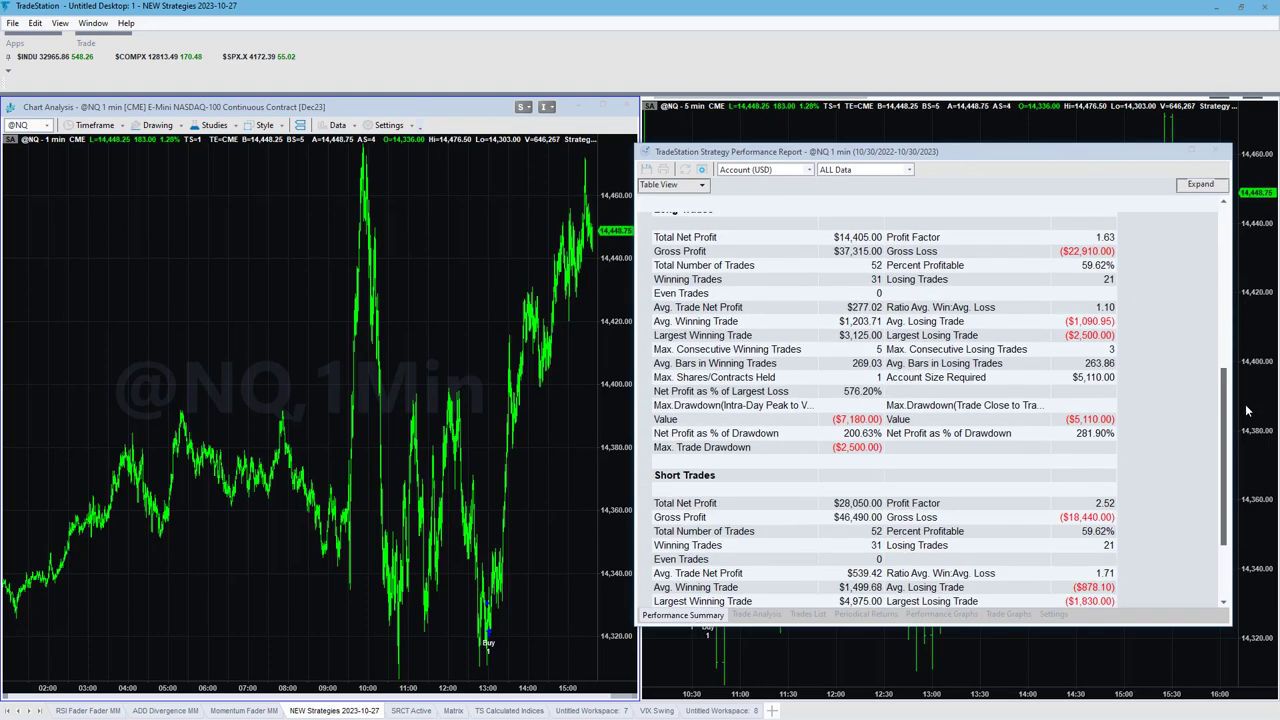
Move the report aside and maximize the 1-minute NQ strategy chart
drag(1075, 163, 624, 230)
click(455, 73)
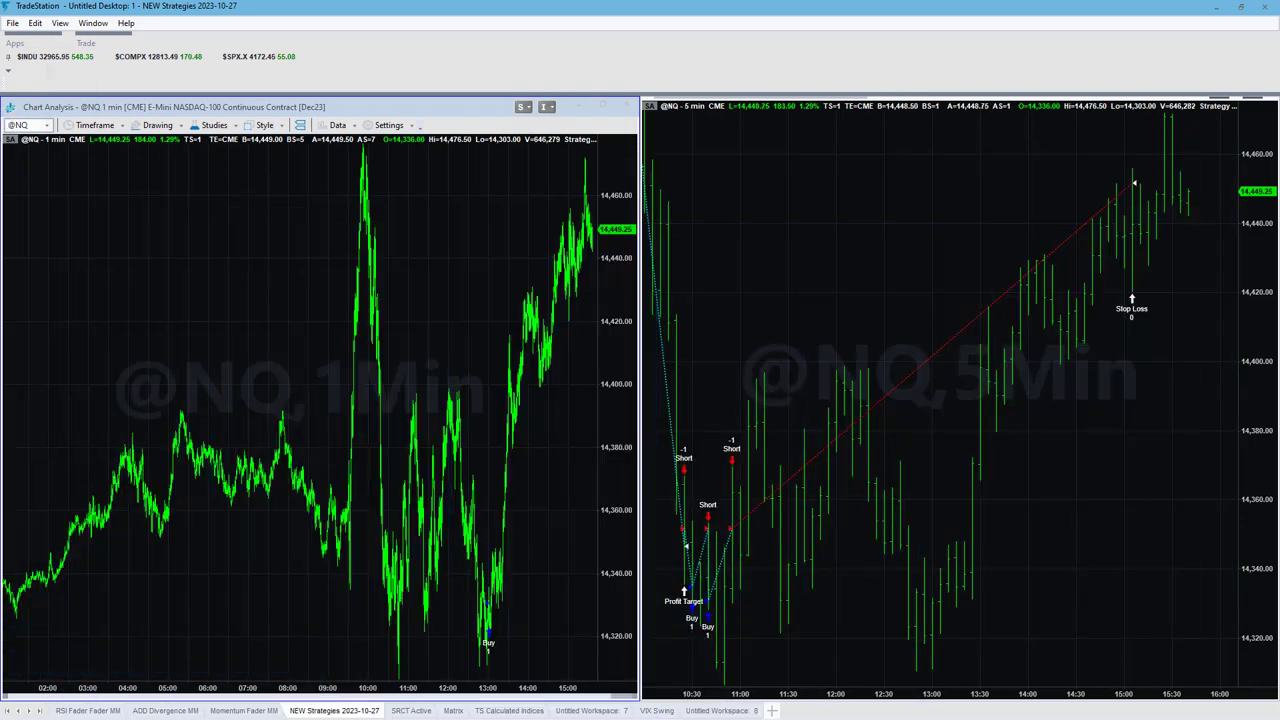
double_click(466, 108)
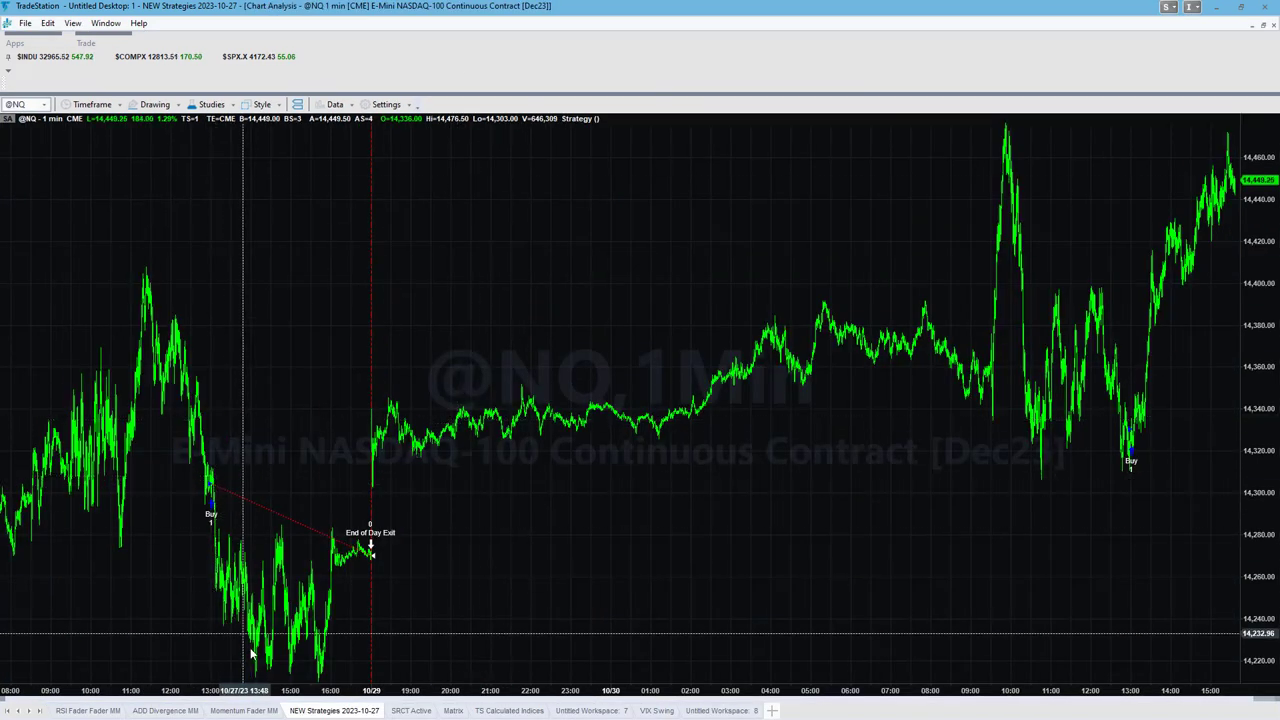
Scroll the chart back through earlier trades to October 18–19
scroll(262, 703, up, 5)
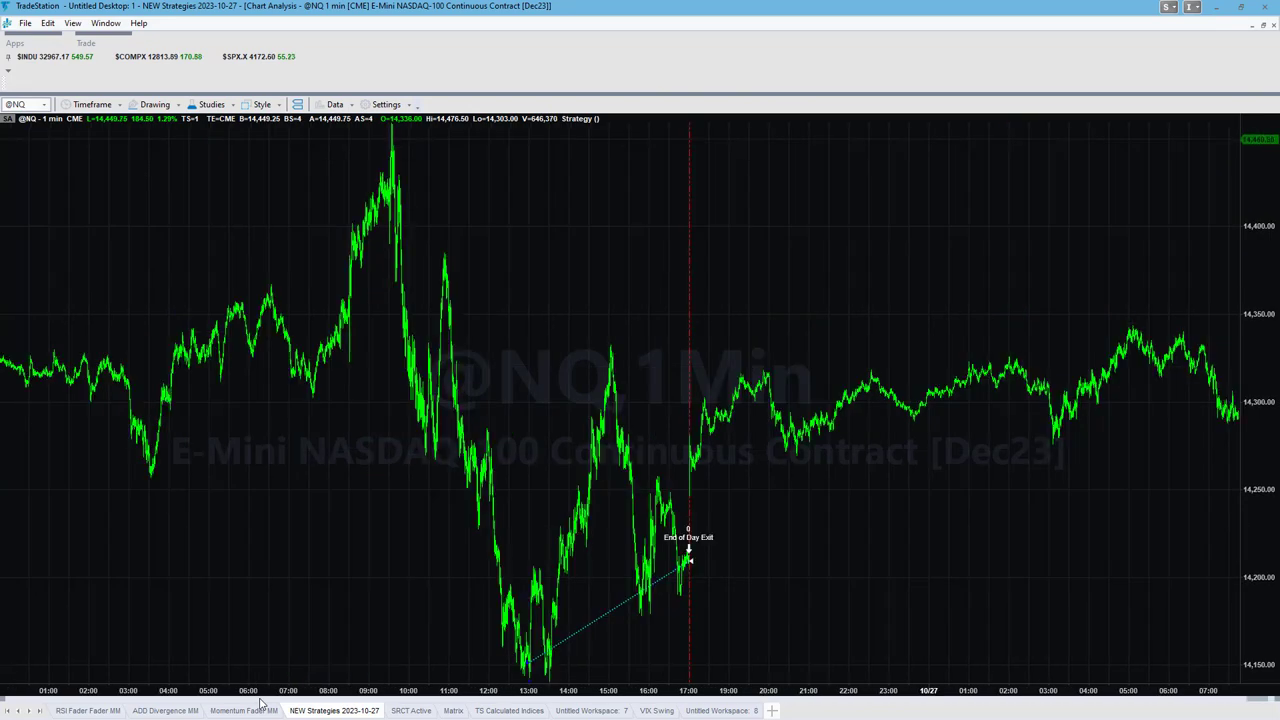
scroll(262, 703, up, 5)
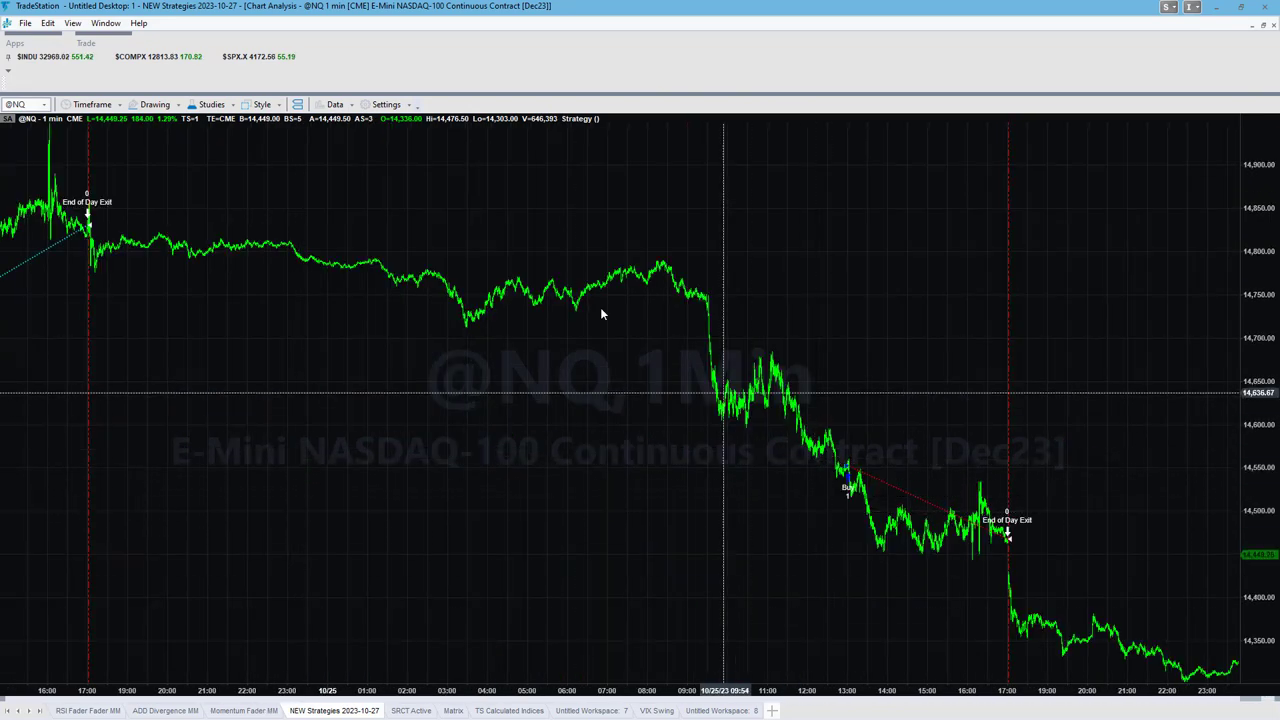
drag(543, 290, 1045, 274)
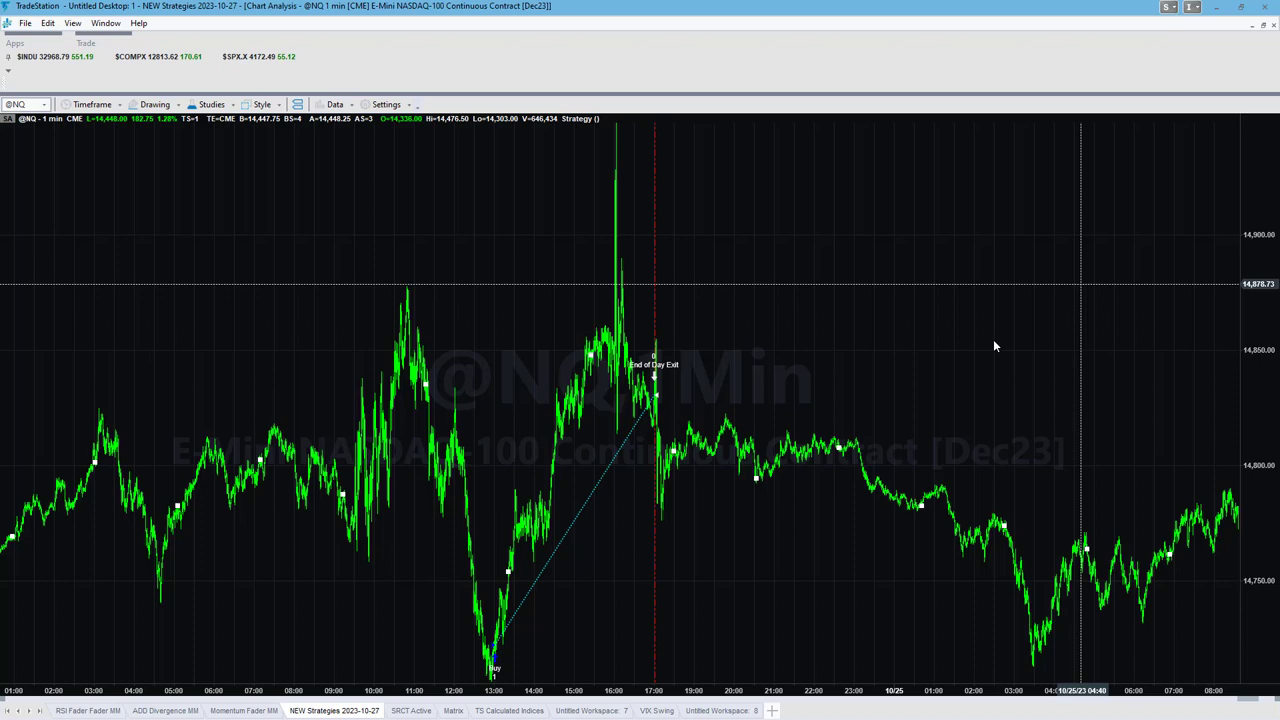
scroll(1230, 318, left, 5)
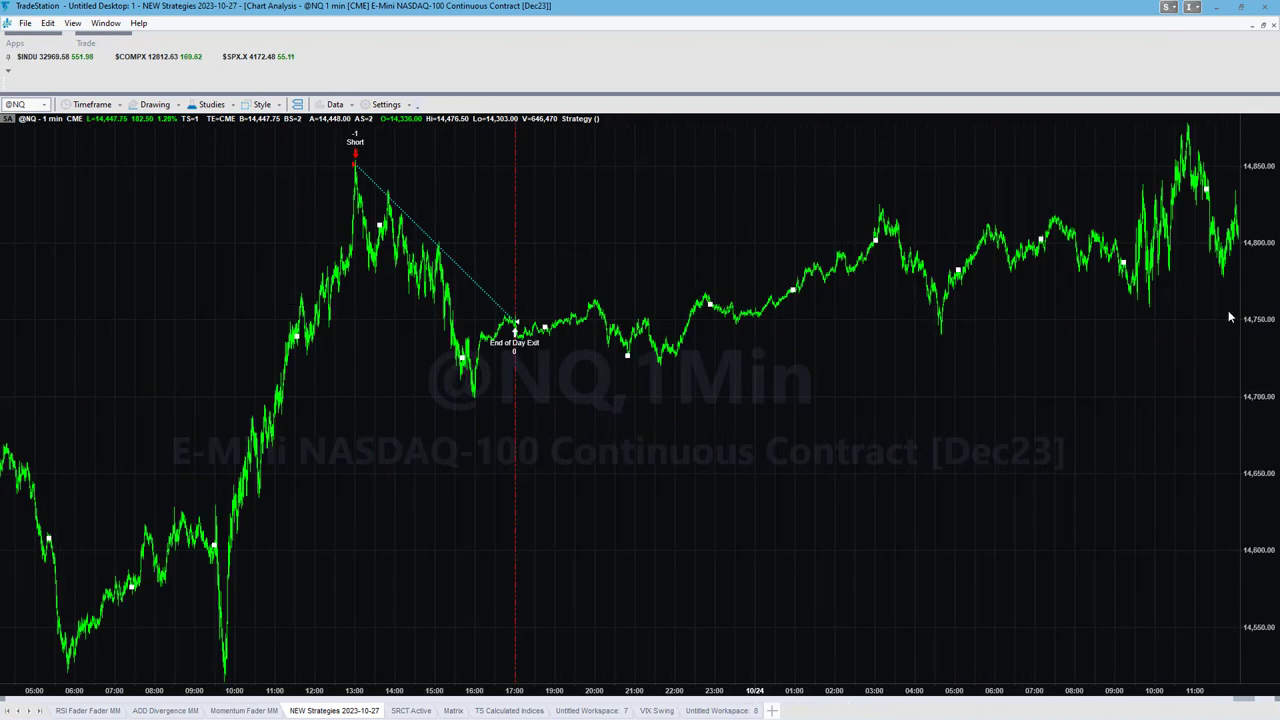
mouse_move(357, 360)
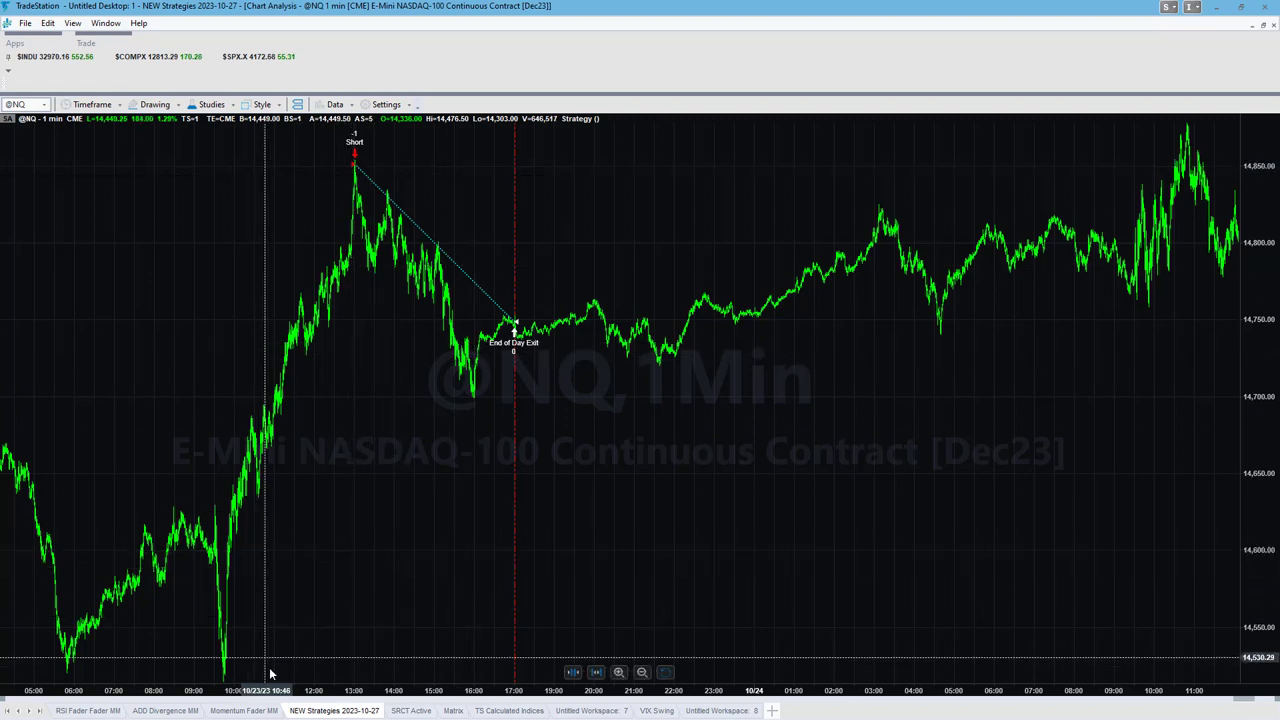
key(Page_Up)
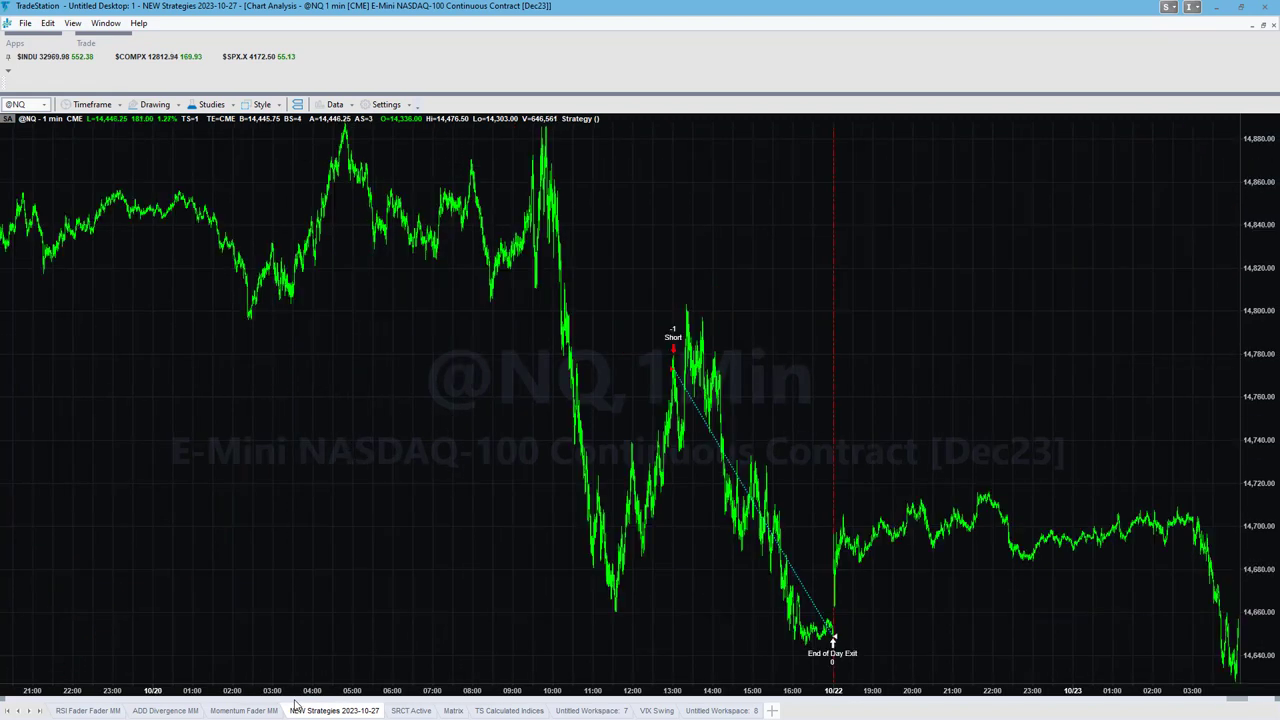
key(Page_Up)
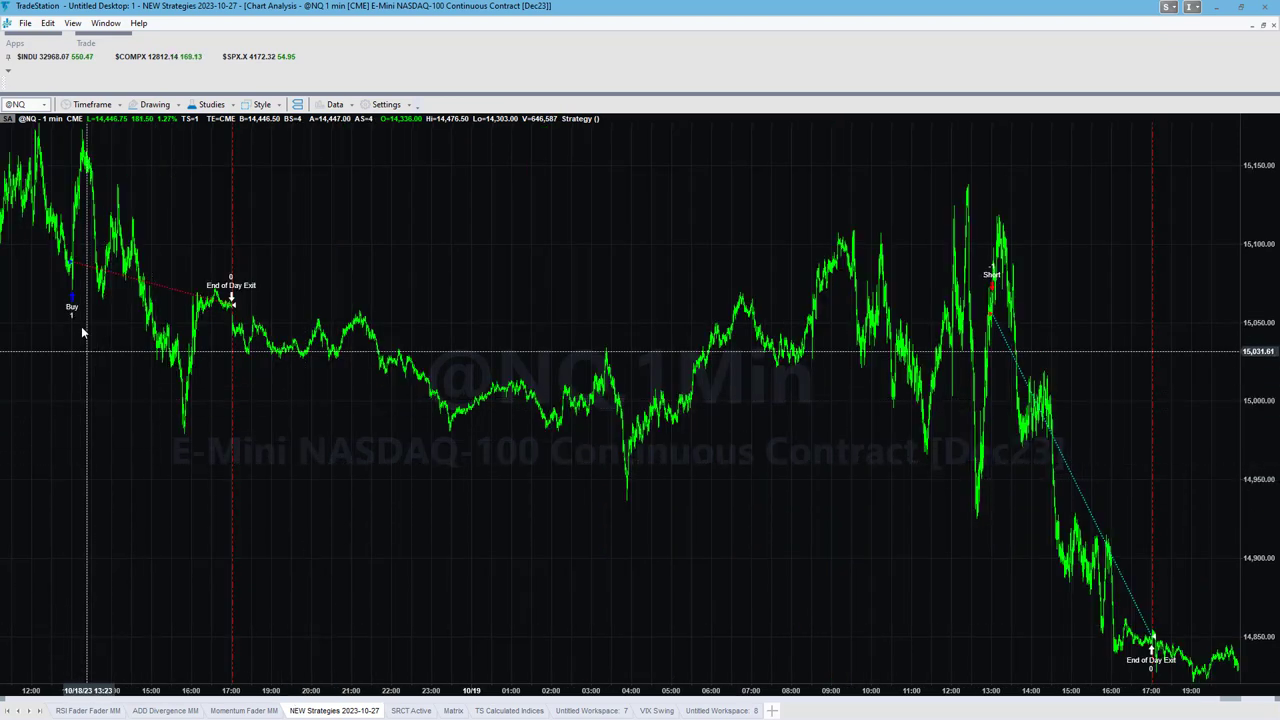
Reposition and close the strategy performance report to reveal the 1-minute NQ chart's October 18–19 trades
click(297, 104)
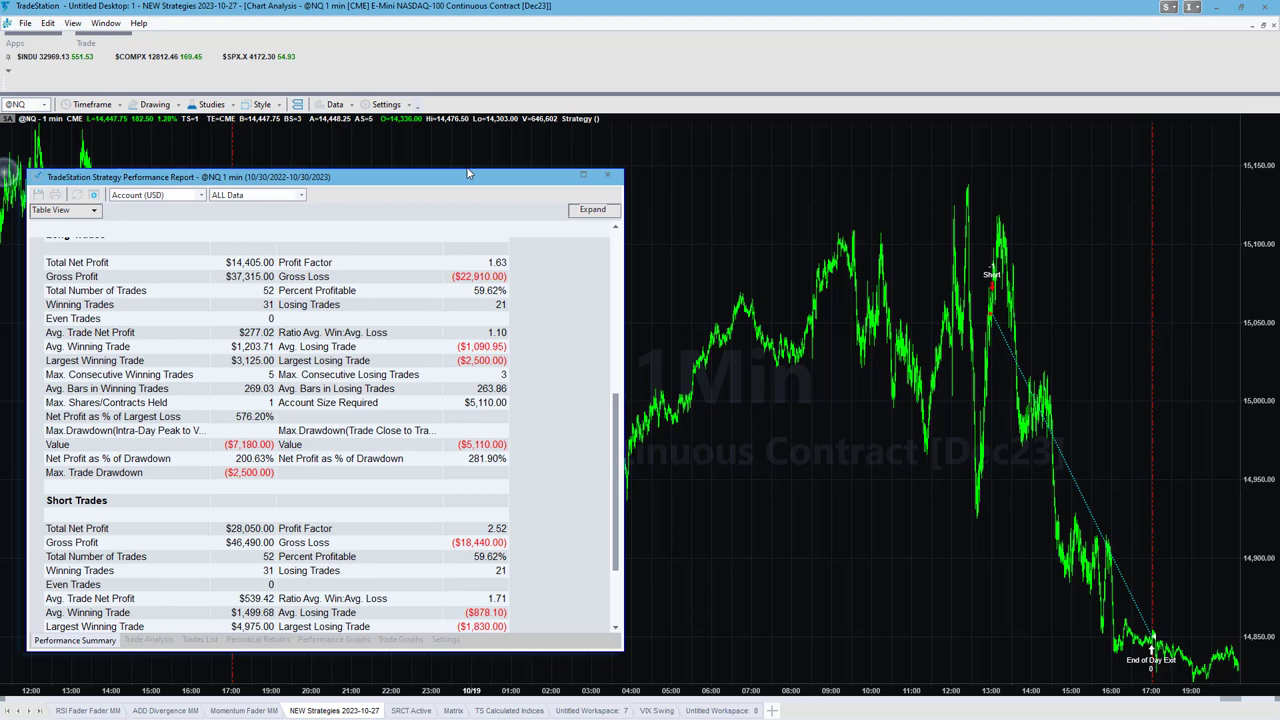
drag(436, 175, 650, 143)
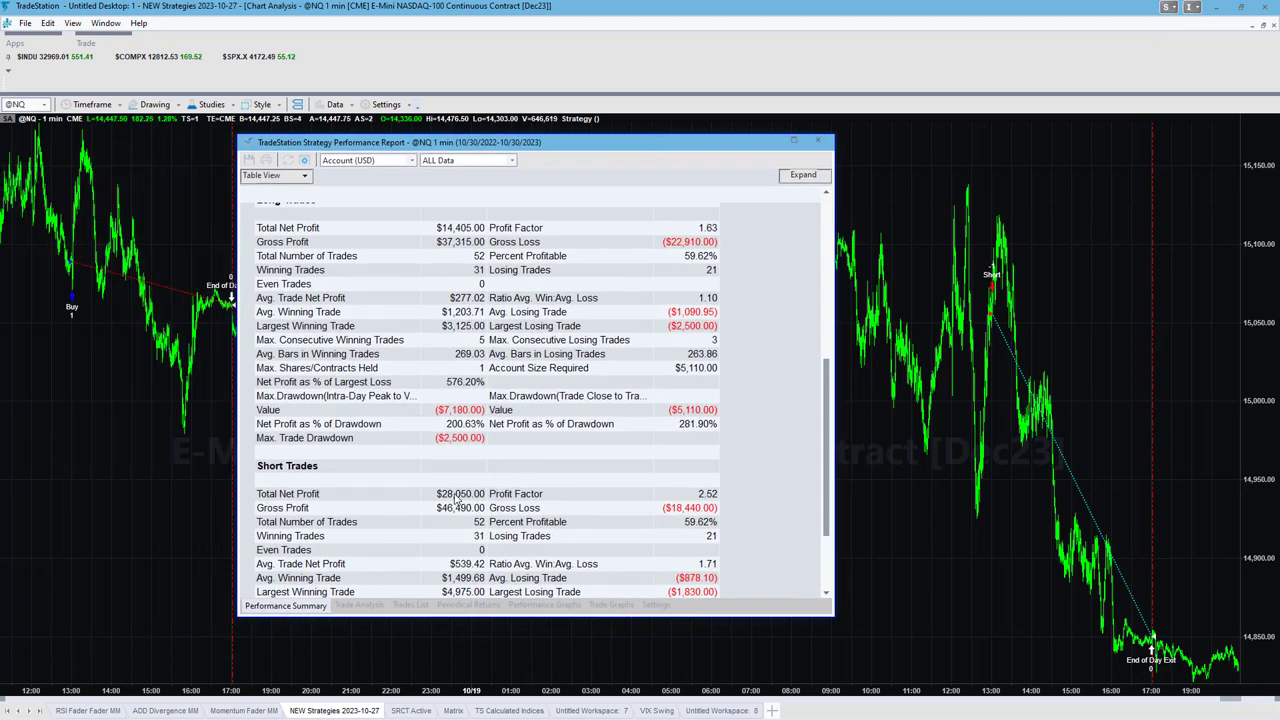
scroll(496, 398, up, 1)
scroll(680, 540, up, 6)
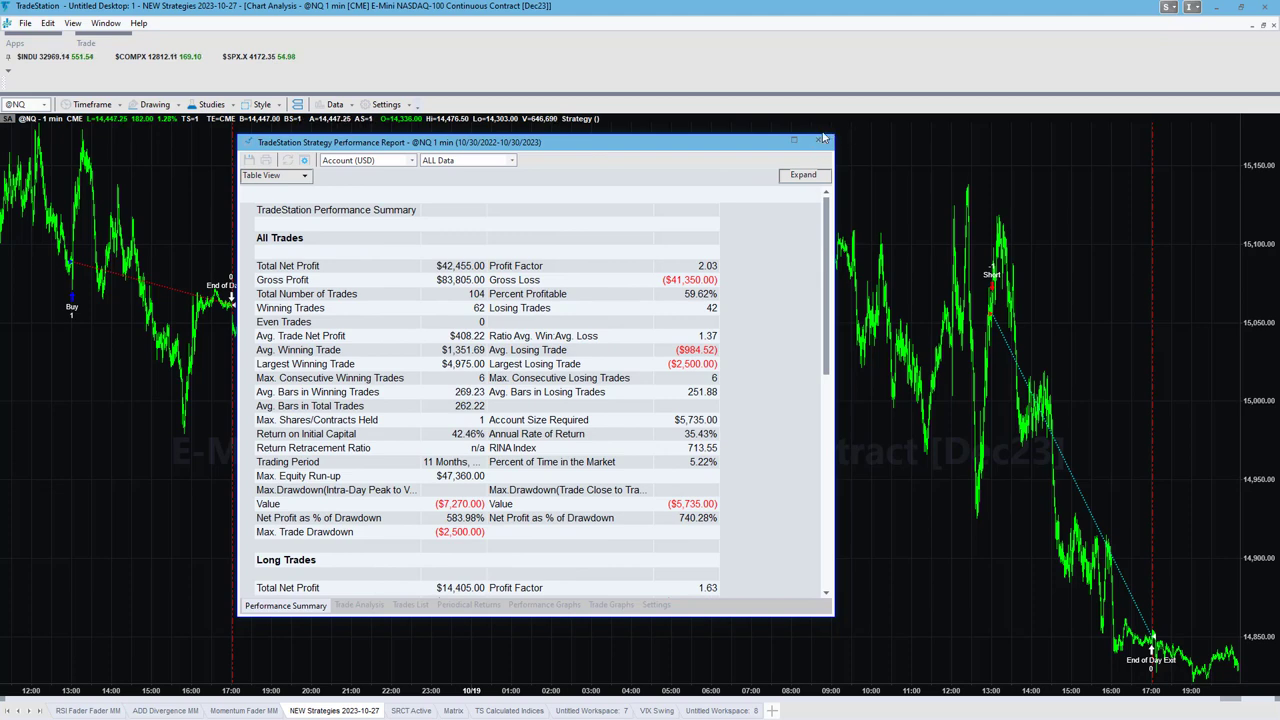
click(820, 142)
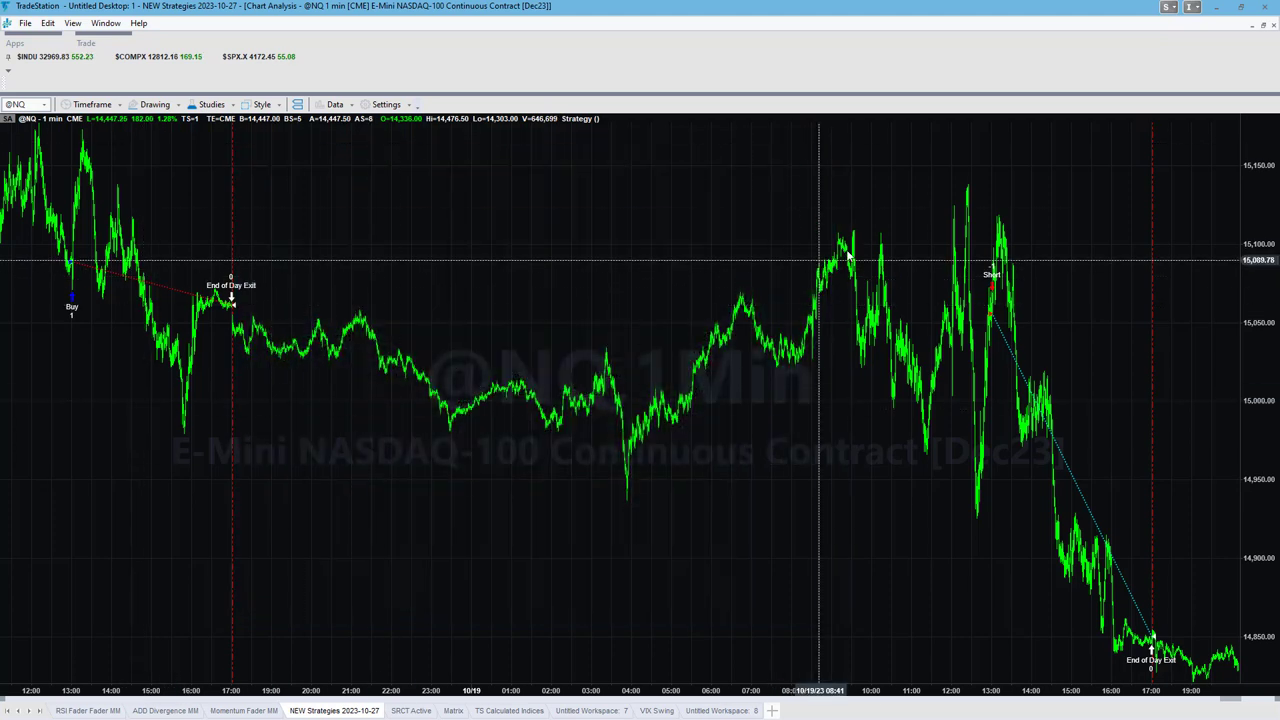
Jump the 1-minute NQ chart to its latest bars, showing the October 27 and October 30 Buys
click(1240, 706)
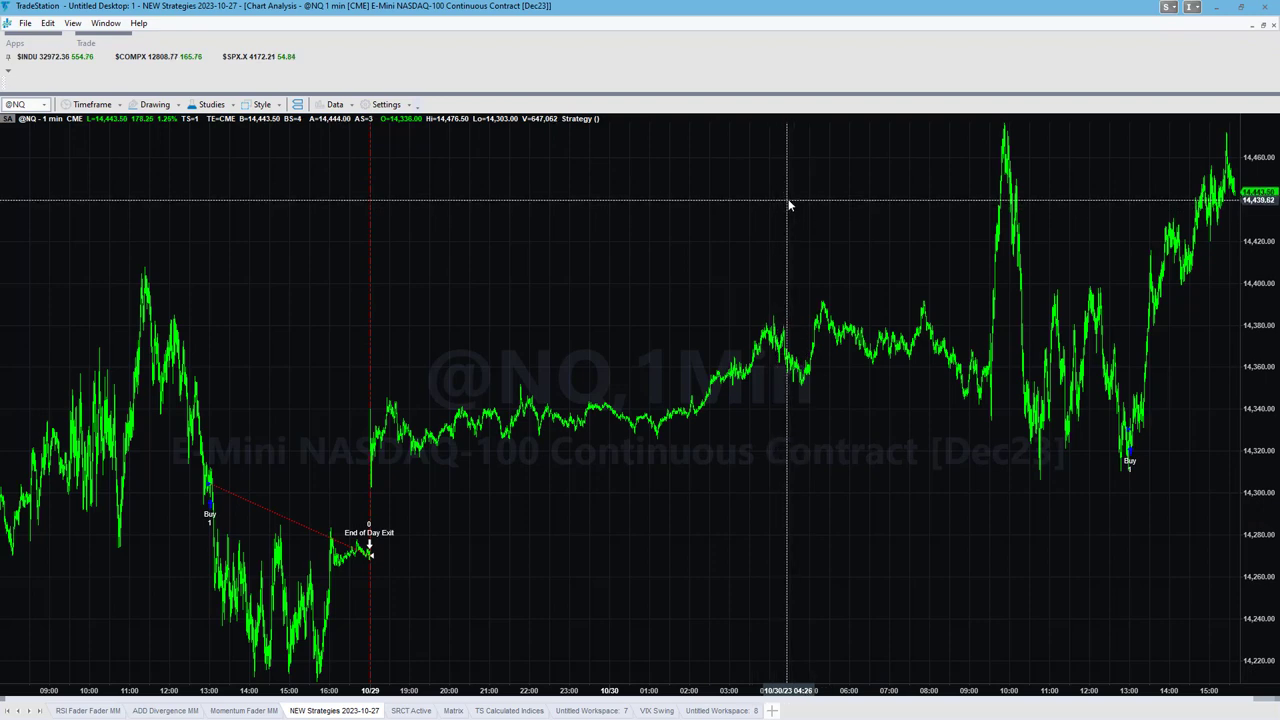
Tile the 1-minute and 5-minute charts side by side, then maximize the 5-minute NQ chart
click(1262, 25)
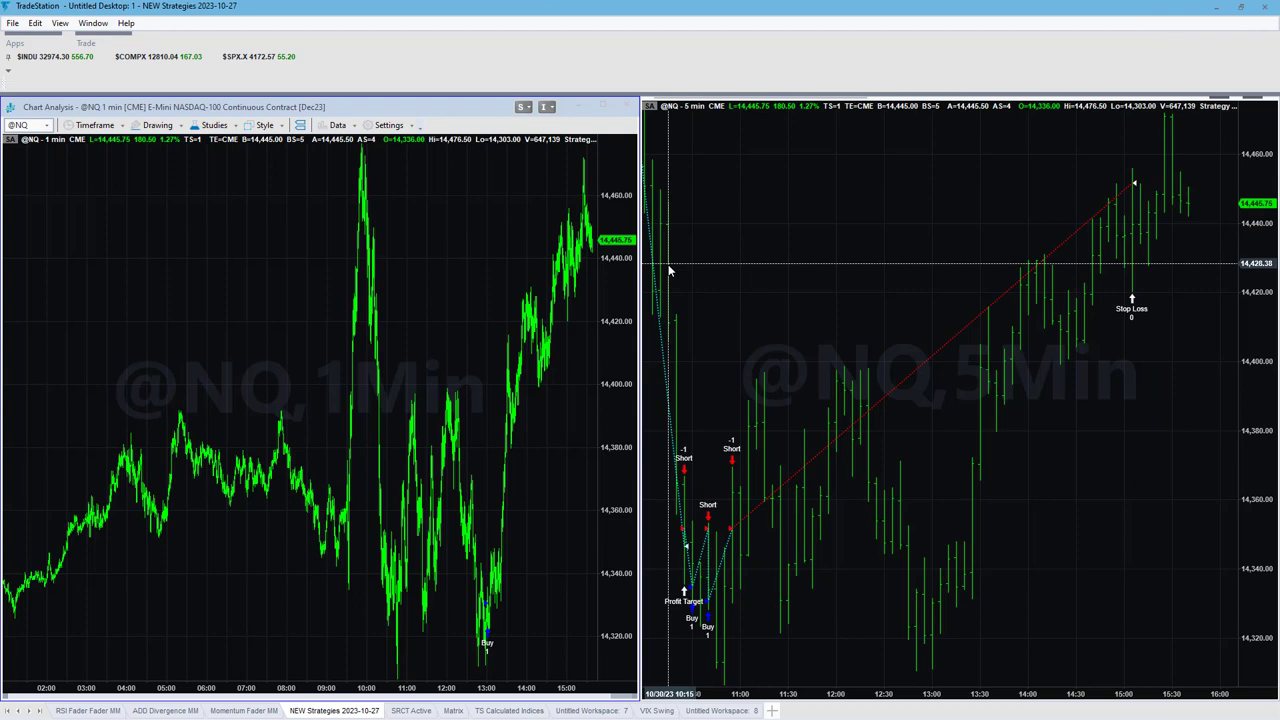
click(726, 246)
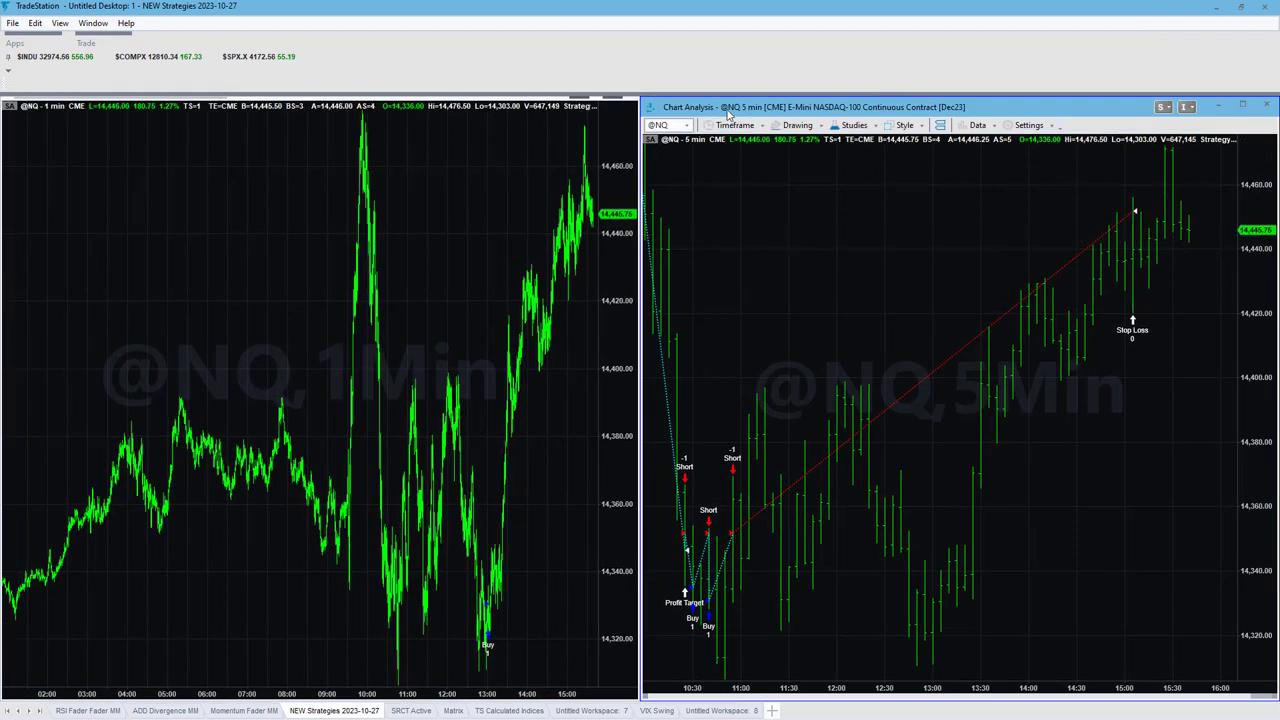
double_click(725, 113)
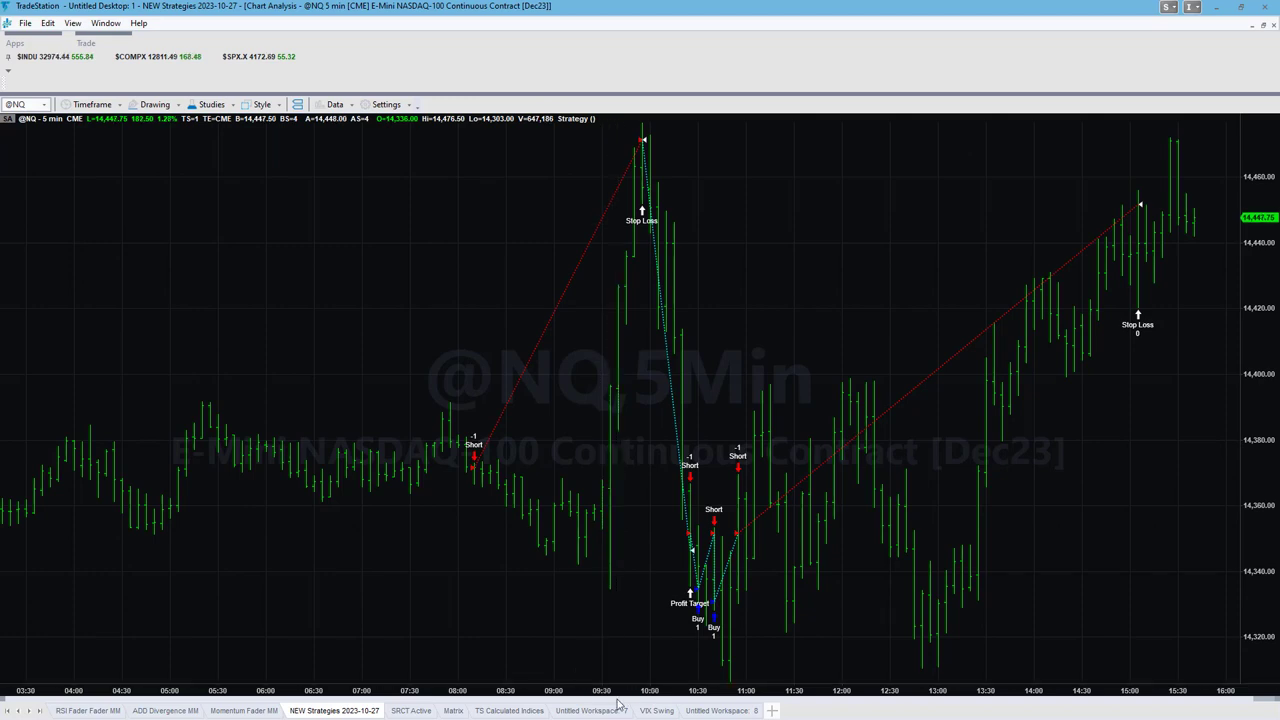
Zoom the 5-minute chart out twice and scroll back to show the October 27 trades
mouse_move(608, 680)
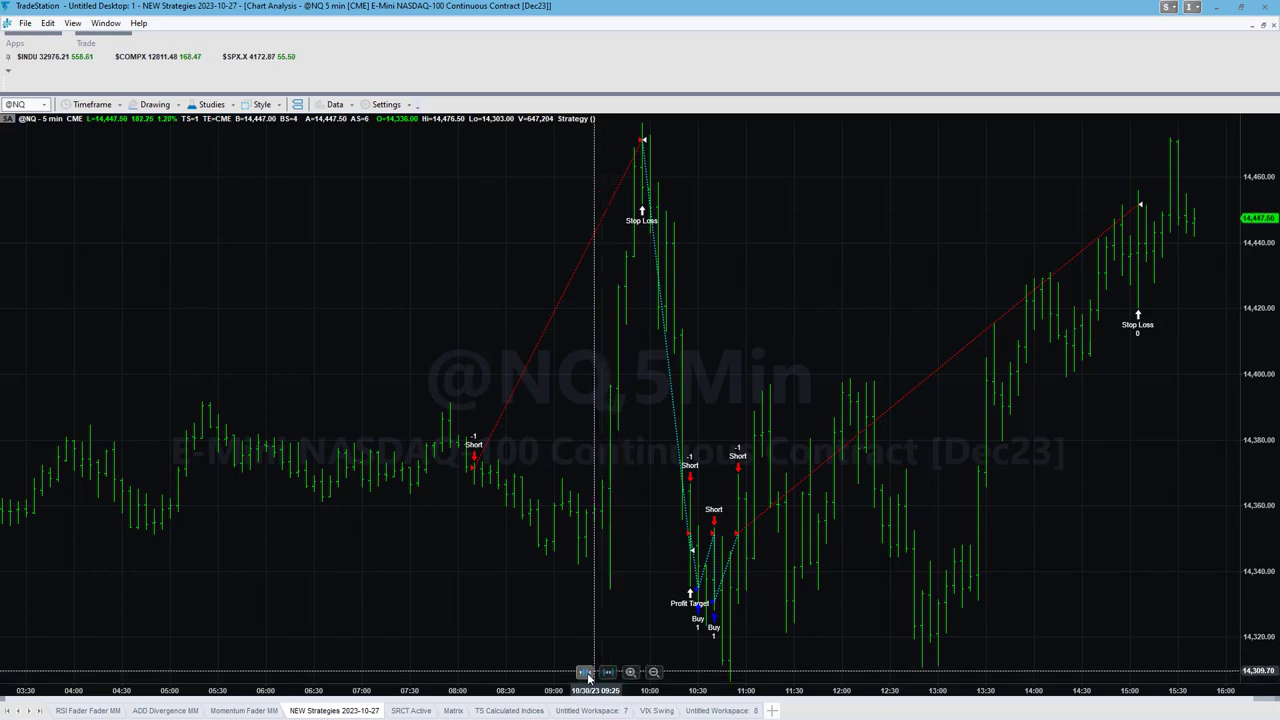
click(586, 672)
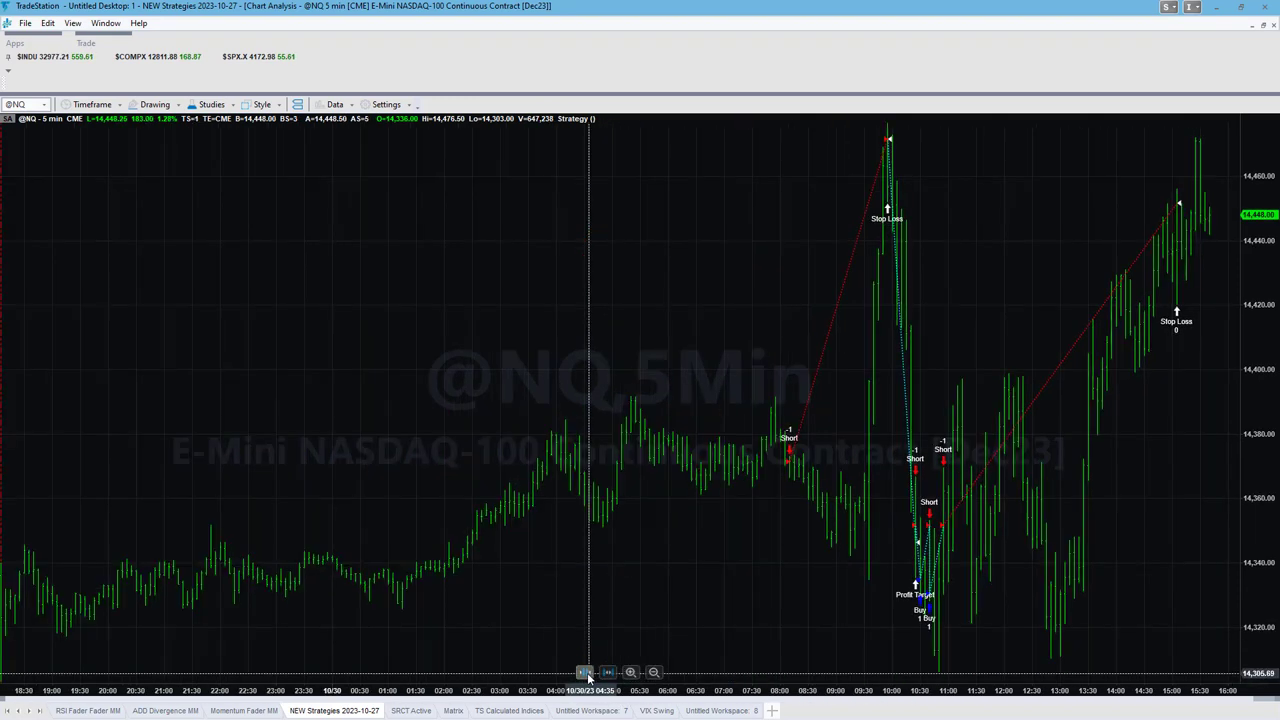
click(586, 672)
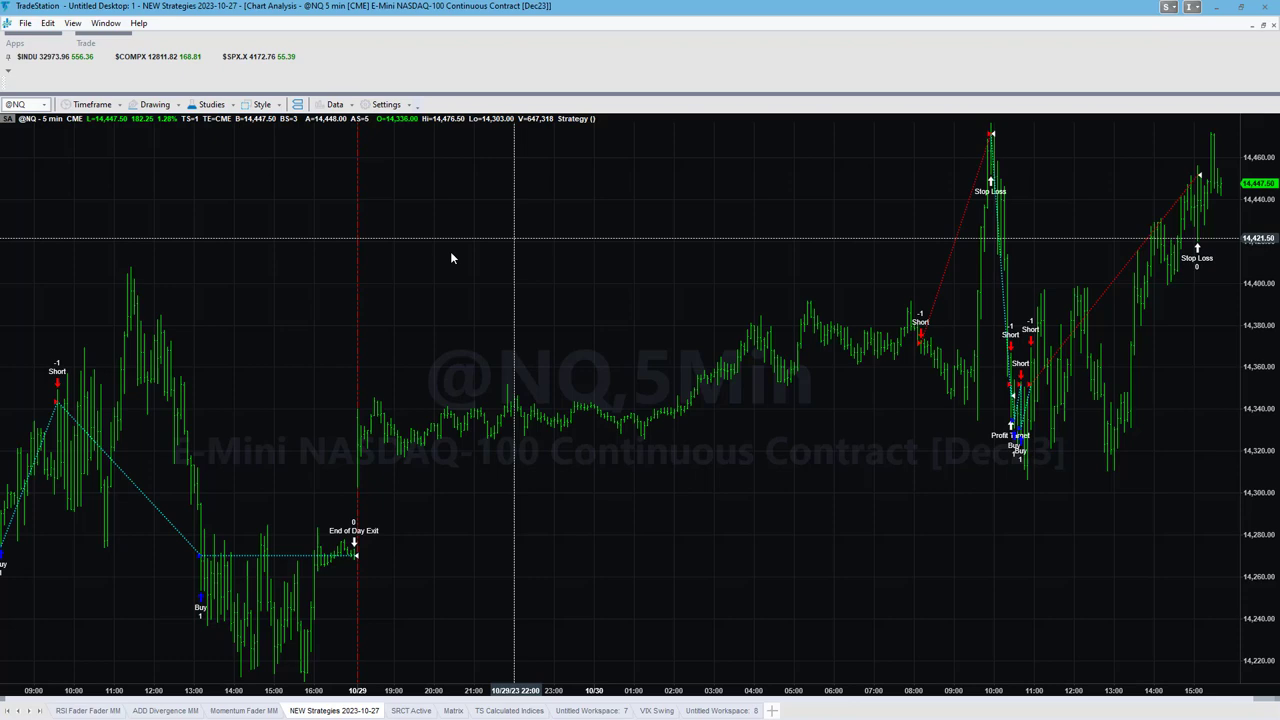
right_click(403, 223)
key(Escape)
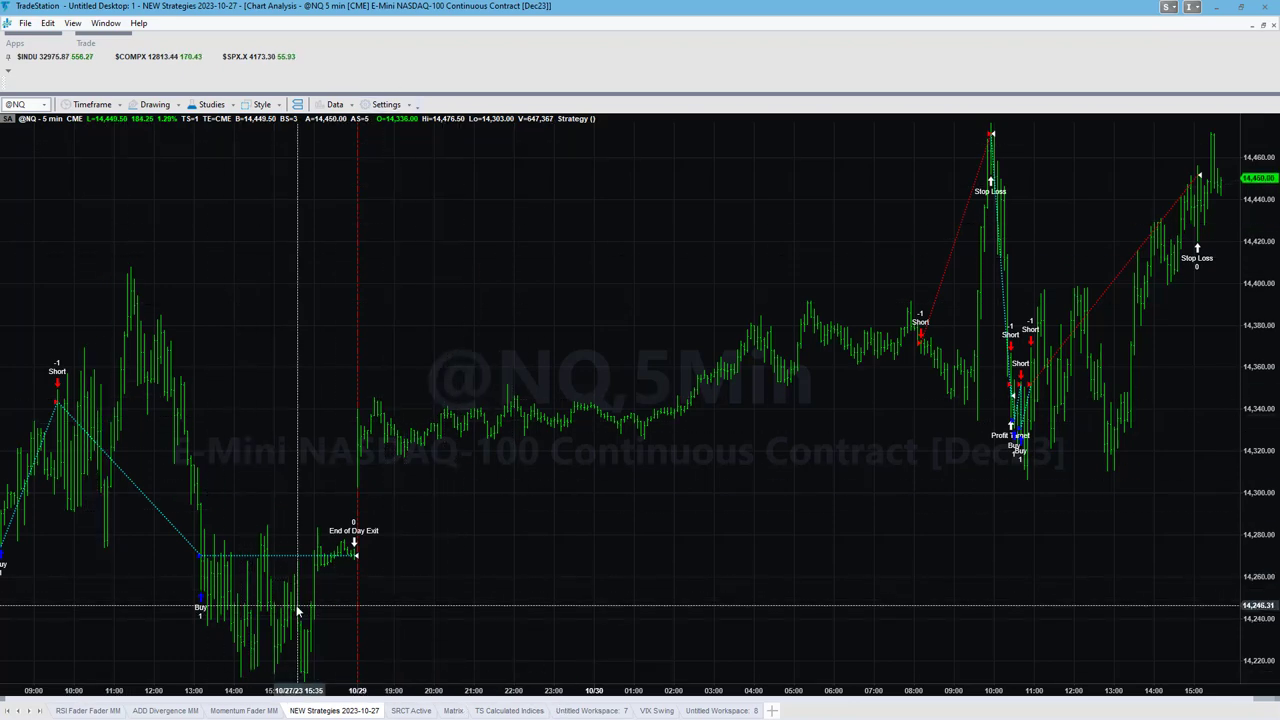
scroll(300, 600, up, 10)
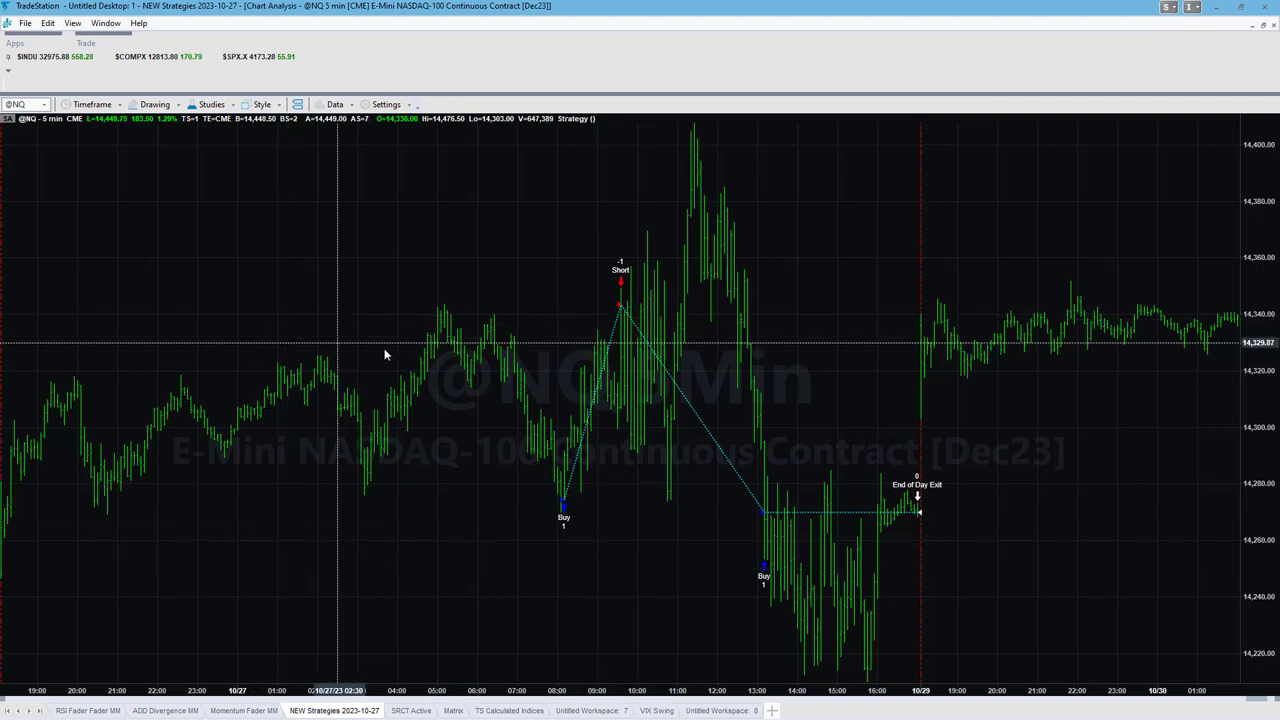
Check the 5-minute strategy's performance report and equity curve, then scroll the chart to October 30
right_click(140, 193)
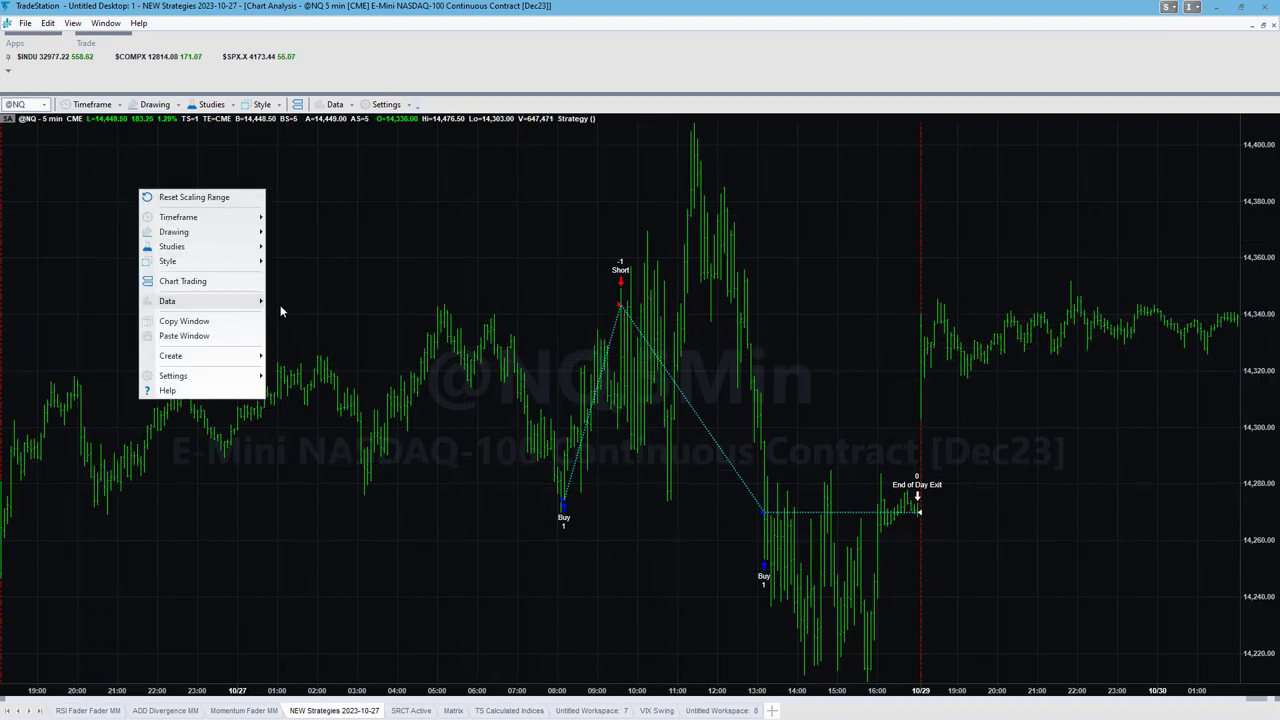
mouse_move(285, 312)
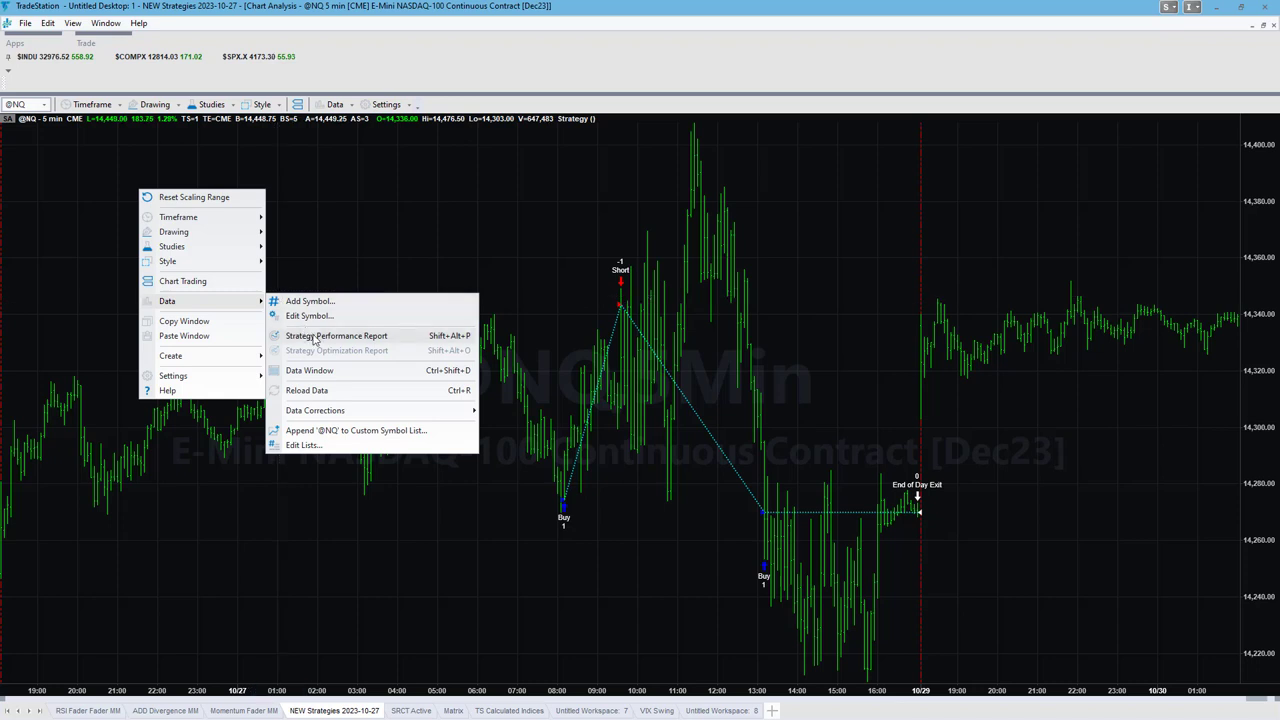
click(313, 339)
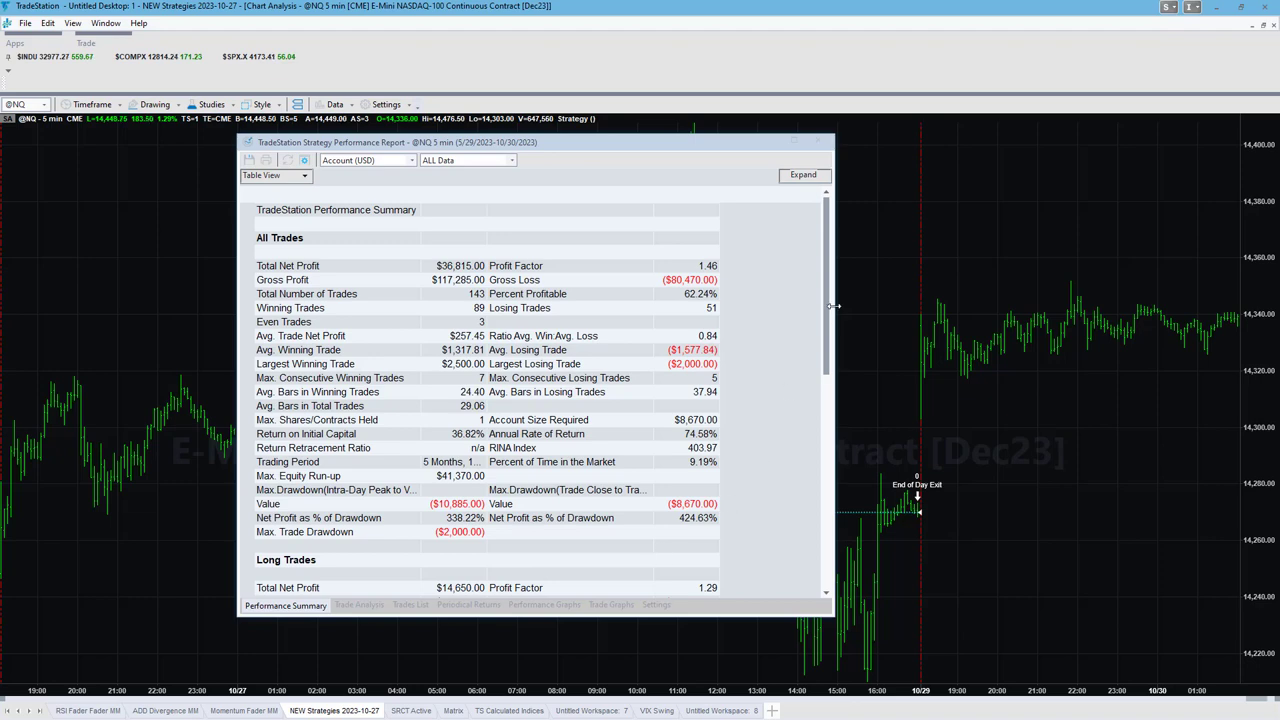
drag(833, 306, 836, 165)
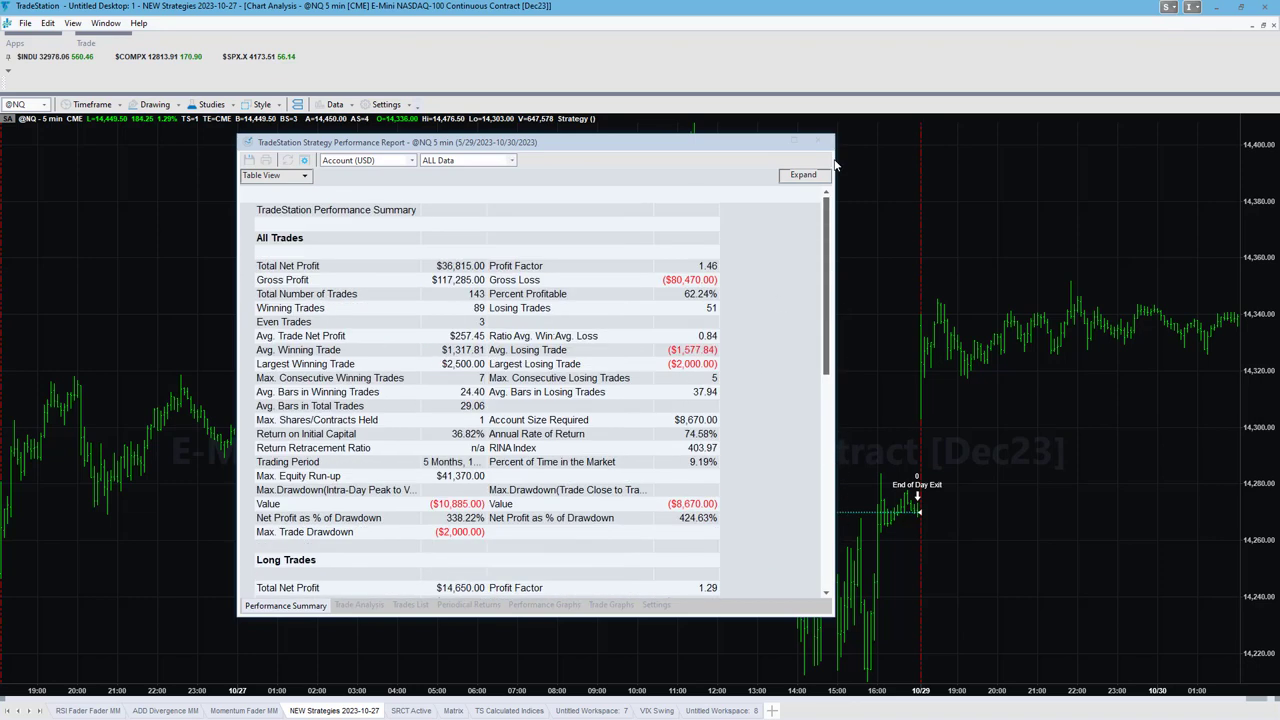
click(544, 605)
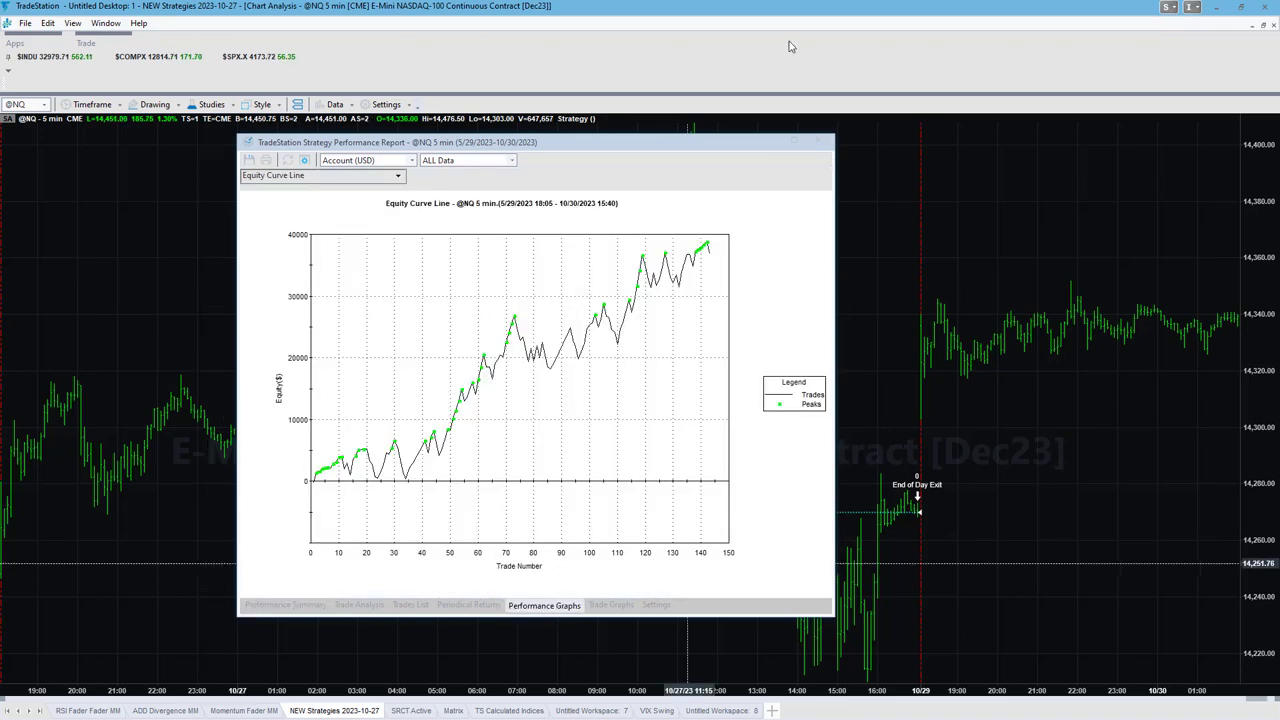
click(817, 142)
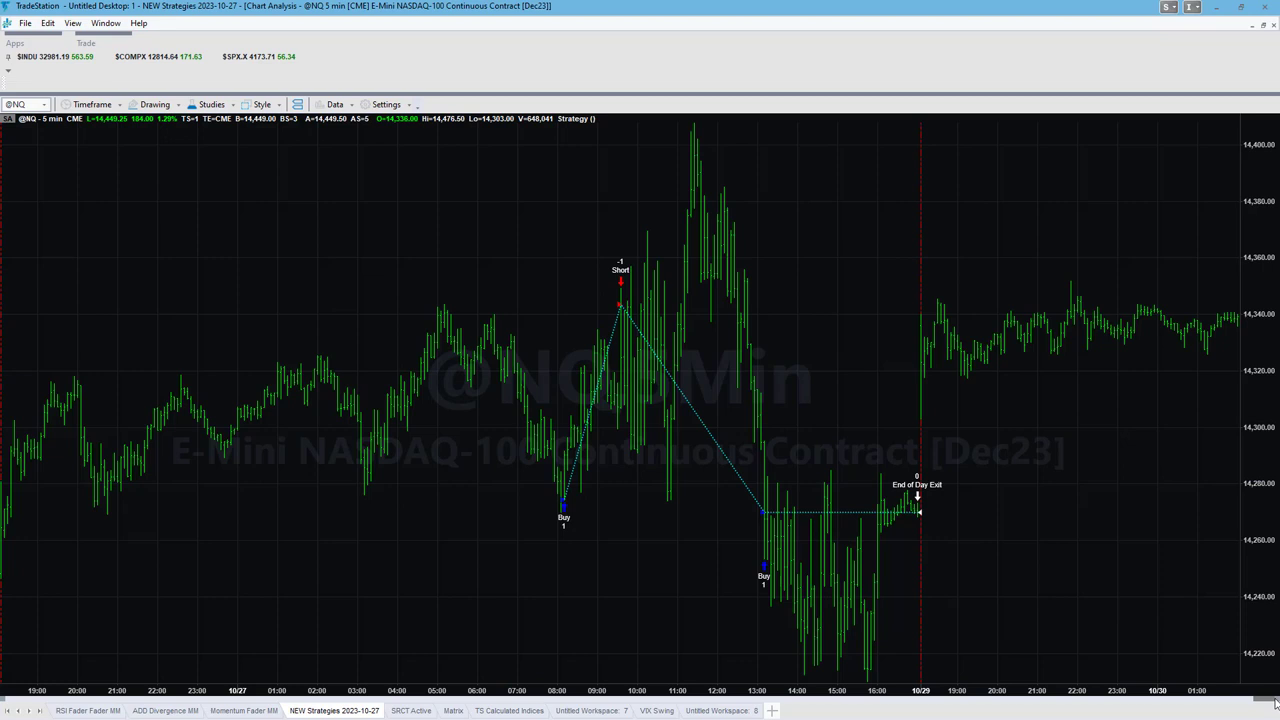
scroll(1070, 471, right, 10)
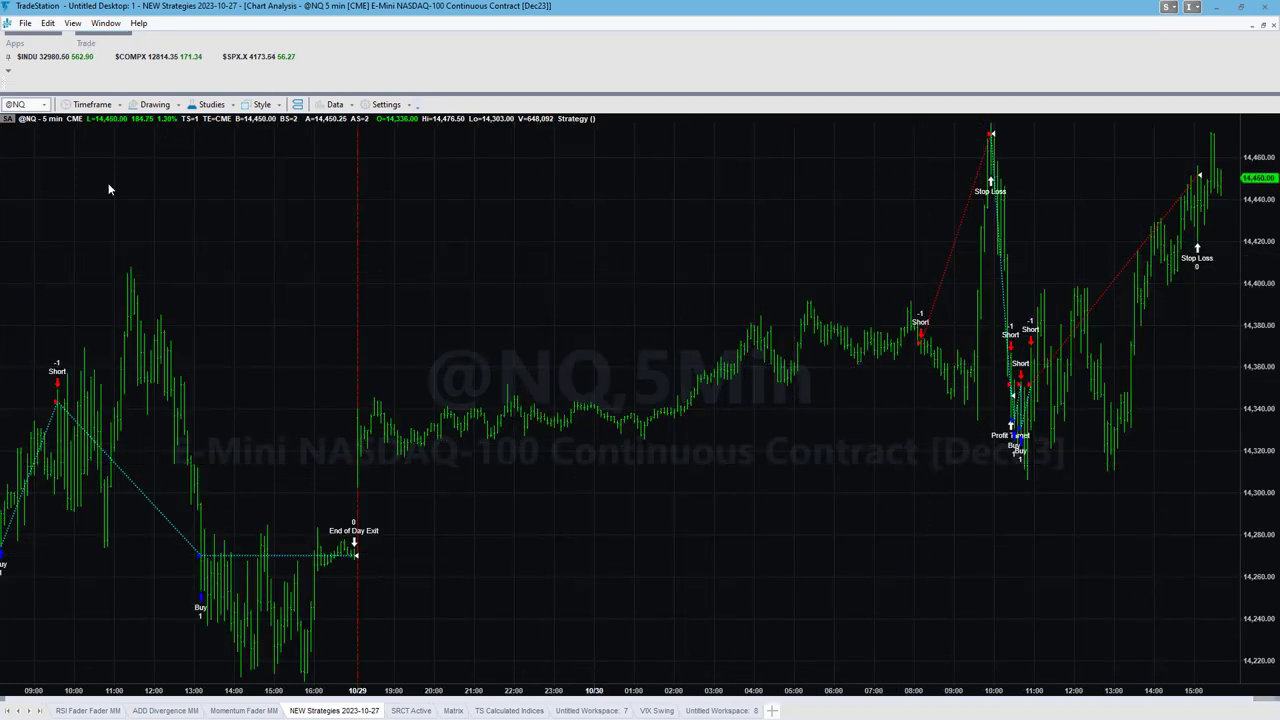
Switch to the Excel calculator and clear the 1288.75 scratch value from cell R8
key(alt+Tab)
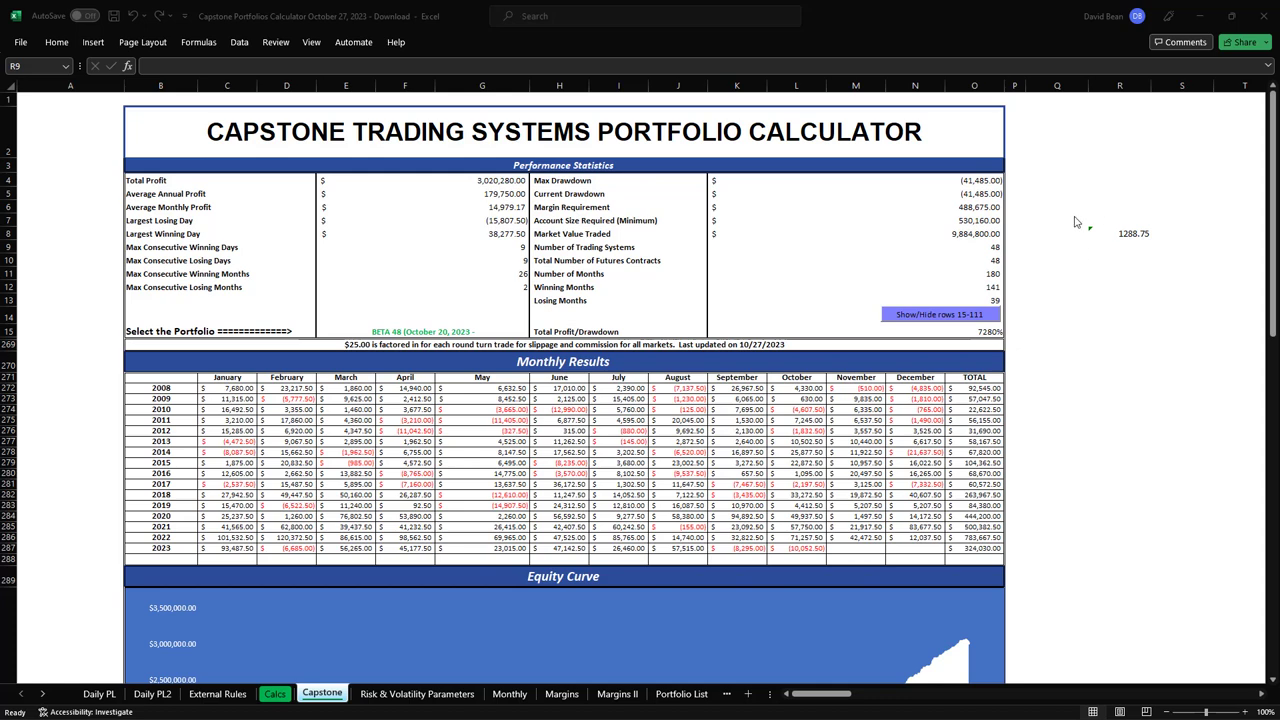
click(1133, 234)
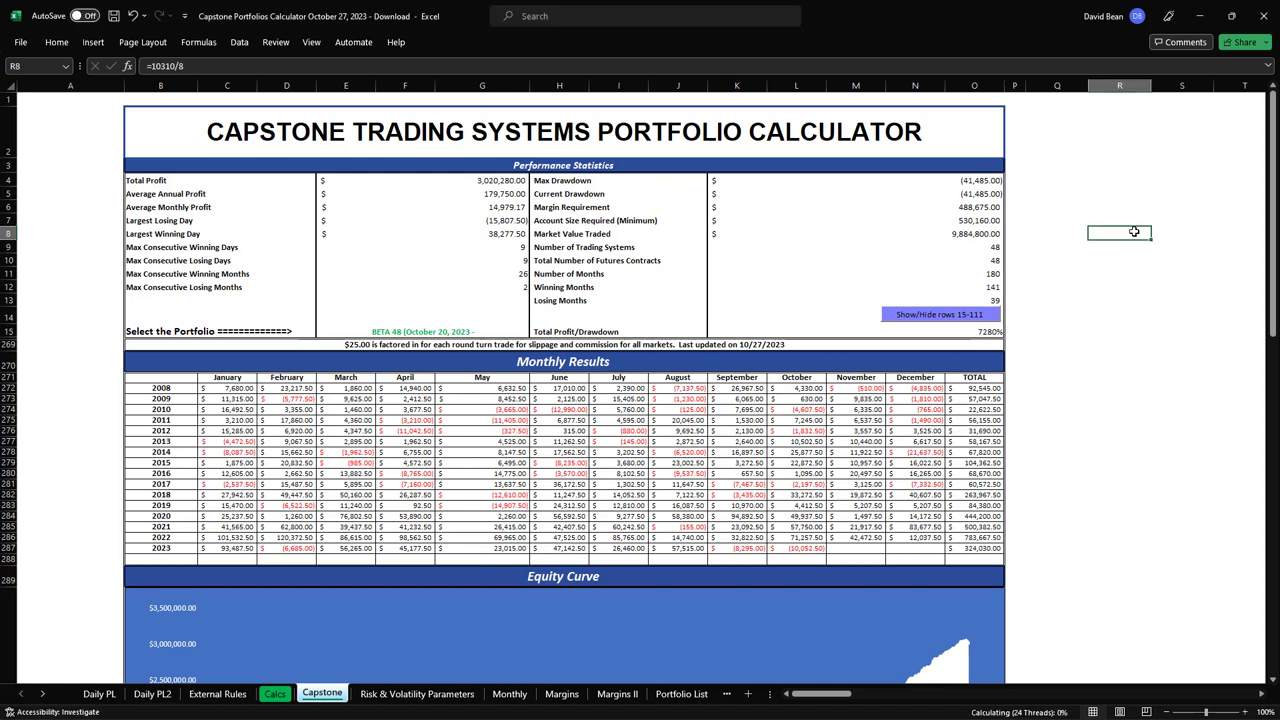
key(Delete)
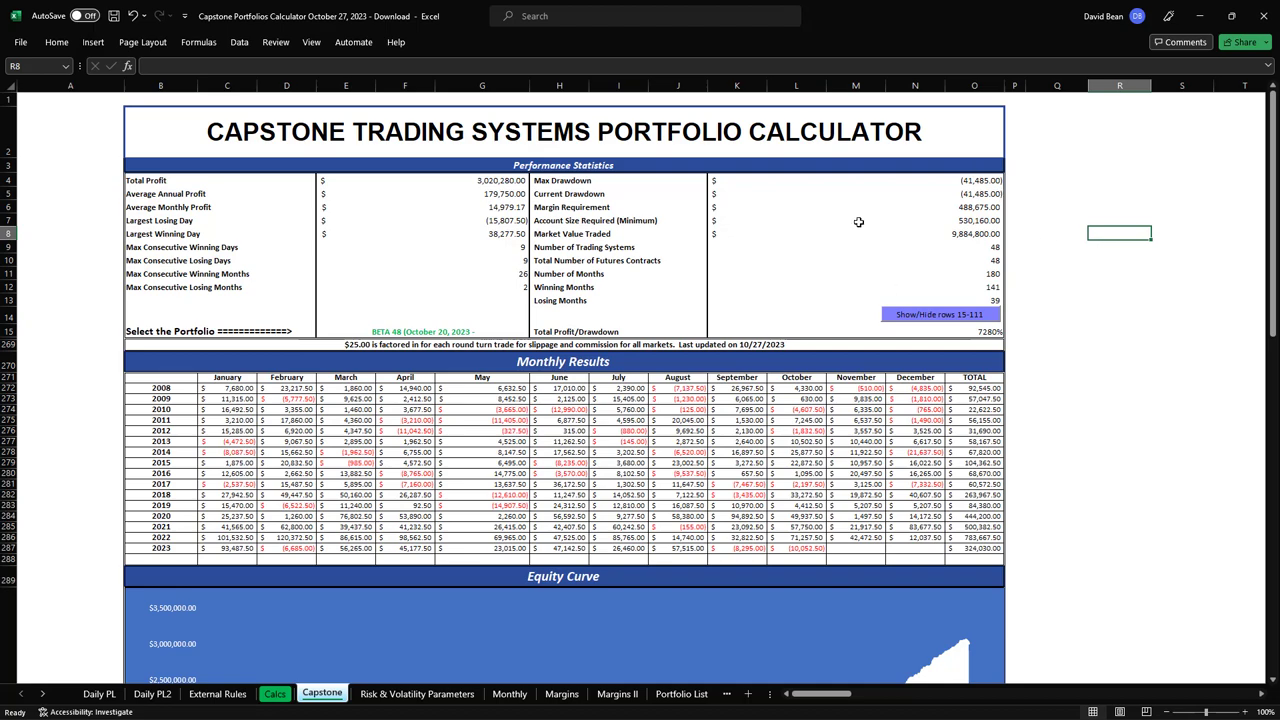
Look over the Drawdown Curve chart, then return to the top and select the E15 portfolio cell
drag(1272, 200, 1272, 445)
scroll(1129, 374, down, 3)
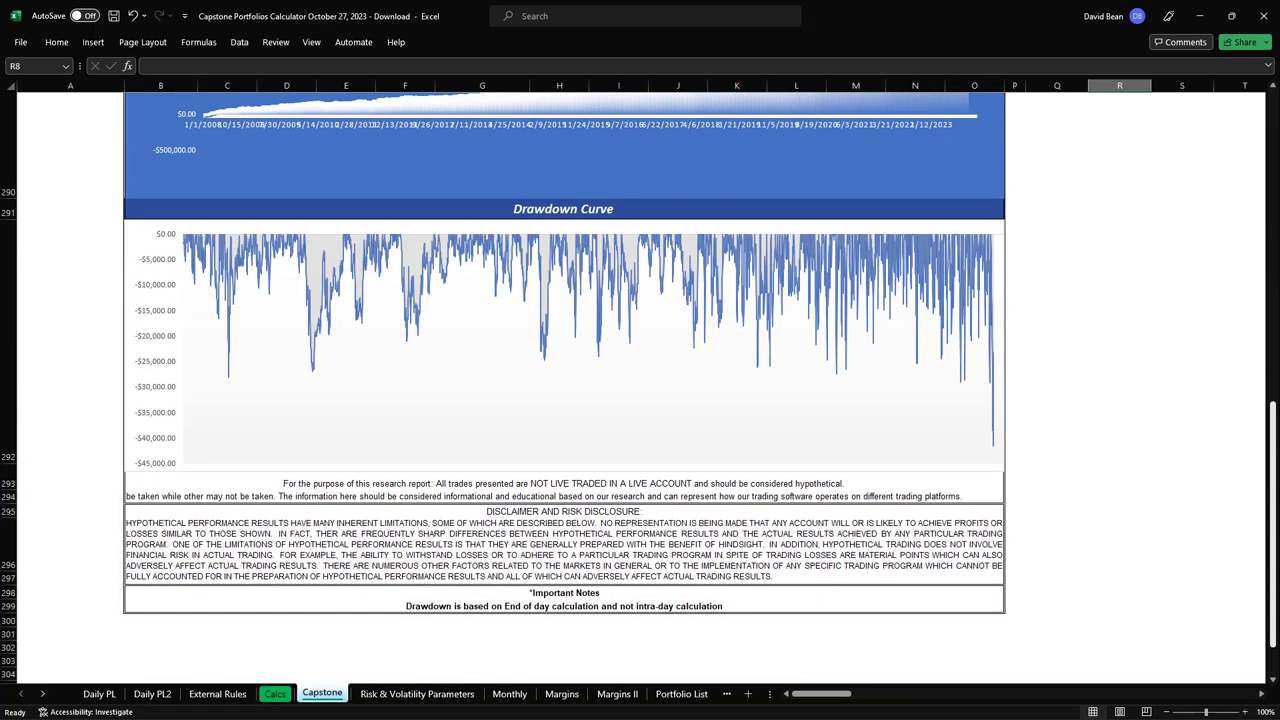
click(997, 454)
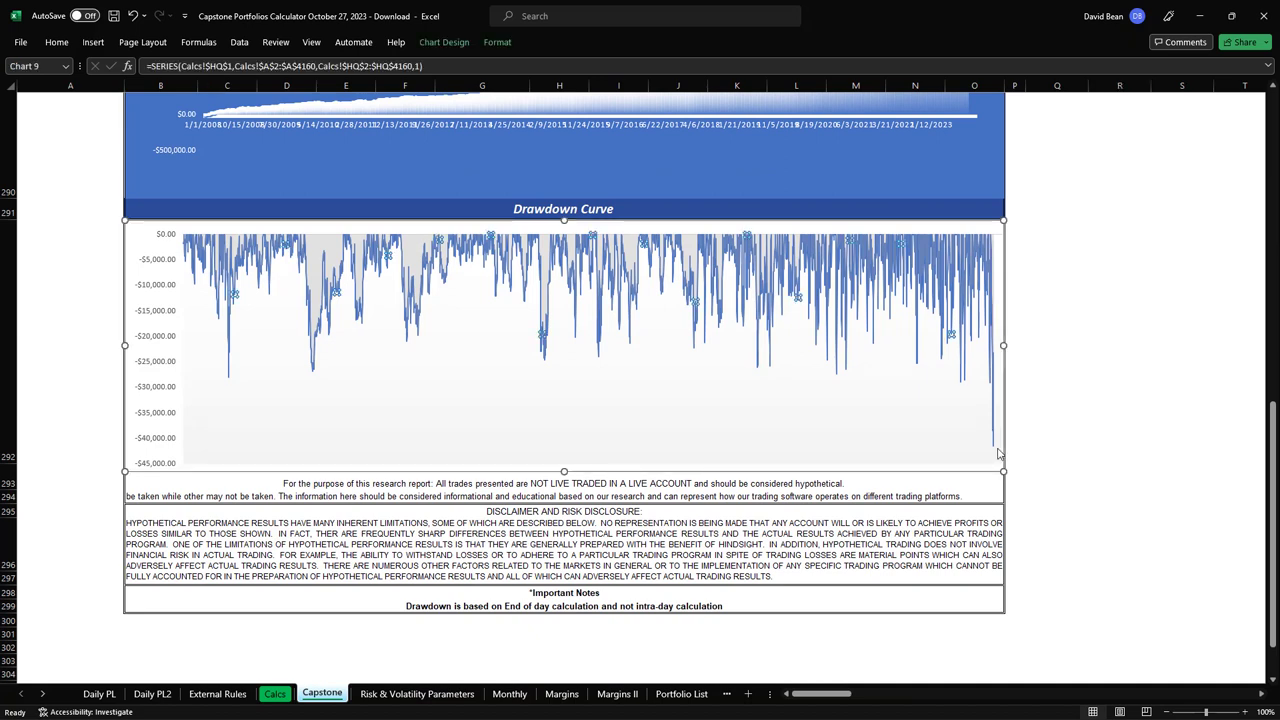
click(1137, 320)
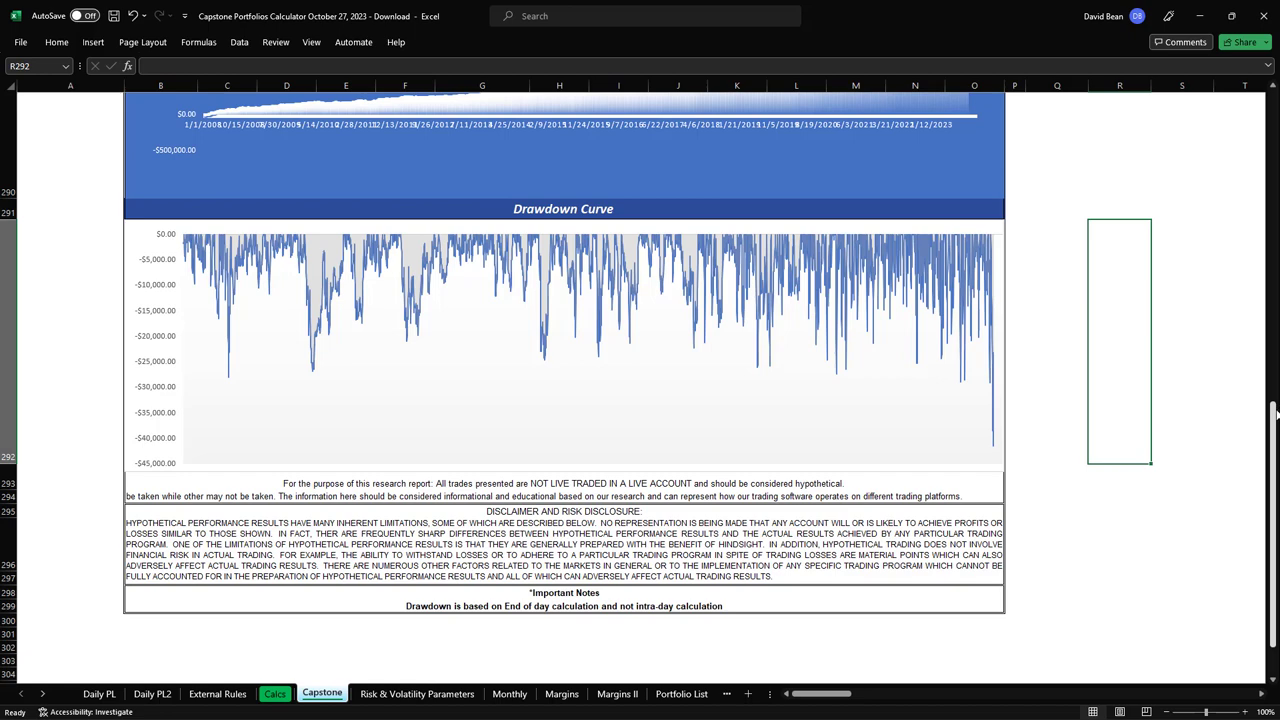
drag(1274, 412, 1274, 102)
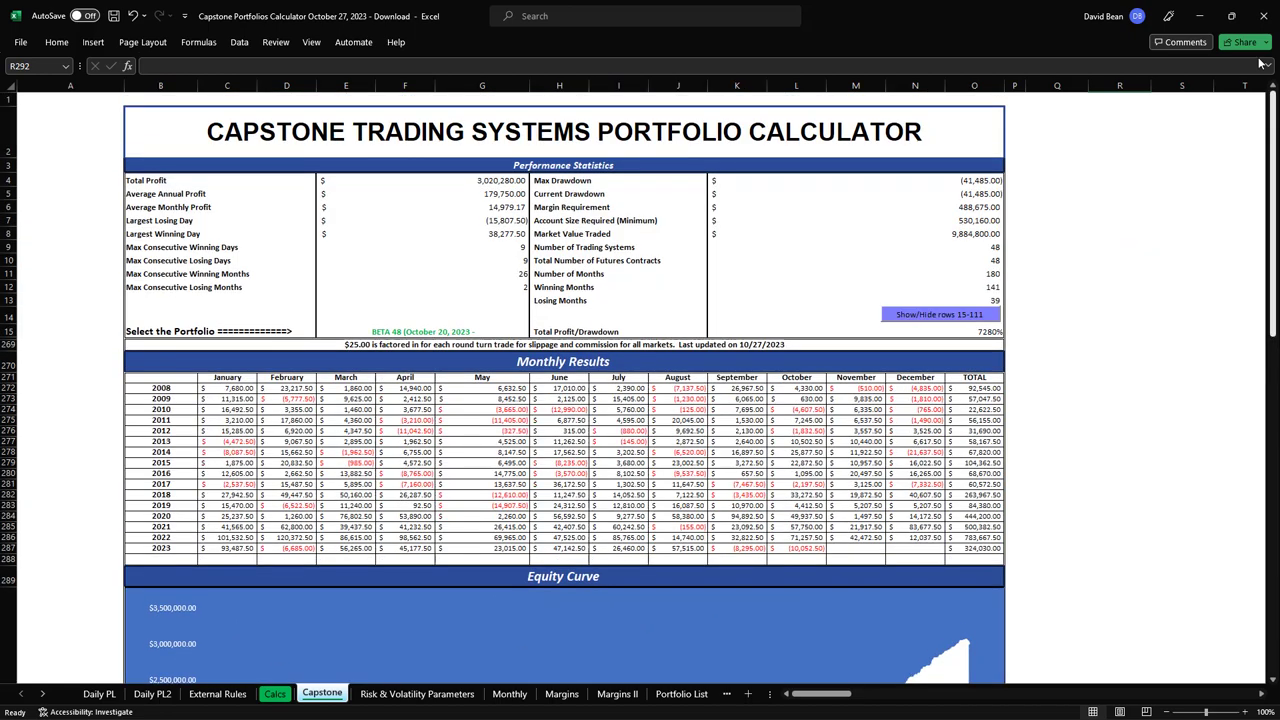
click(489, 329)
click(537, 335)
key(Down)
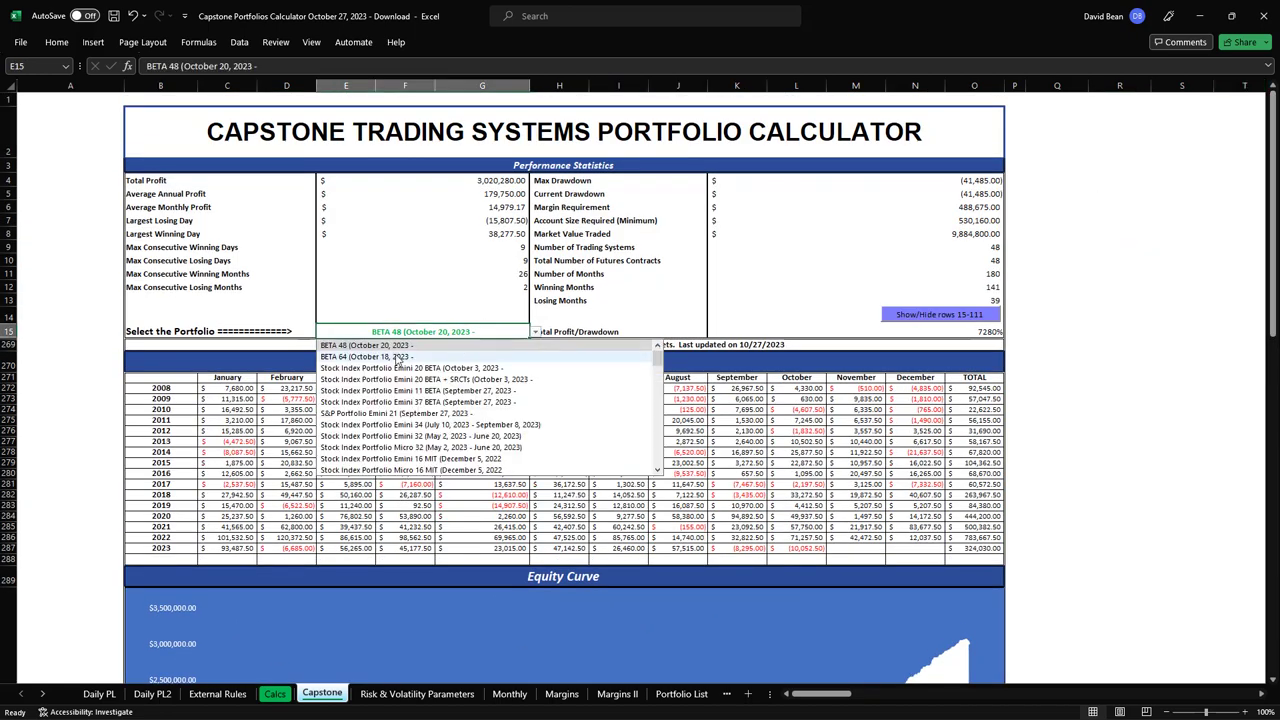
click(1119, 247)
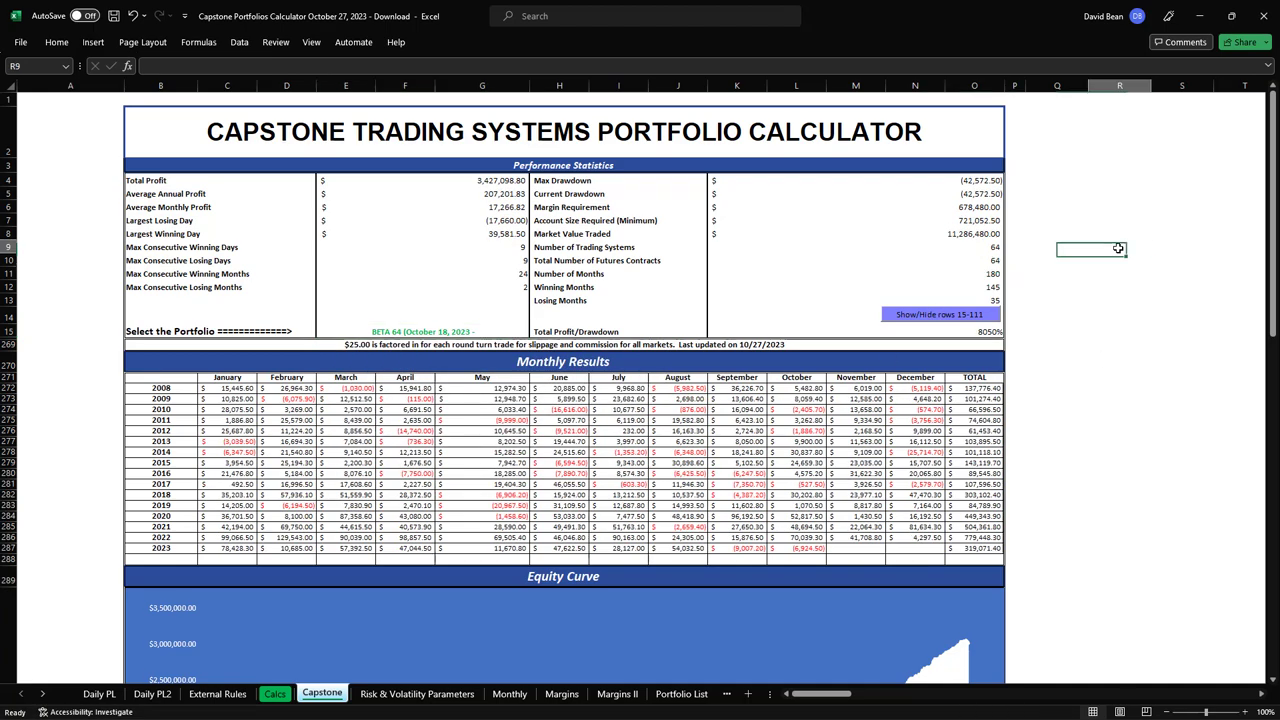
scroll(1166, 287, down, 2)
scroll(1166, 287, down, 5)
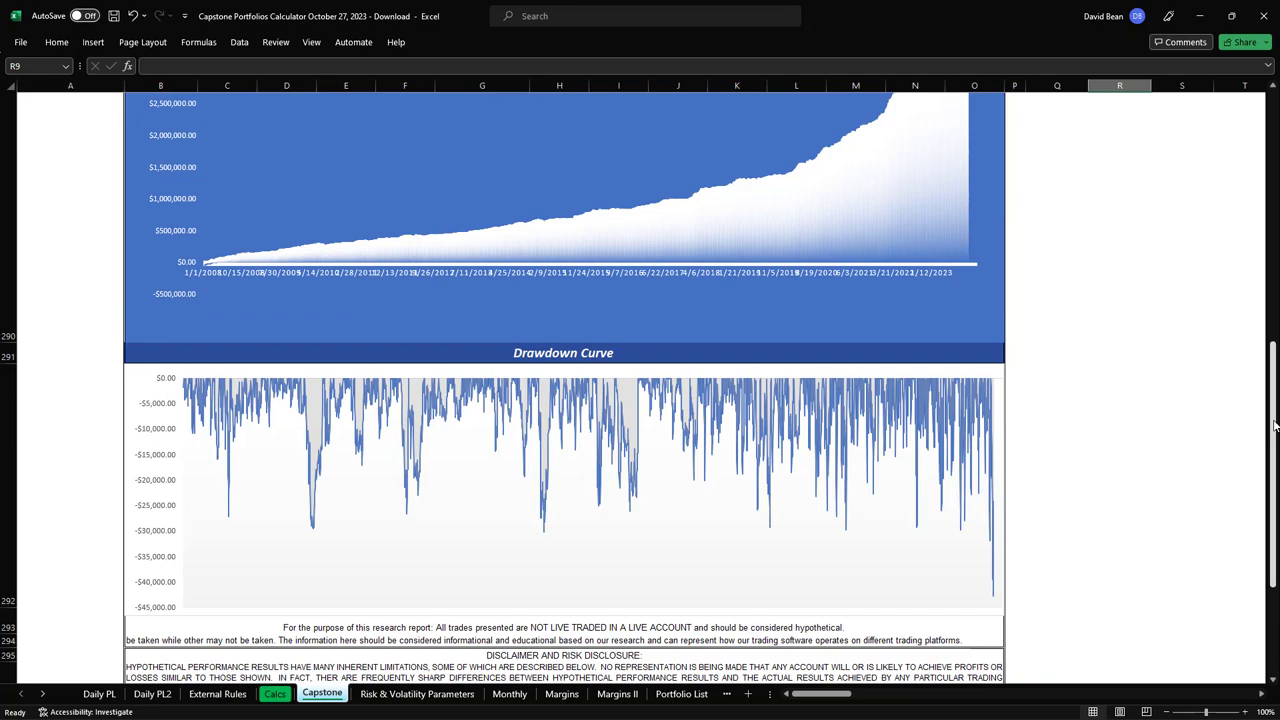
scroll(1274, 410, up, 6)
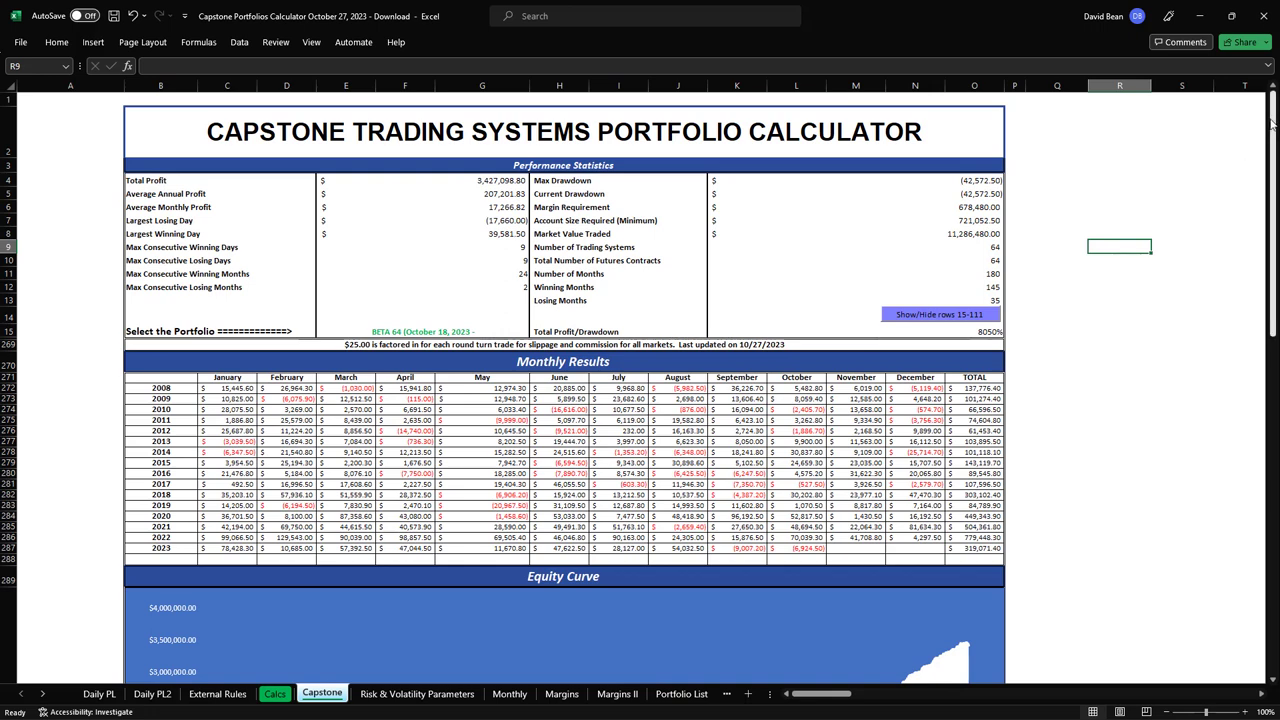
drag(1272, 123, 1268, 410)
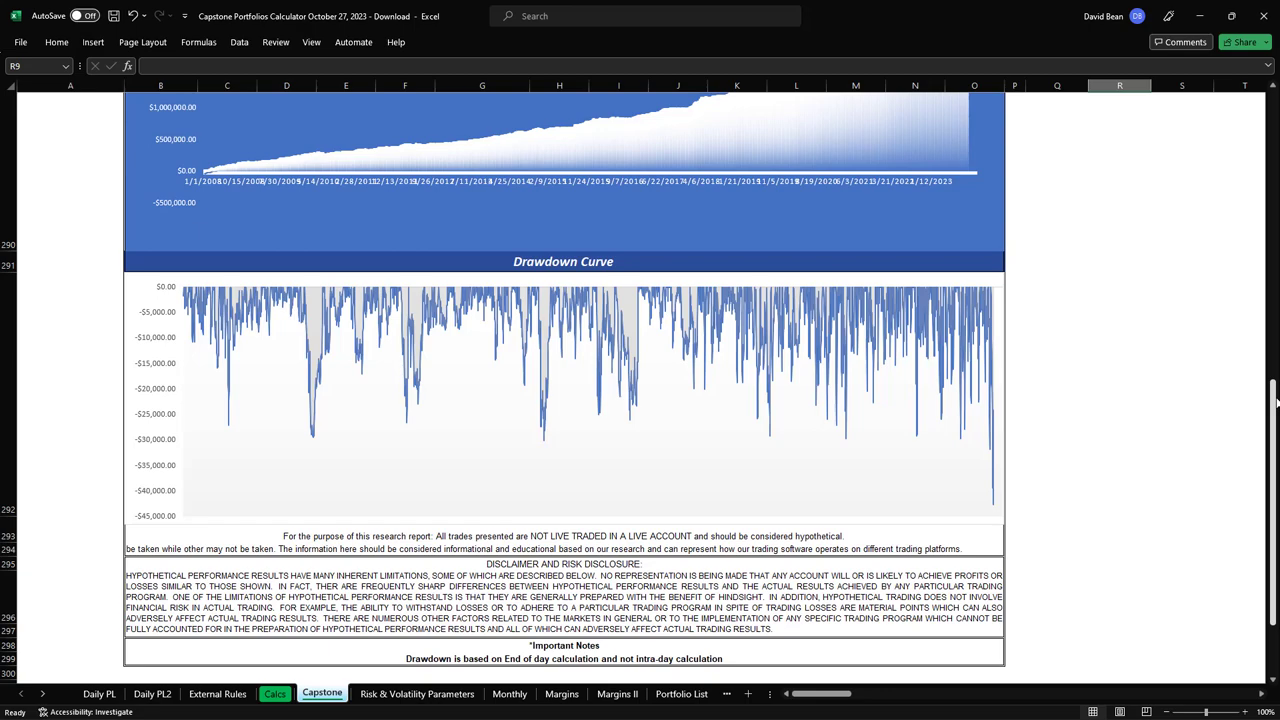
drag(1276, 400, 1262, 110)
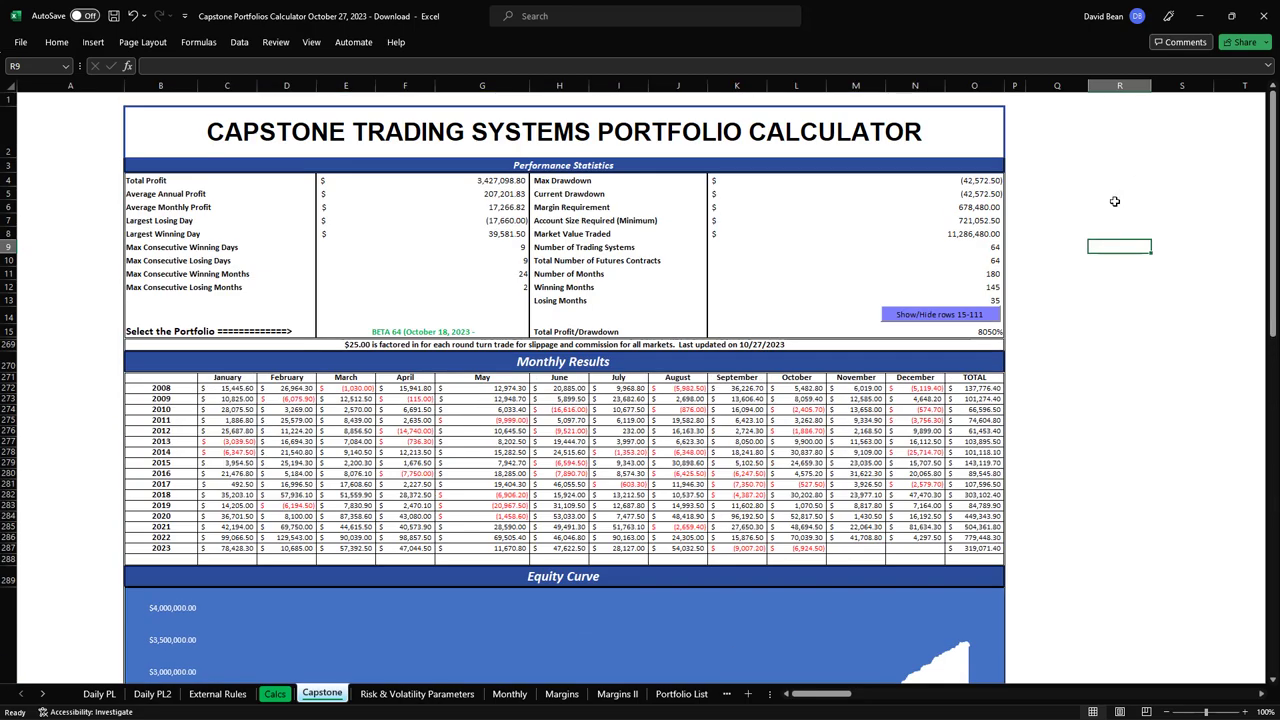
Choose S&P Portfolio Emini 21 in E15, giving $1,105,825 profit and $29,875 max drawdown
click(455, 327)
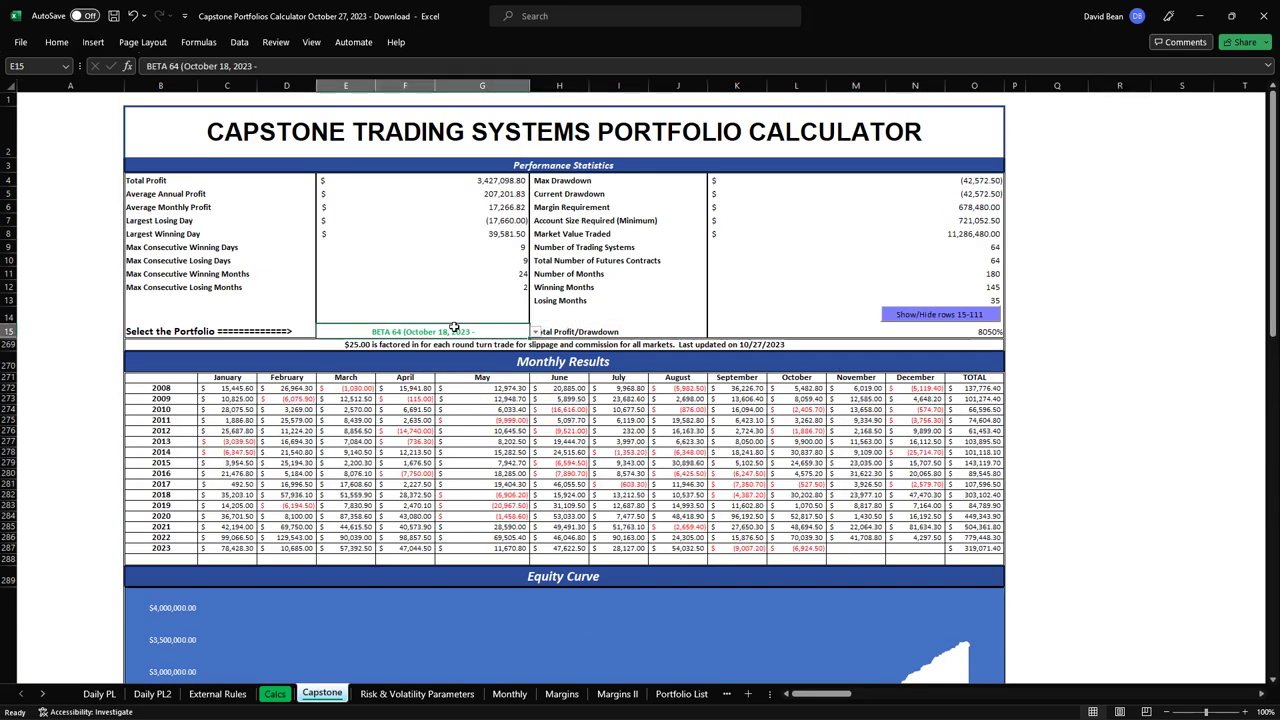
click(536, 332)
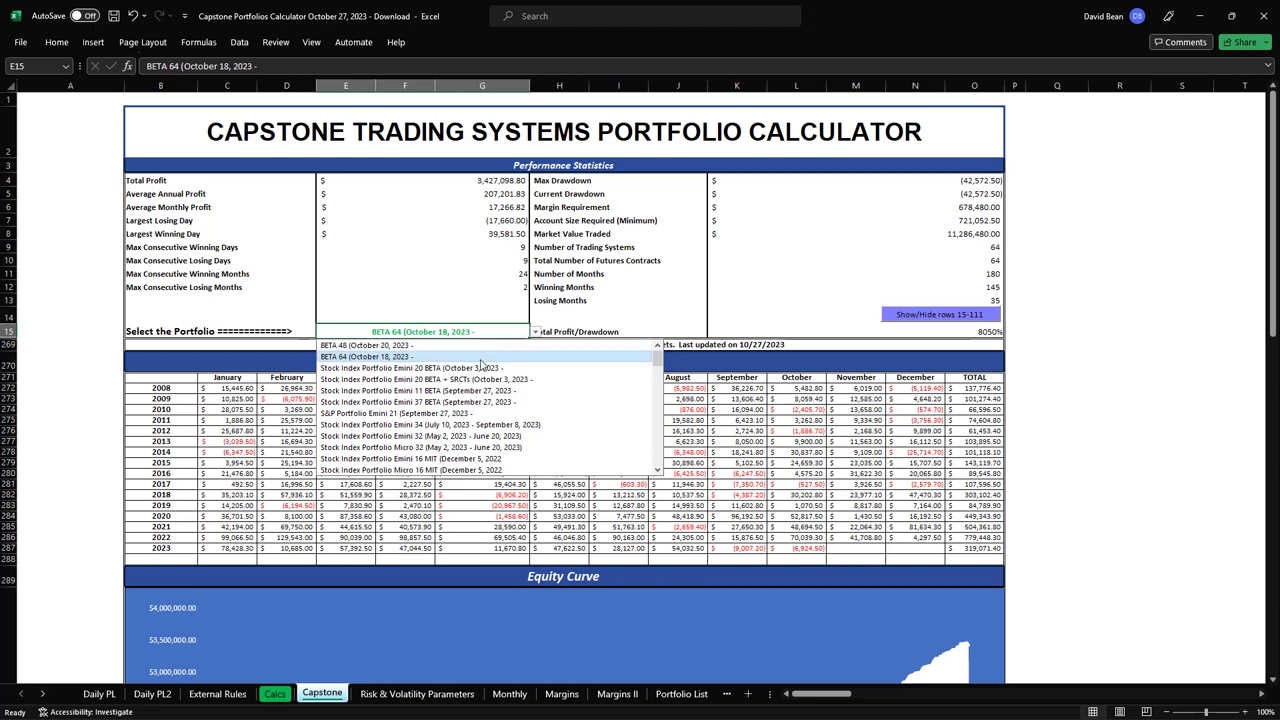
click(430, 413)
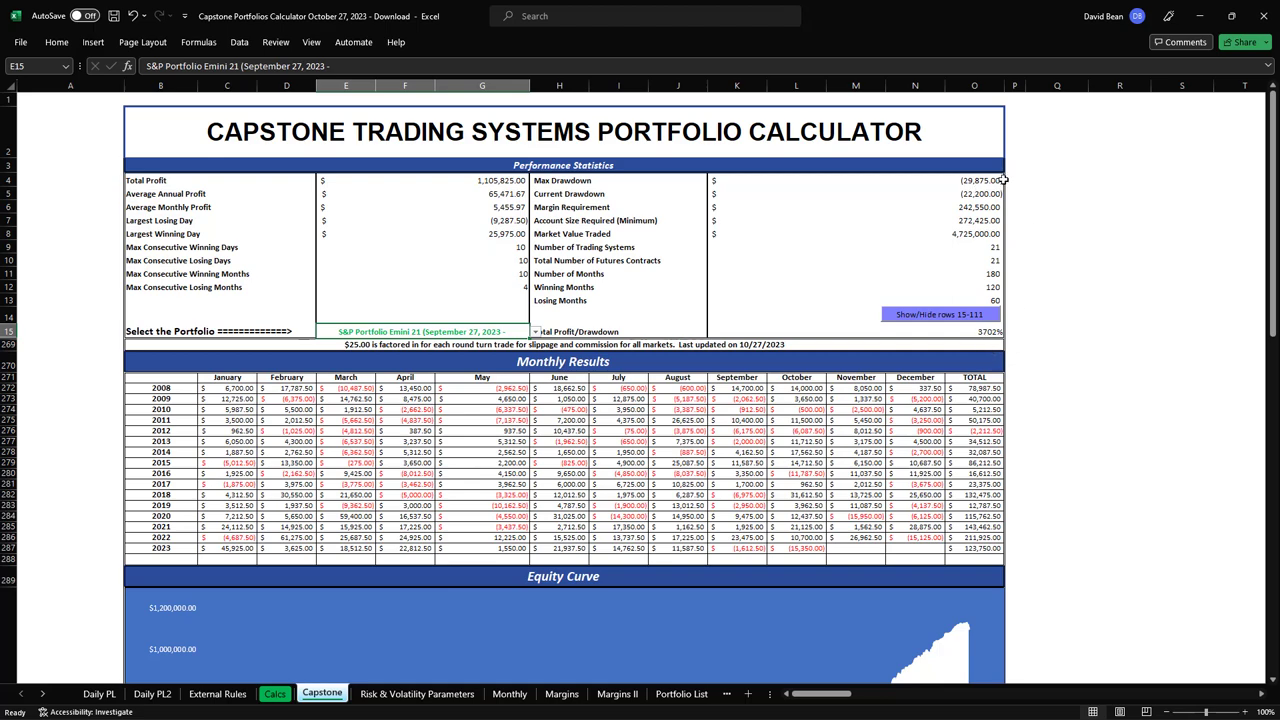
scroll(1124, 294, down, 10)
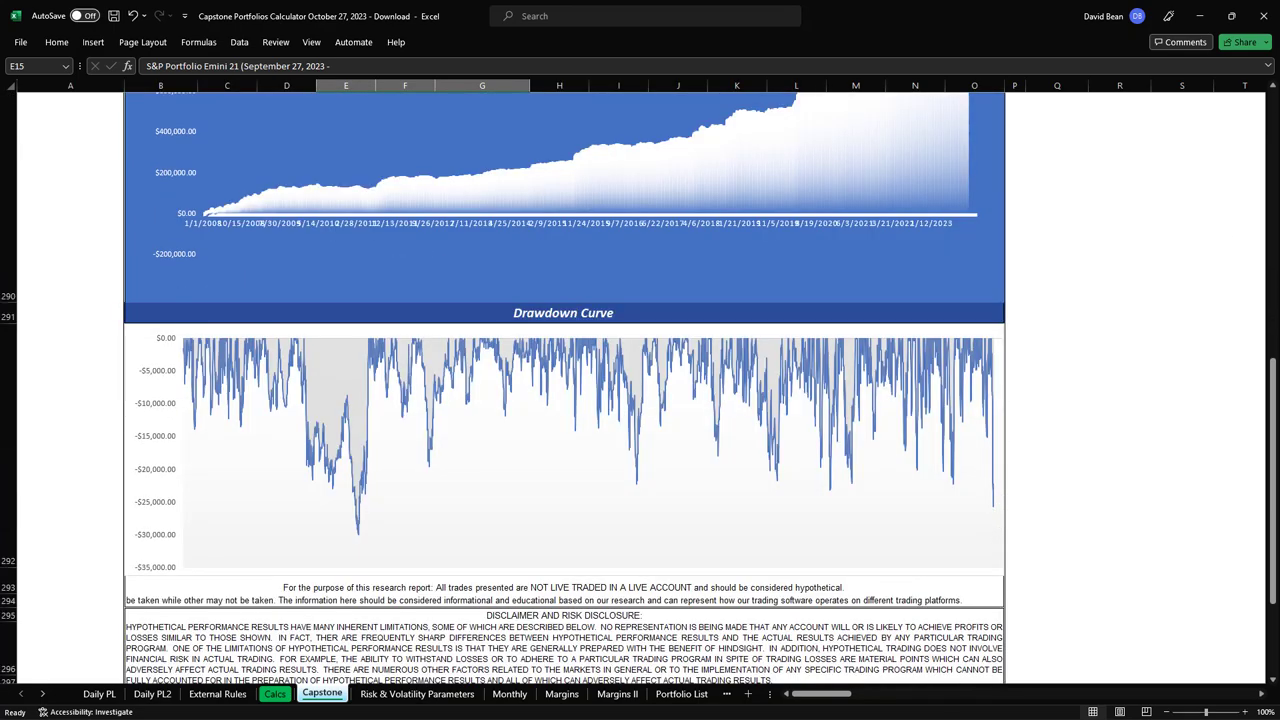
click(1275, 103)
click(1104, 219)
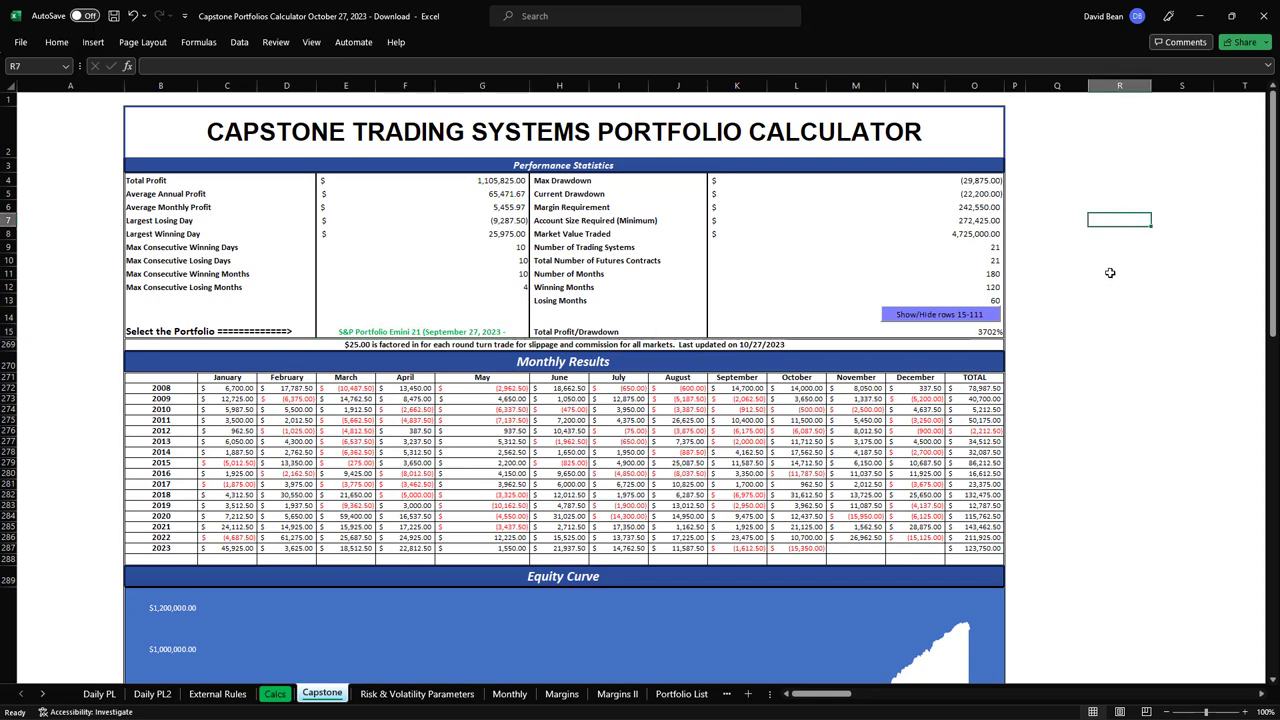
scroll(1110, 272, down, 4)
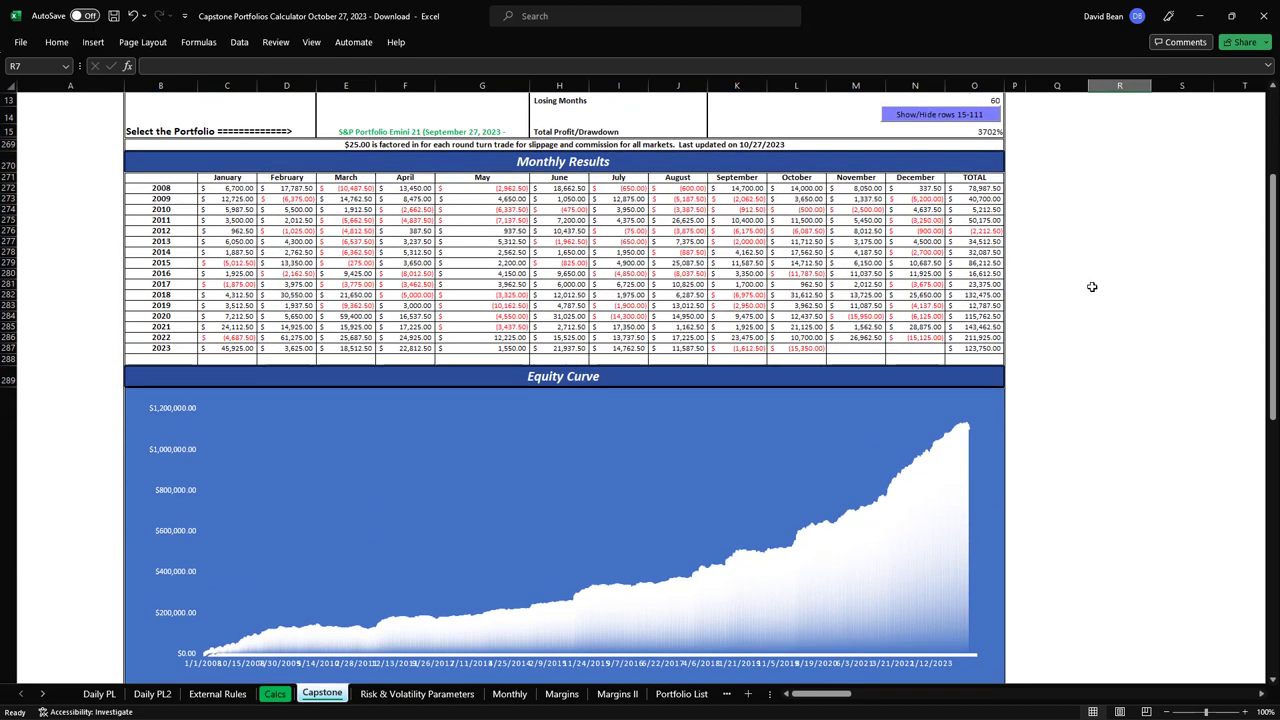
scroll(1092, 286, up, 4)
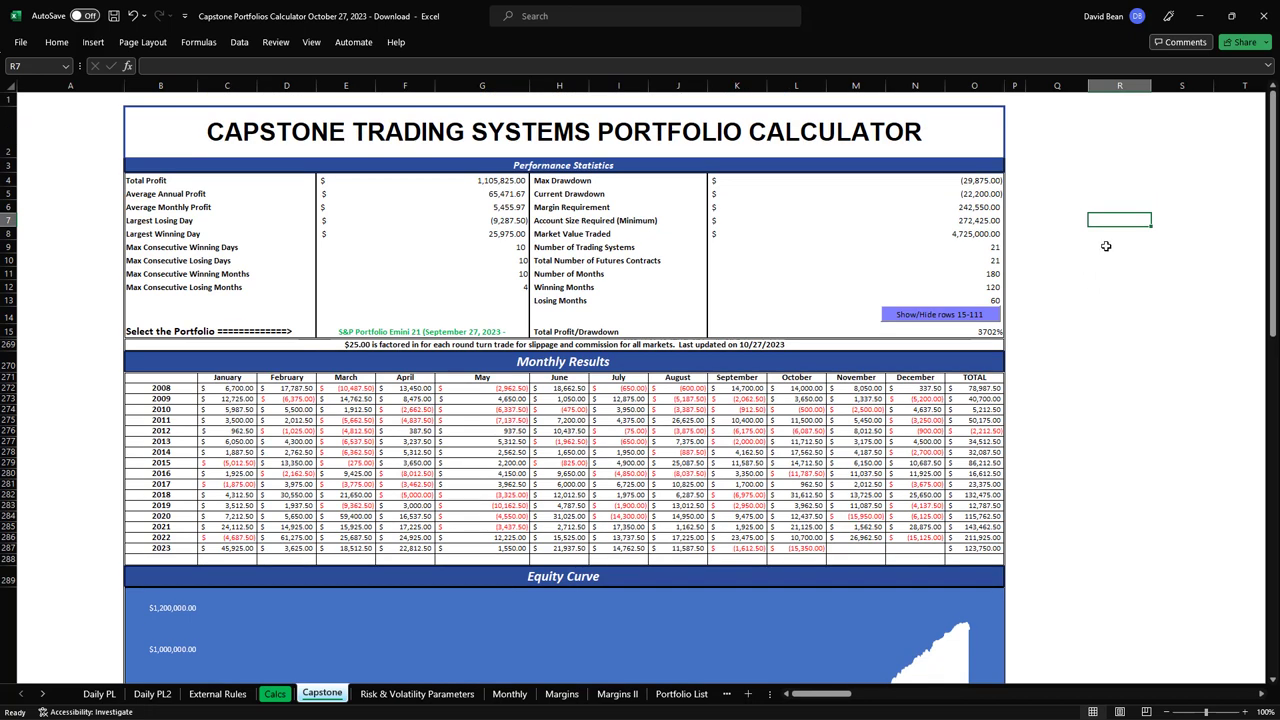
click(1115, 232)
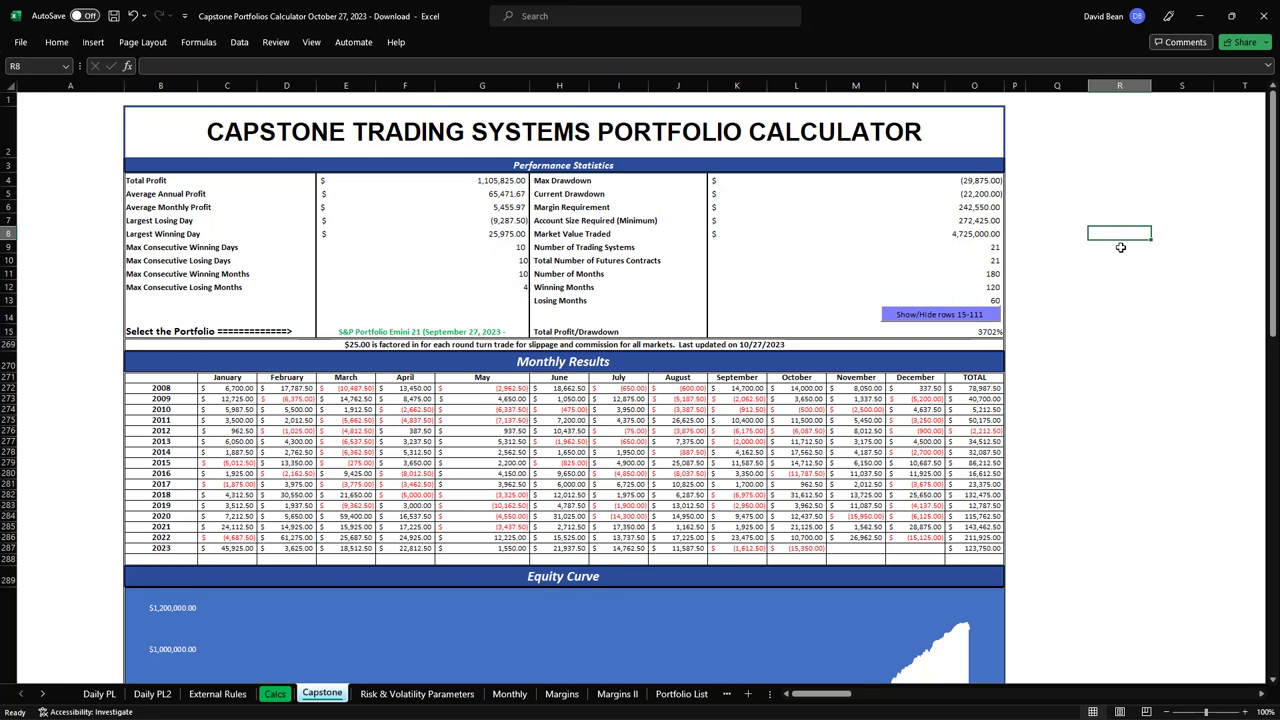
click(1121, 247)
click(1117, 259)
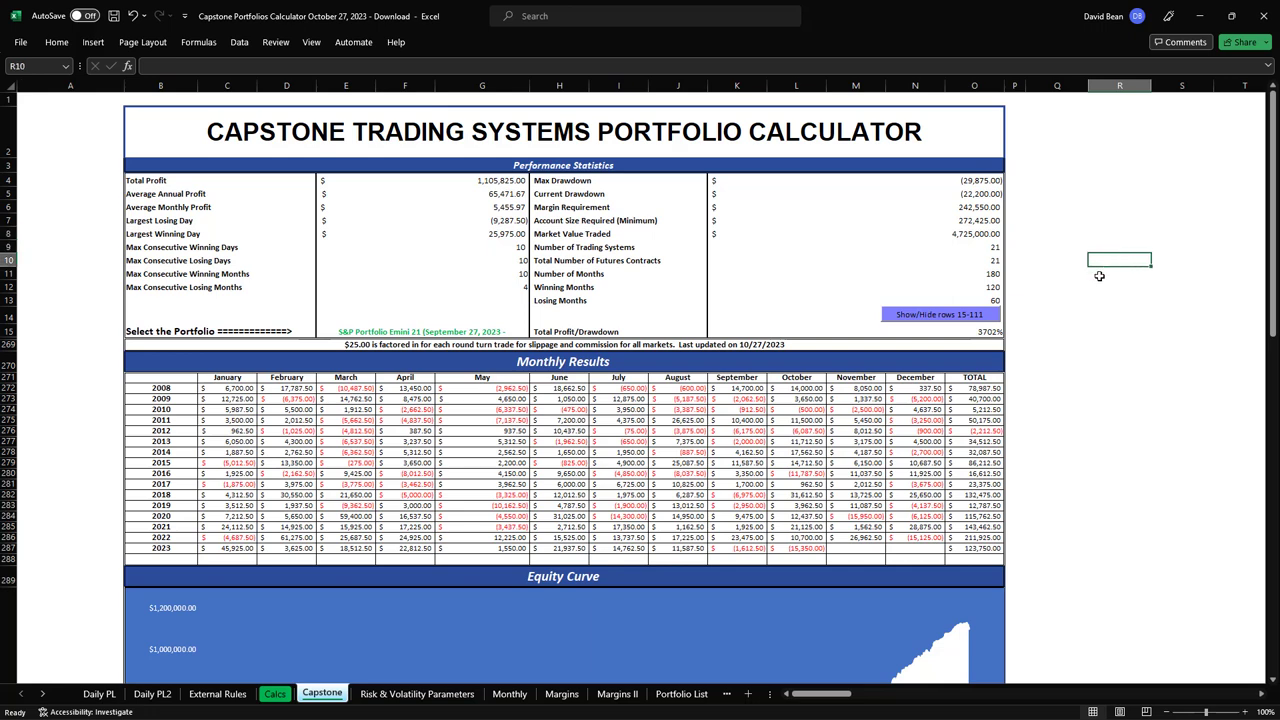
click(1099, 274)
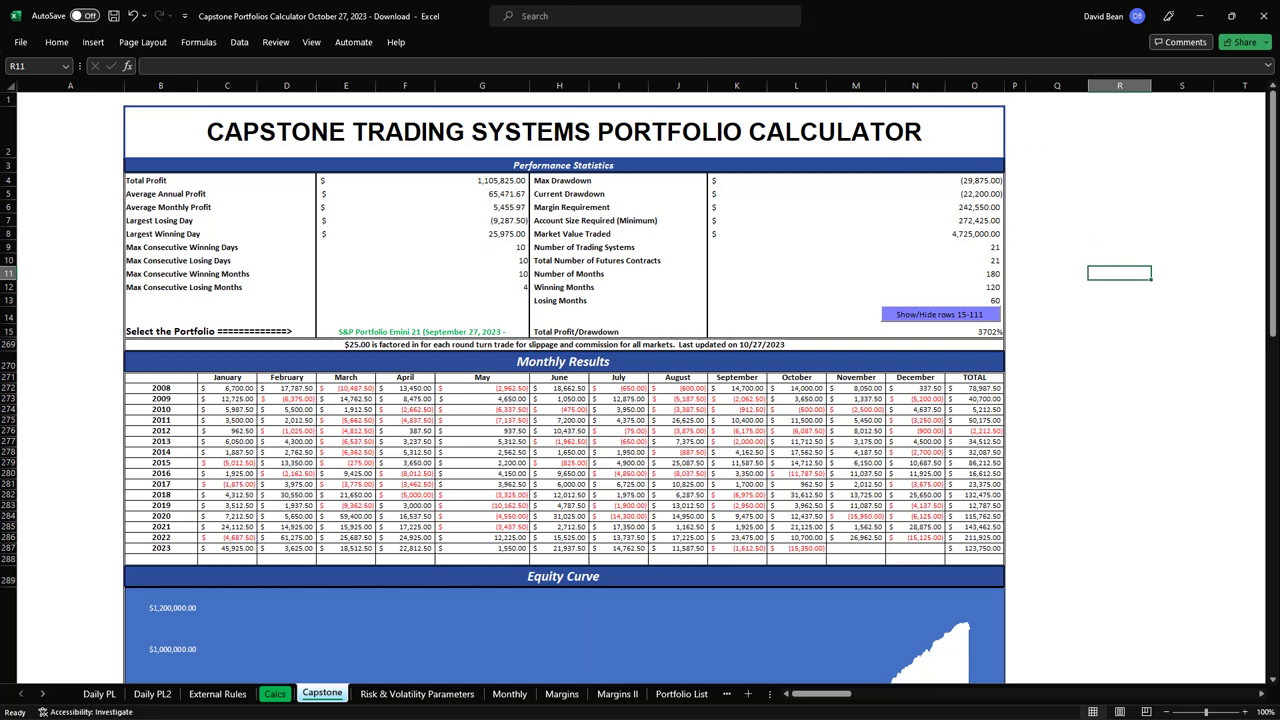
click(1119, 288)
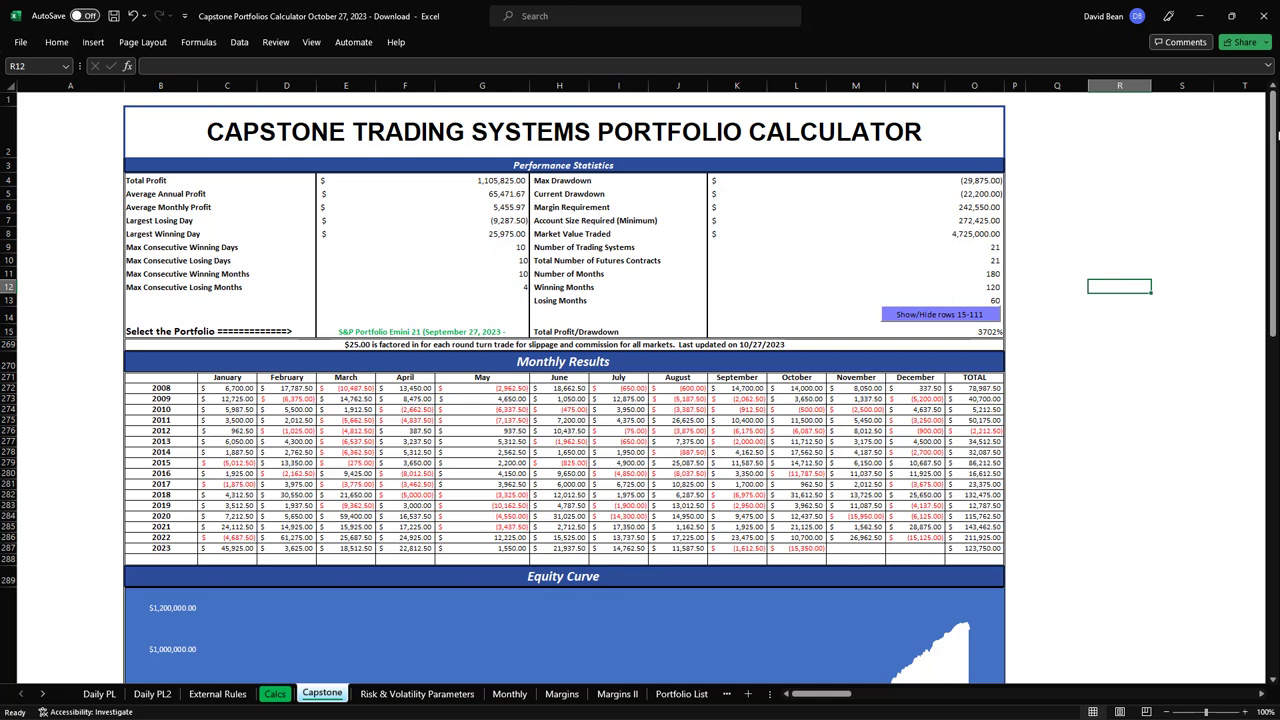
click(1111, 302)
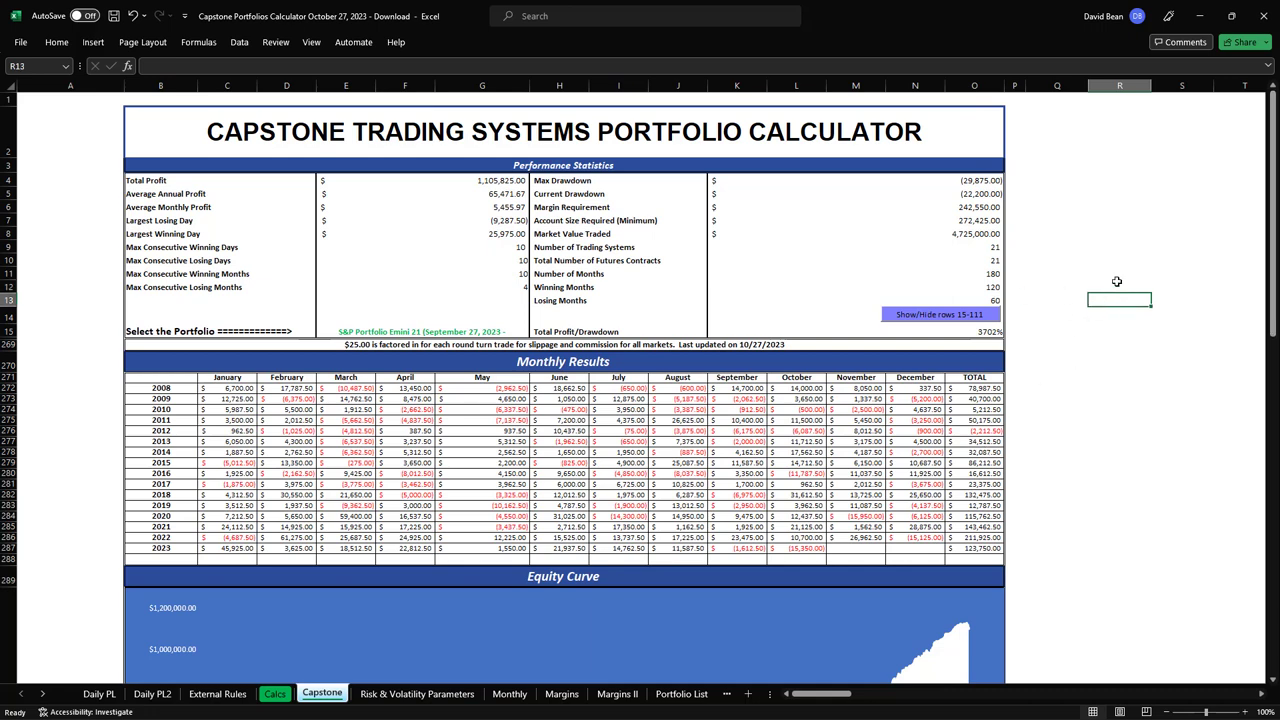
click(1111, 284)
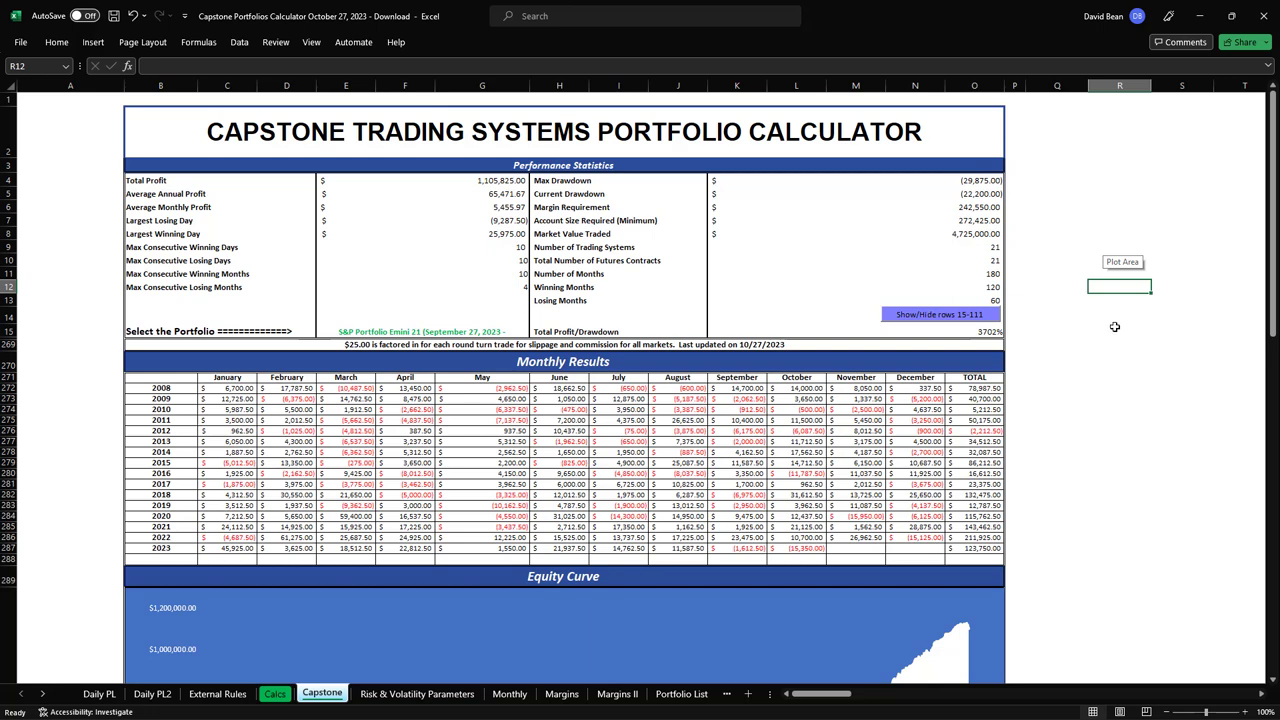
click(1114, 328)
Unhide rows 15-111, inspect the E64 contracts formula, then switch to the TradeStation Dow chart
click(902, 317)
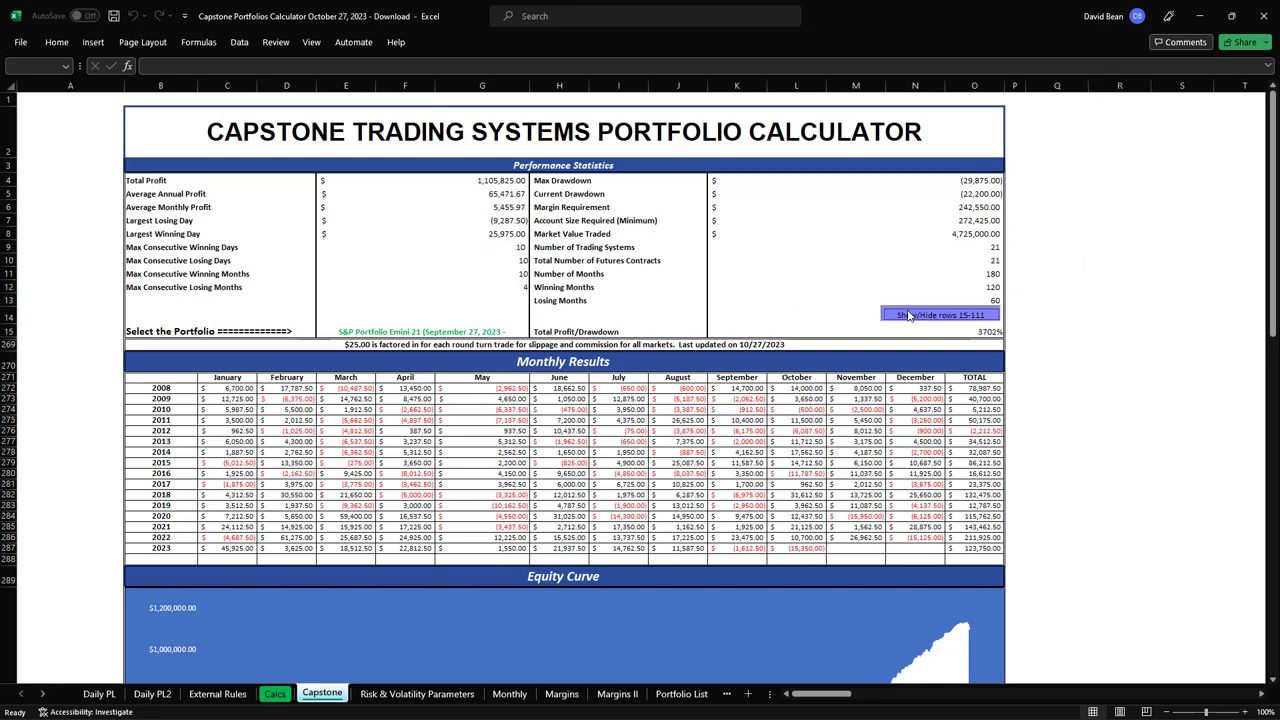
scroll(627, 368, down, 6)
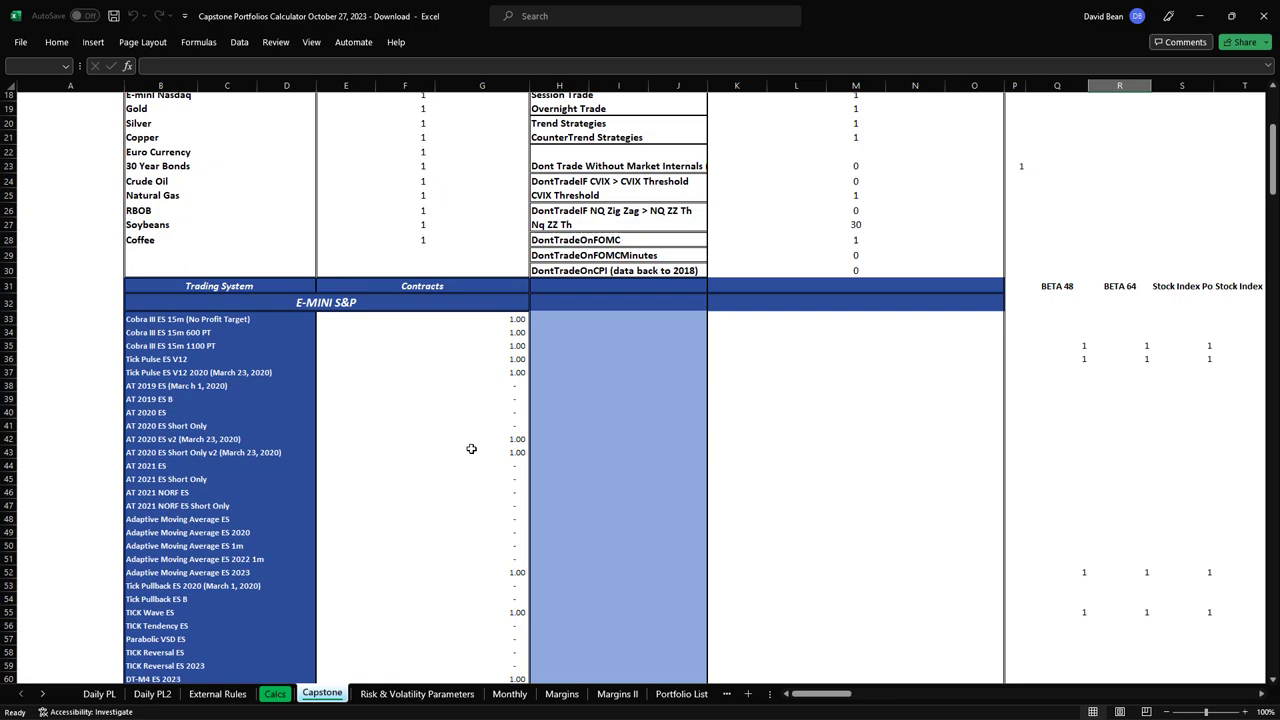
scroll(423, 349, down, 6)
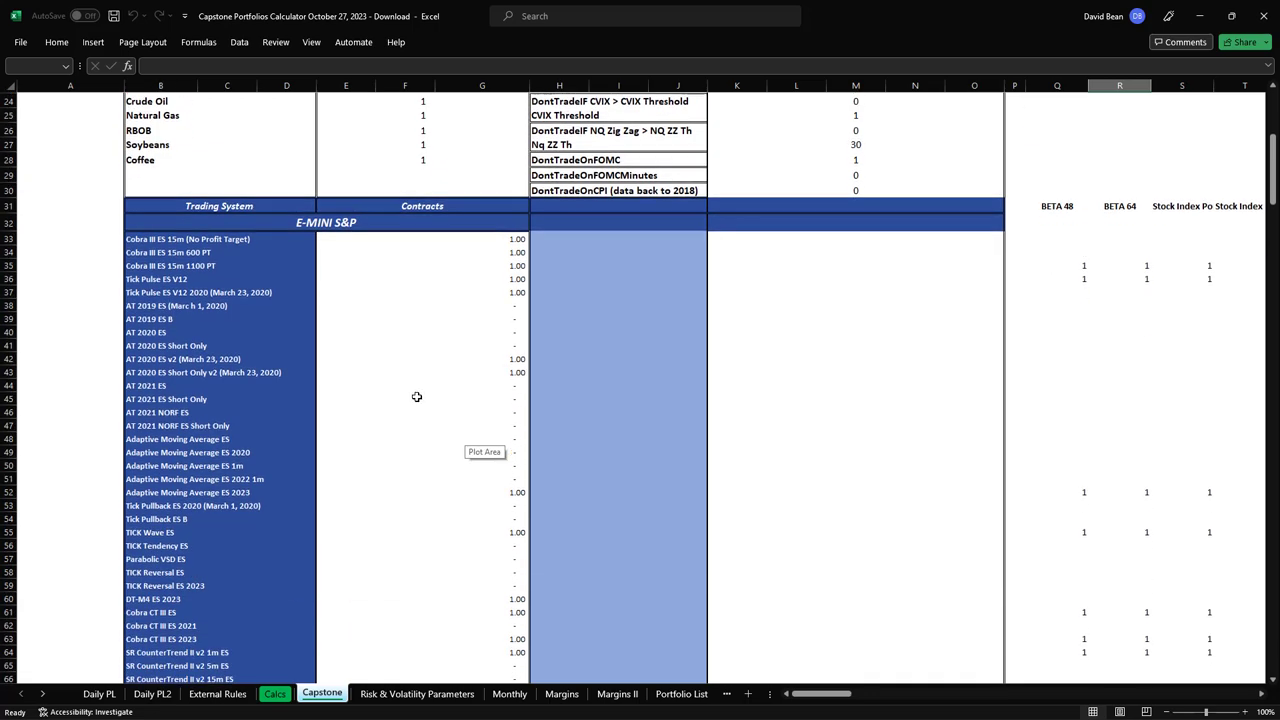
scroll(417, 419, down, 3)
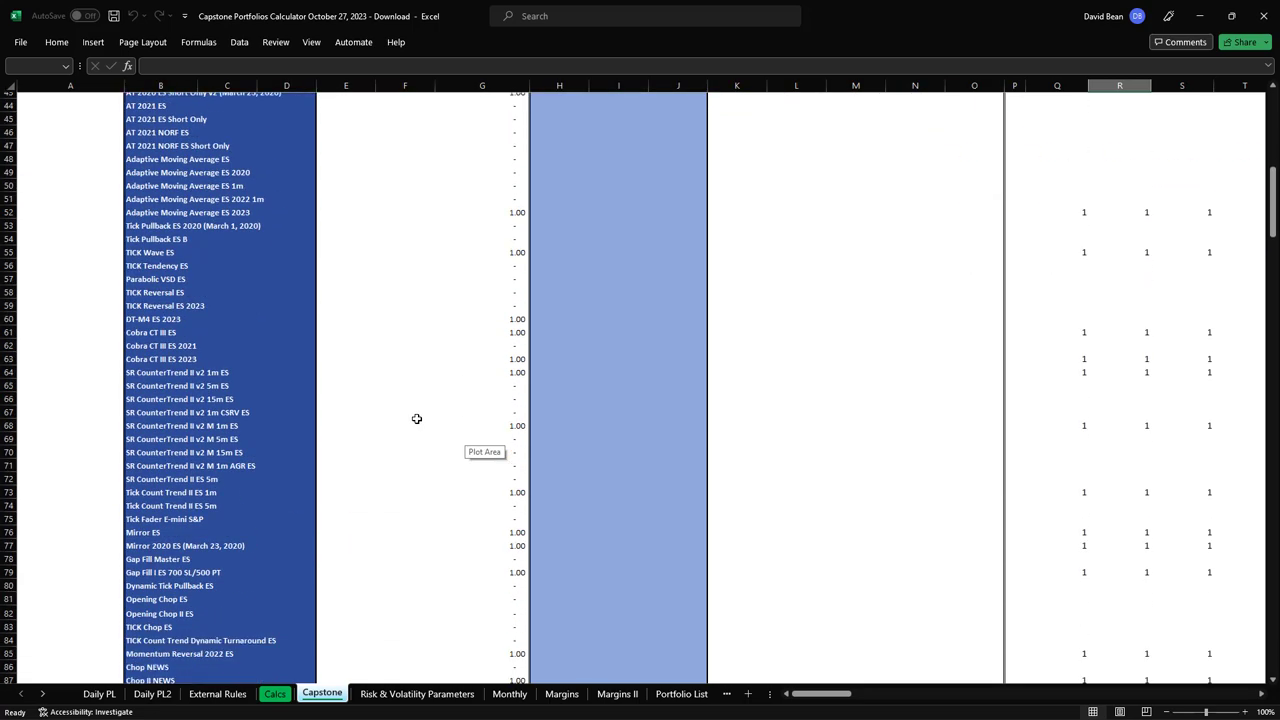
click(426, 367)
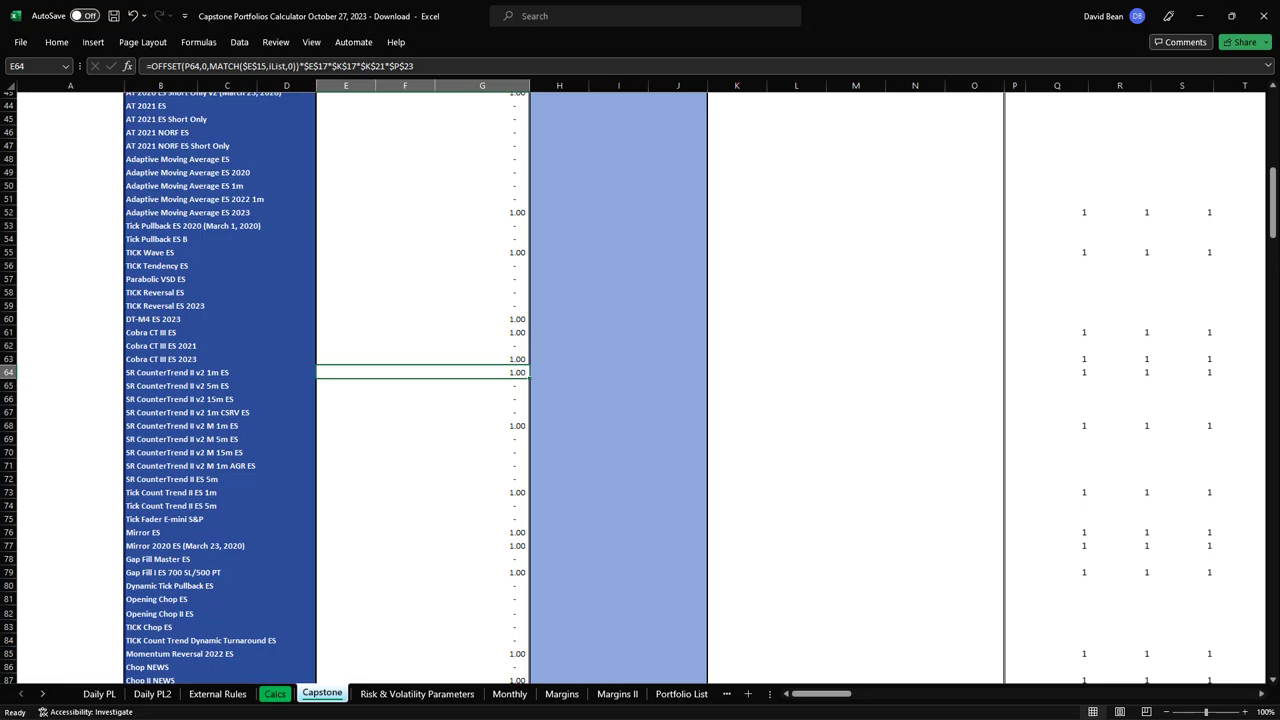
key(alt+Tab)
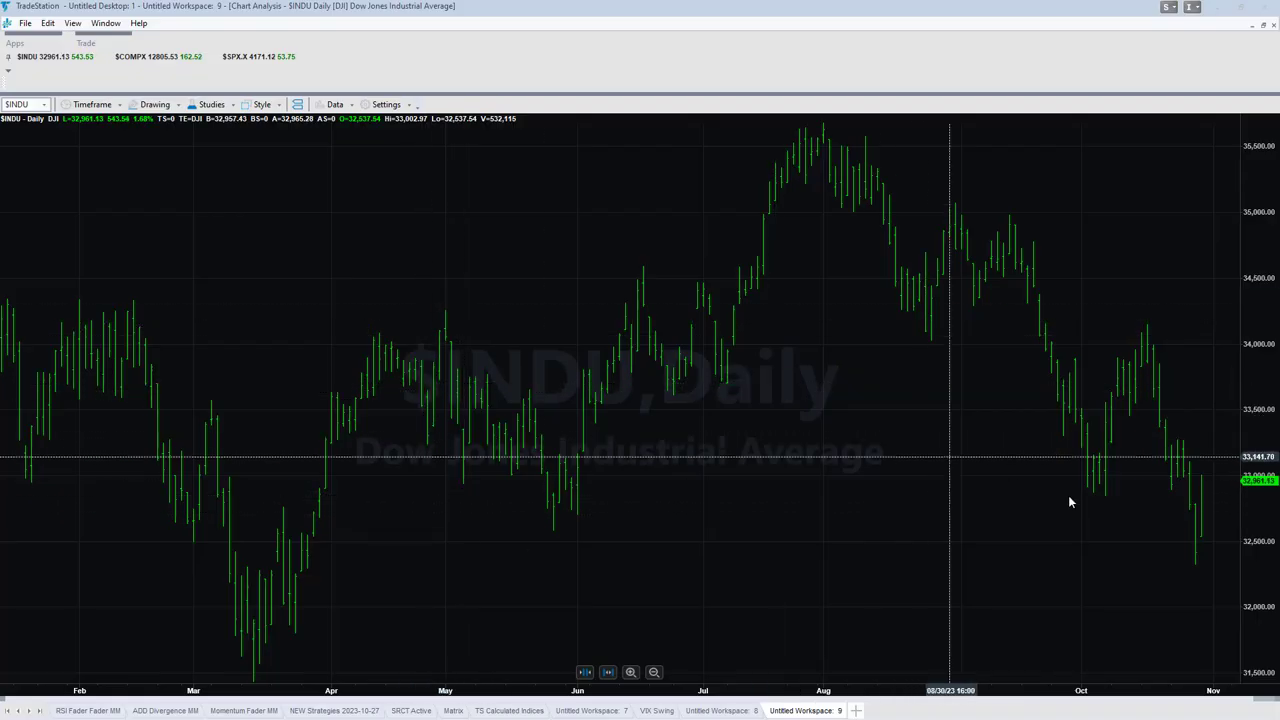
Switch the daily chart to the Nasdaq Composite, then $SPX.X, and open its Customize Symbol settings
mouse_move(1085, 502)
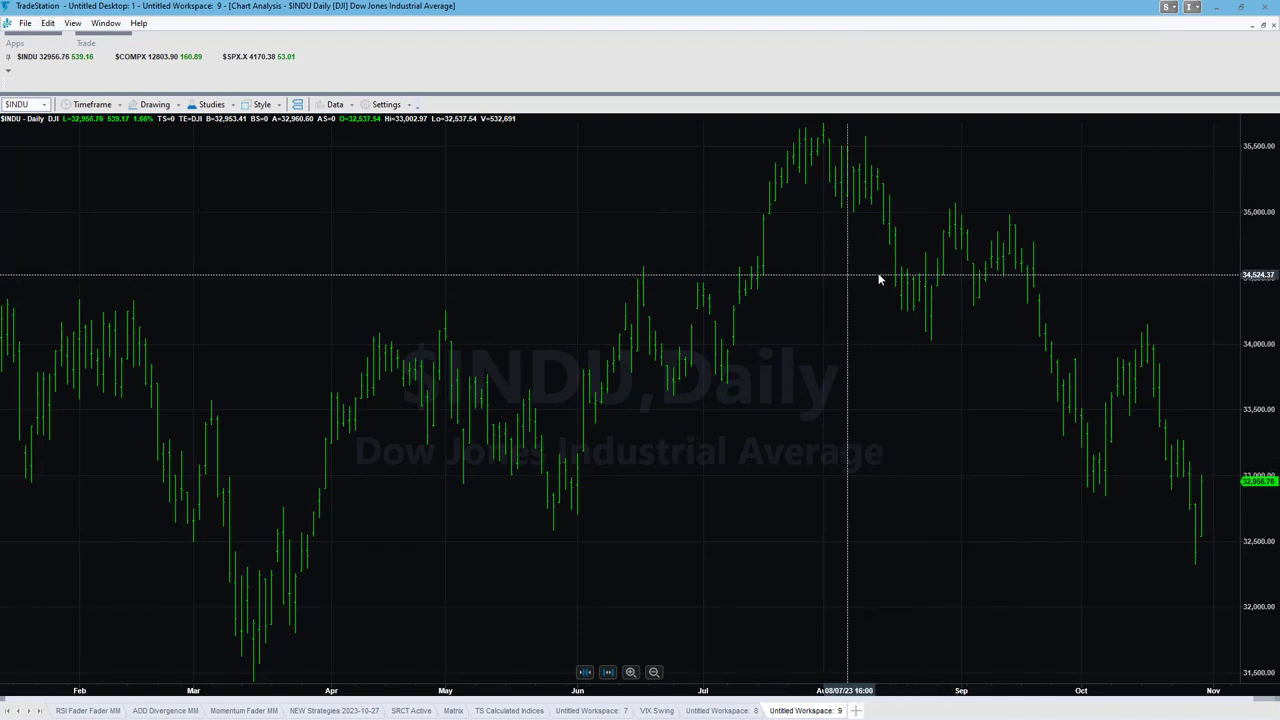
click(130, 56)
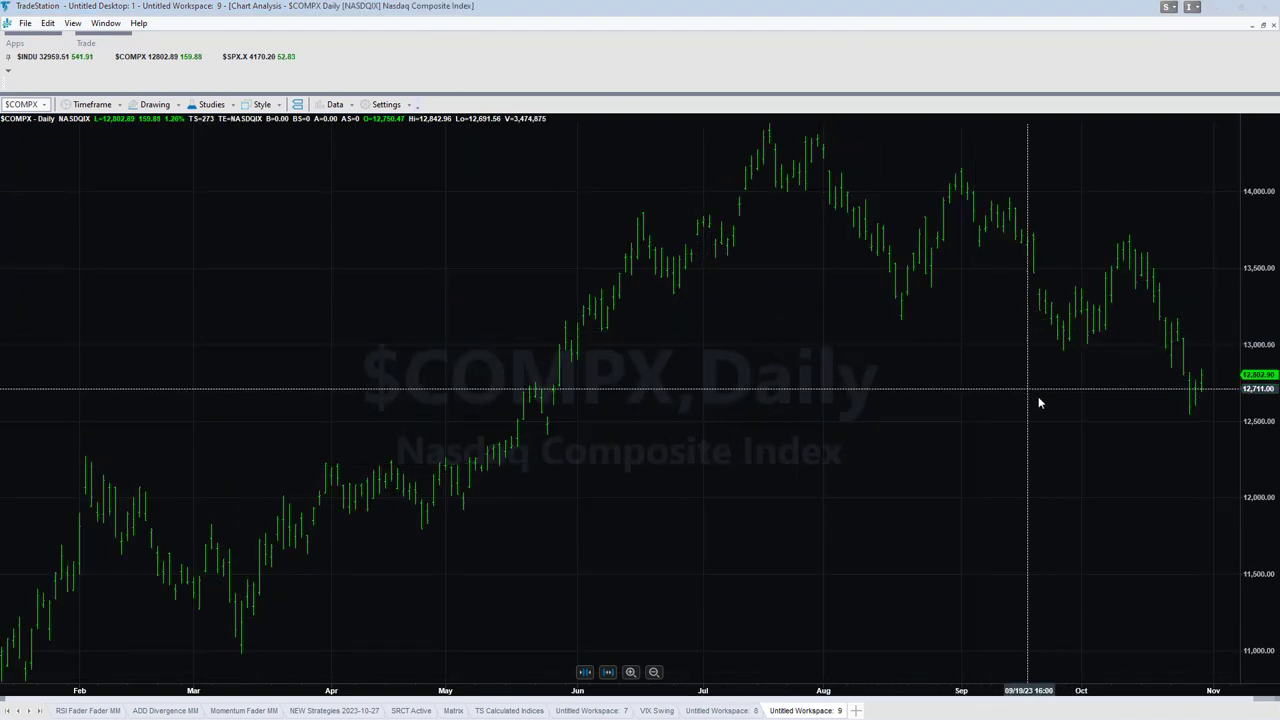
mouse_move(1078, 390)
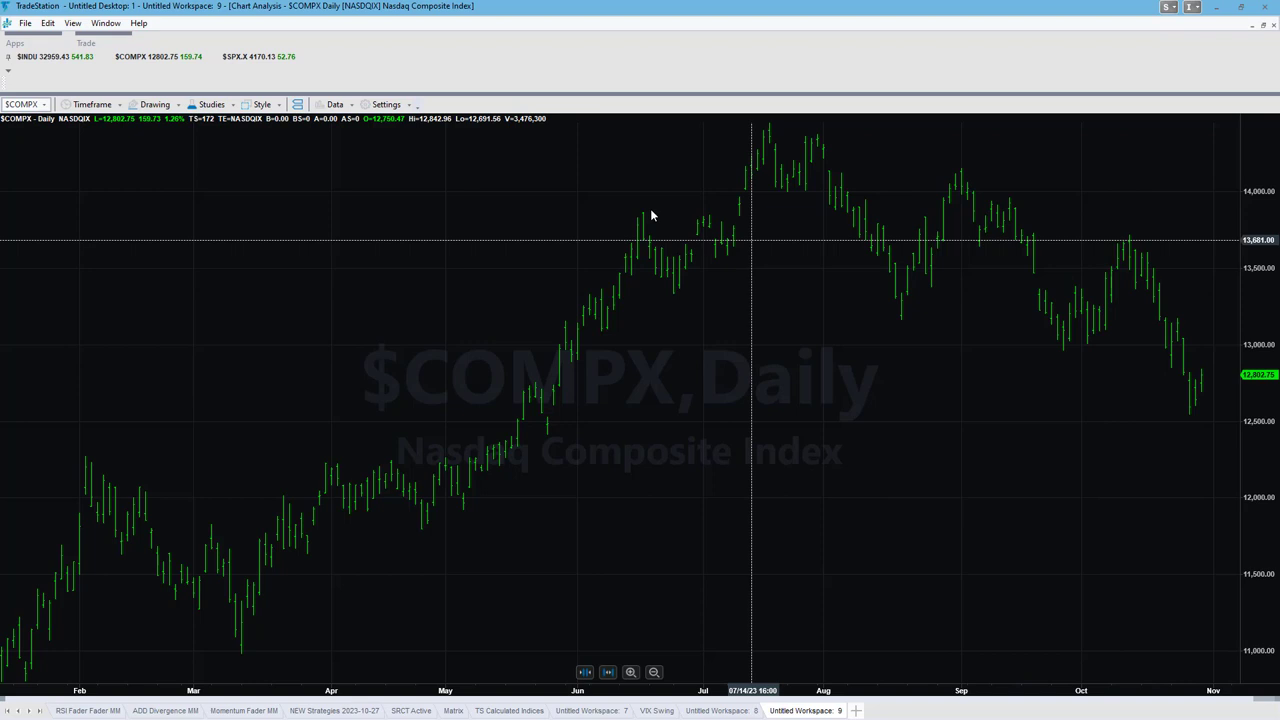
click(234, 56)
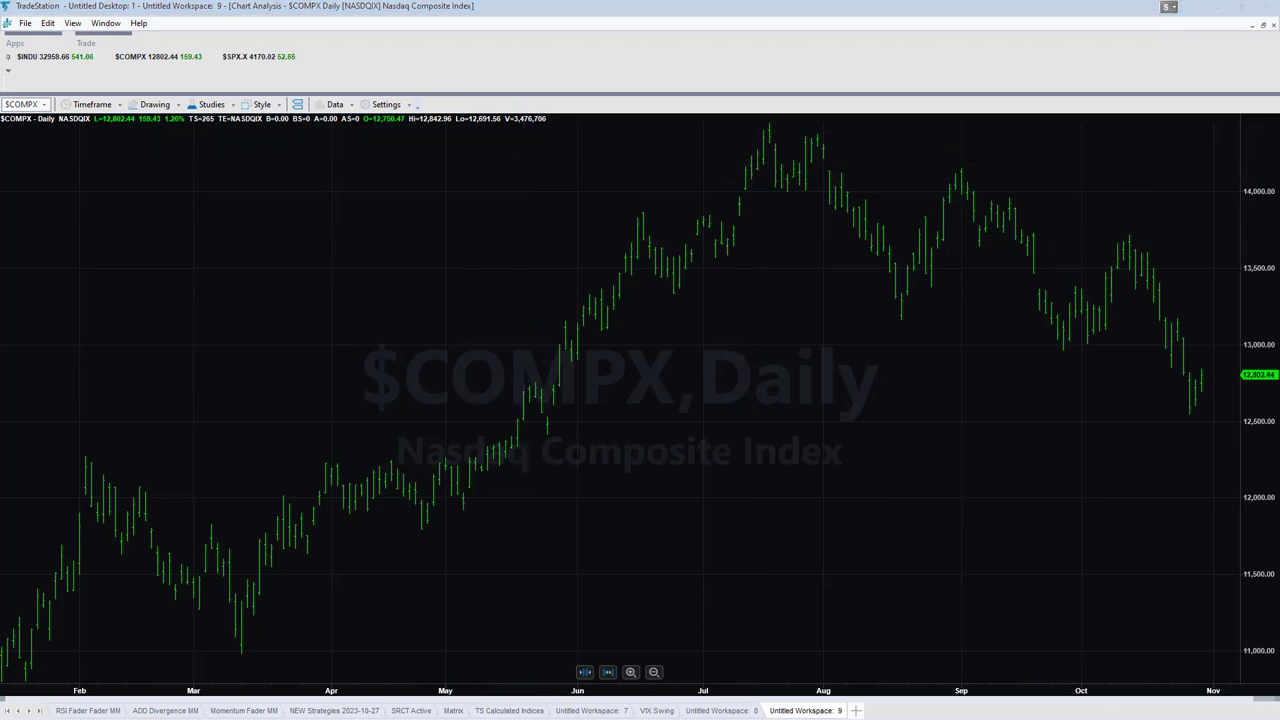
mouse_move(1085, 412)
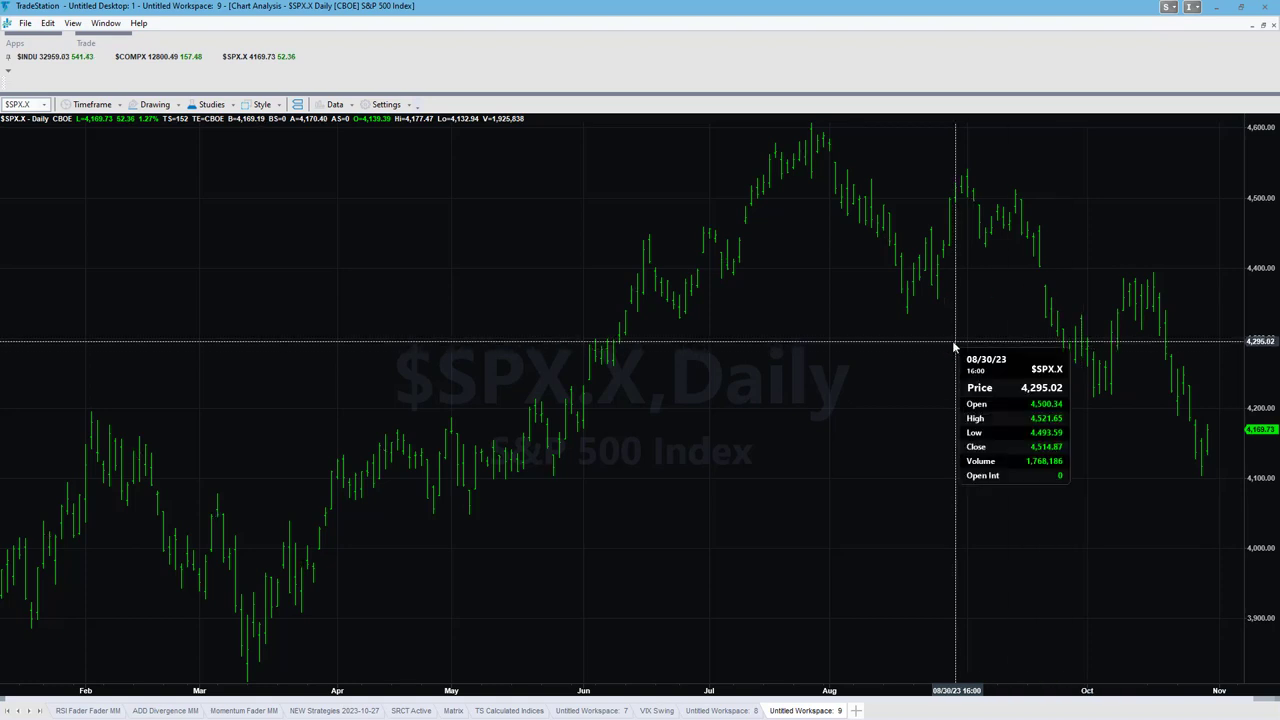
mouse_move(967, 348)
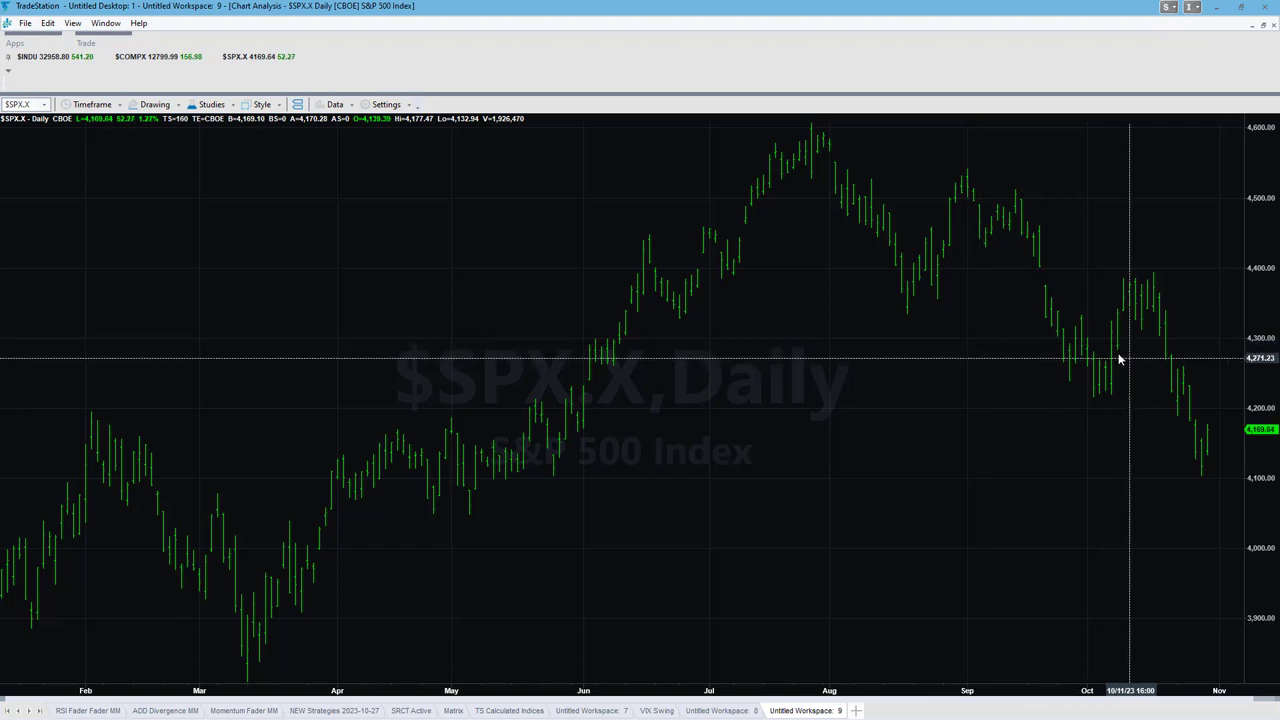
double_click(935, 268)
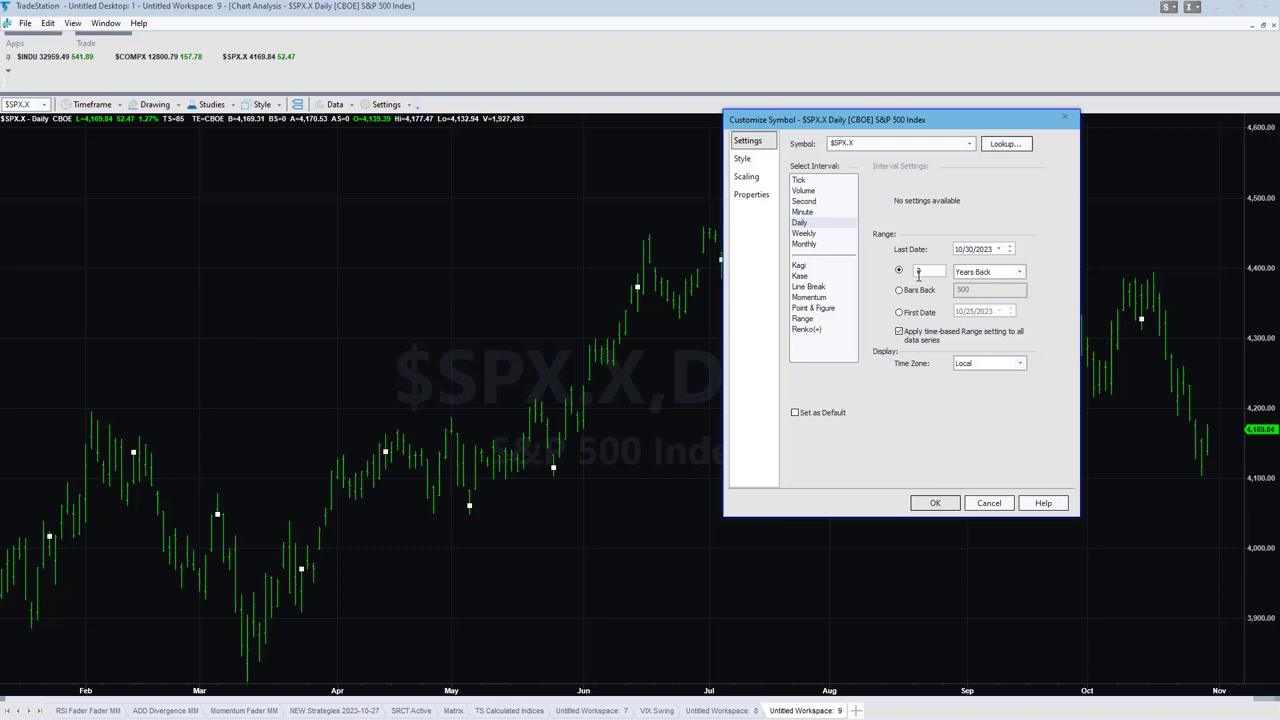
Set the S&P 500 chart to a 5-minute interval and scroll through its bars
click(803, 212)
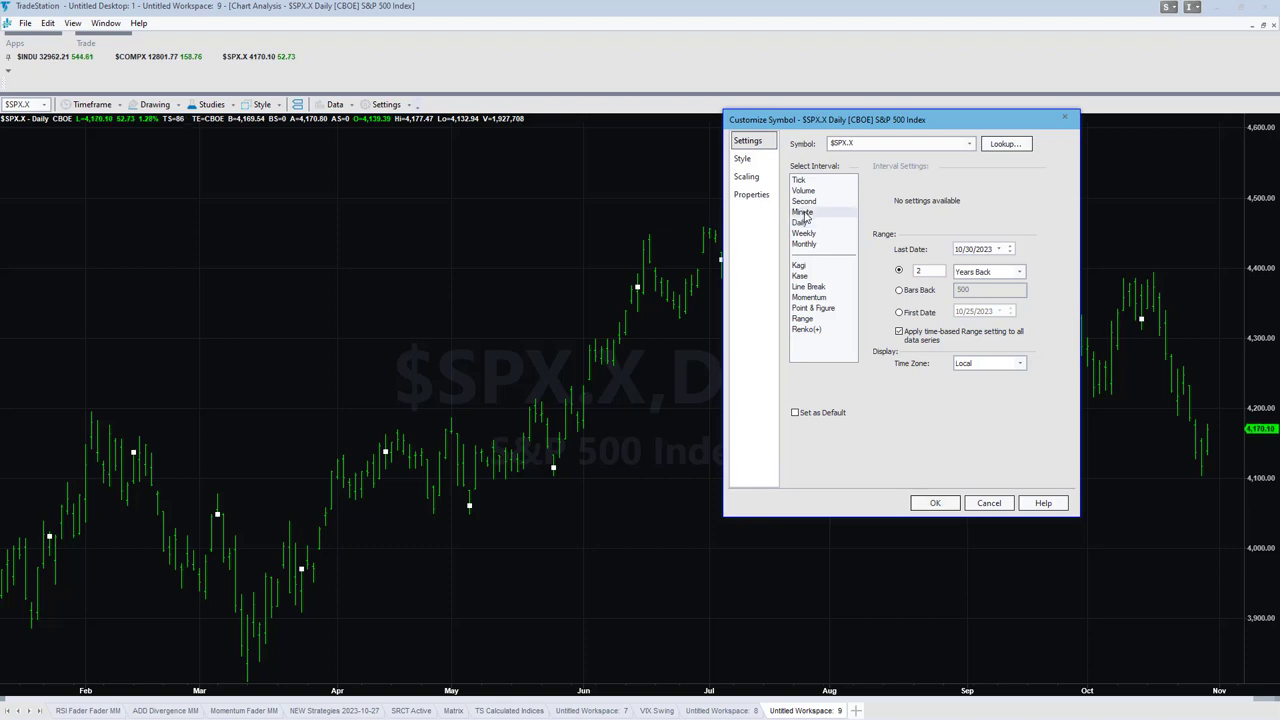
click(938, 505)
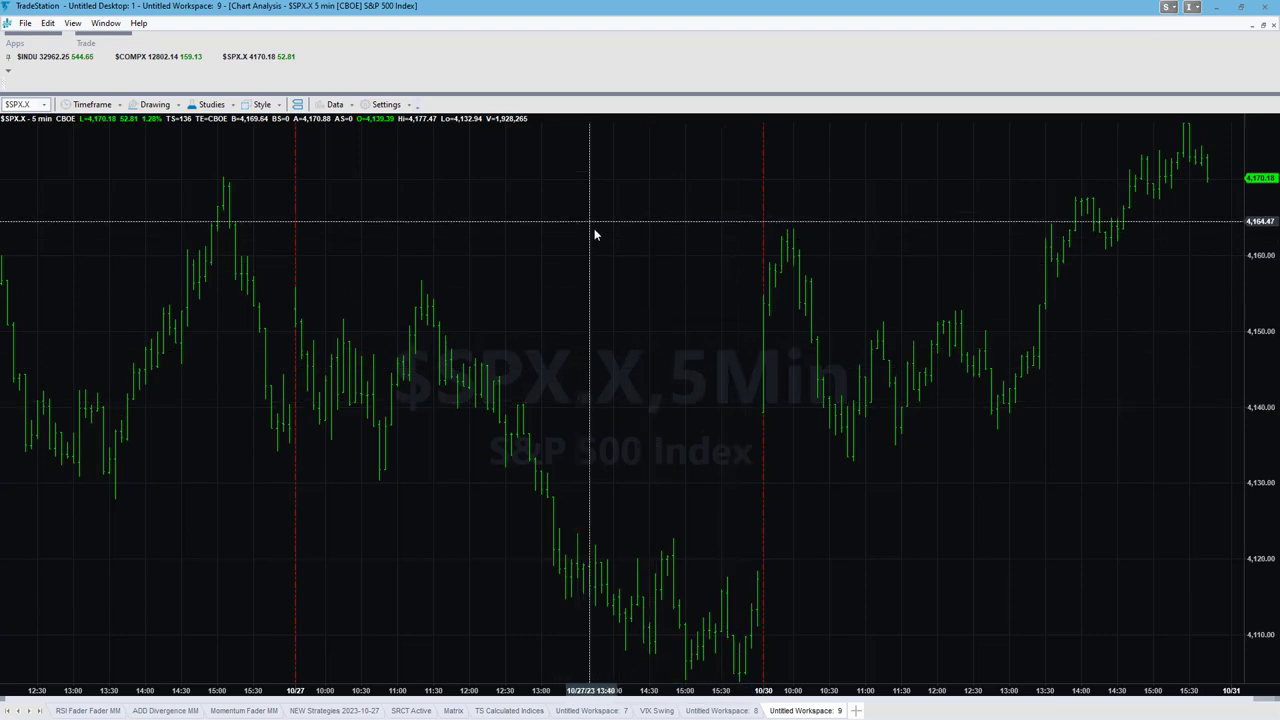
scroll(590, 480, down, 2)
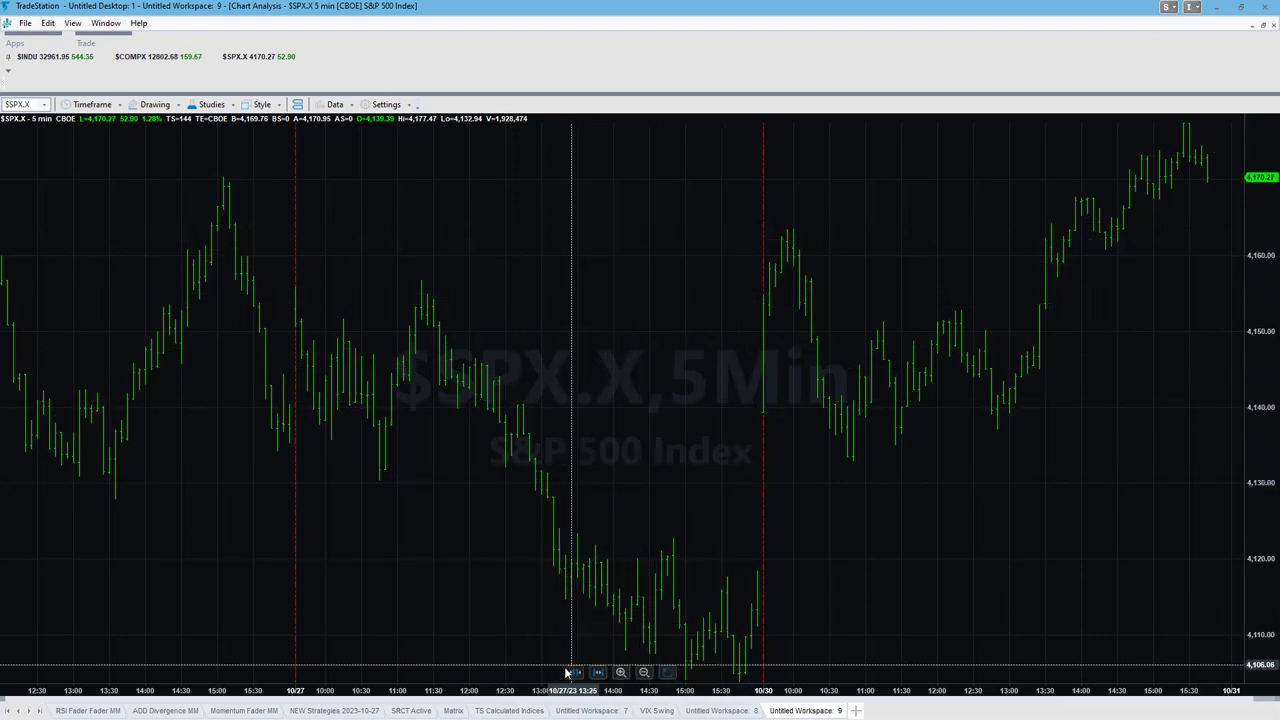
scroll(571, 677, down, 3)
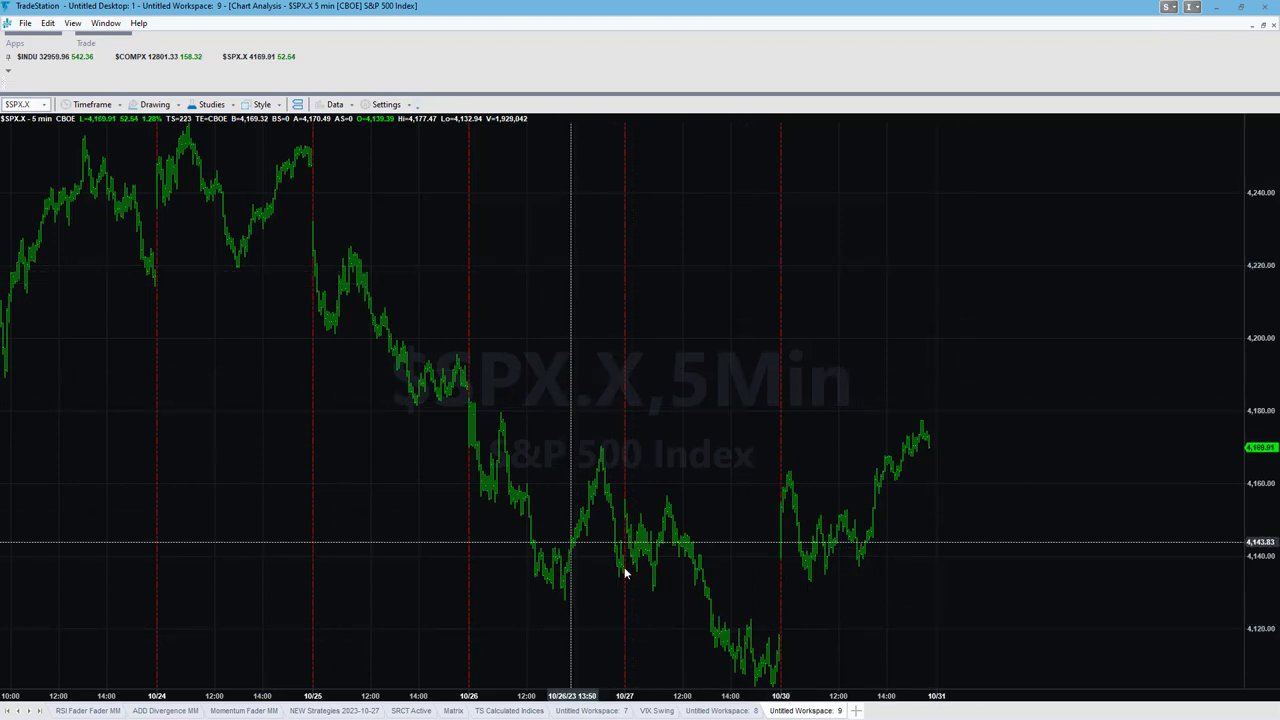
Change the chart symbol to $COMPX, the Nasdaq Composite Index
double_click(806, 556)
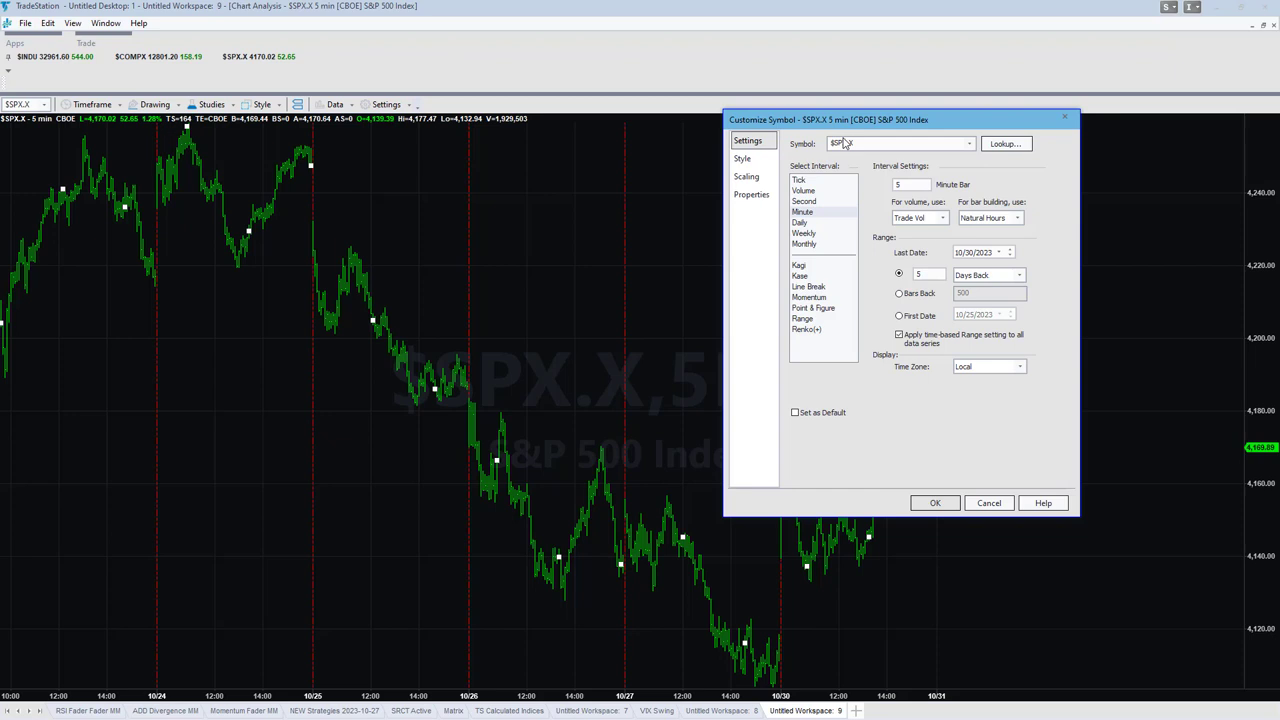
click(910, 145)
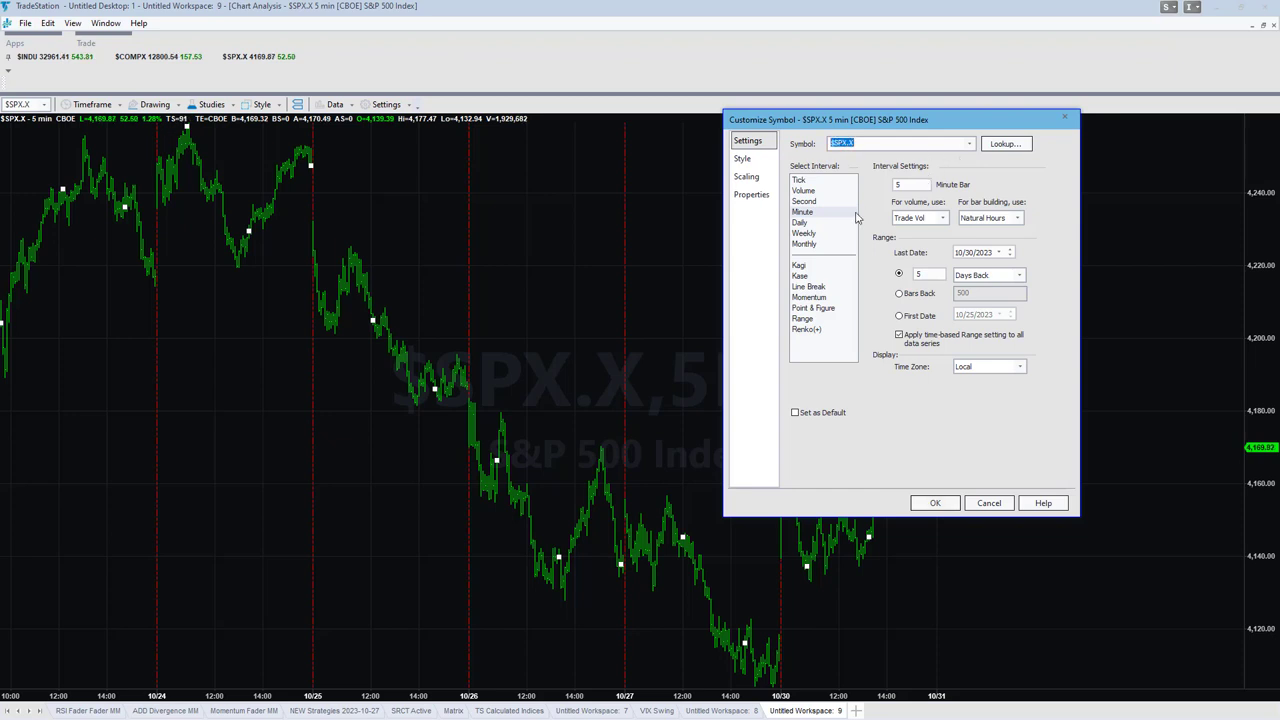
text($COMP)
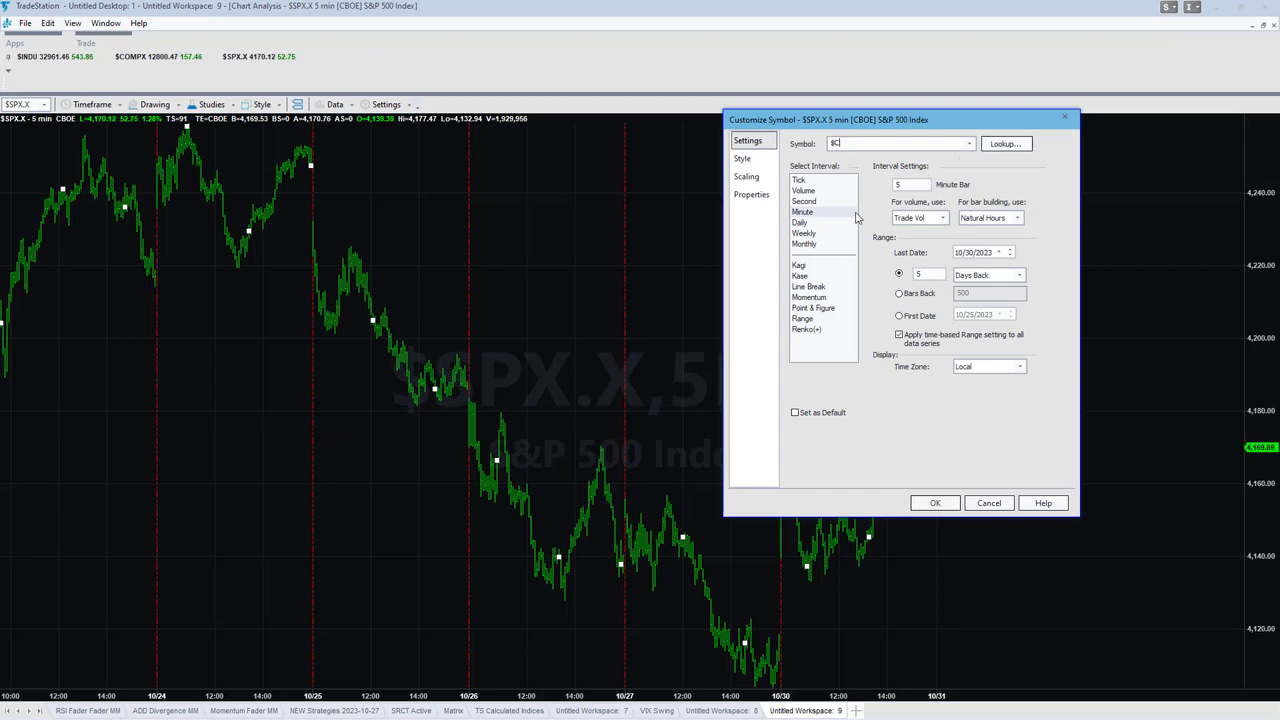
key(Return)
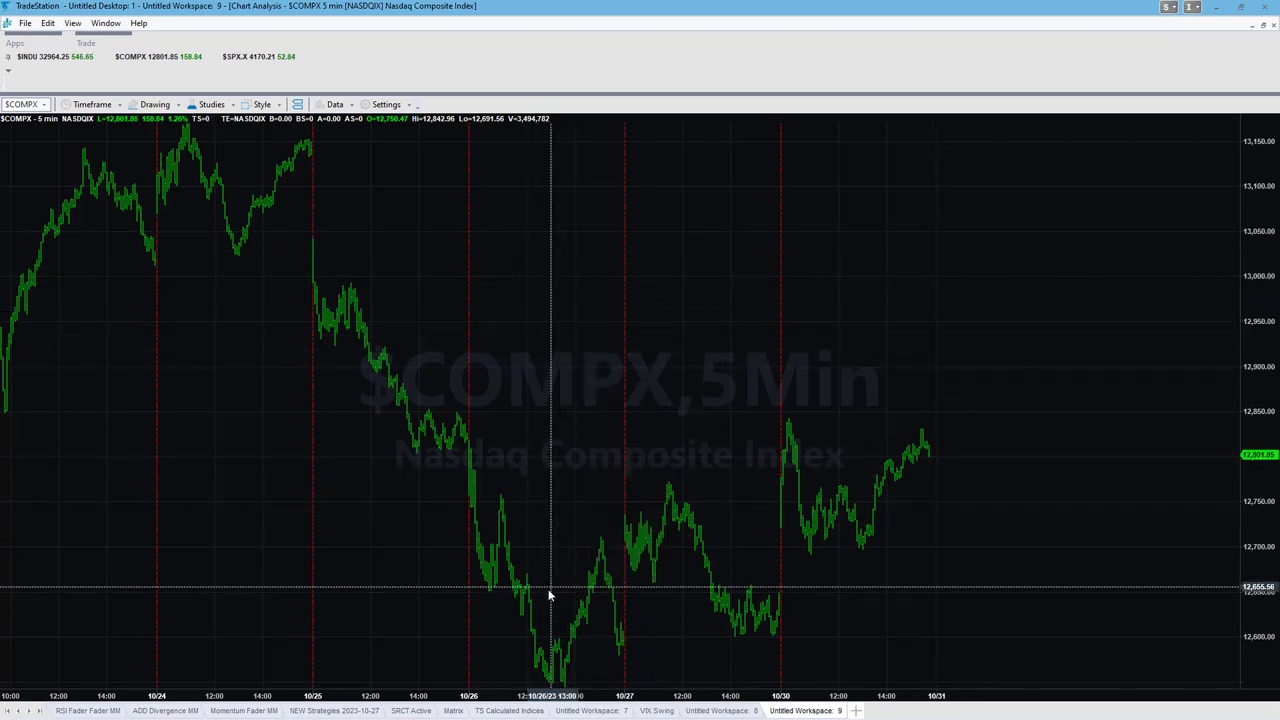
click(80, 106)
Put the Nasdaq chart on 60-minute bars and scroll to show September 19 through October 30
click(124, 322)
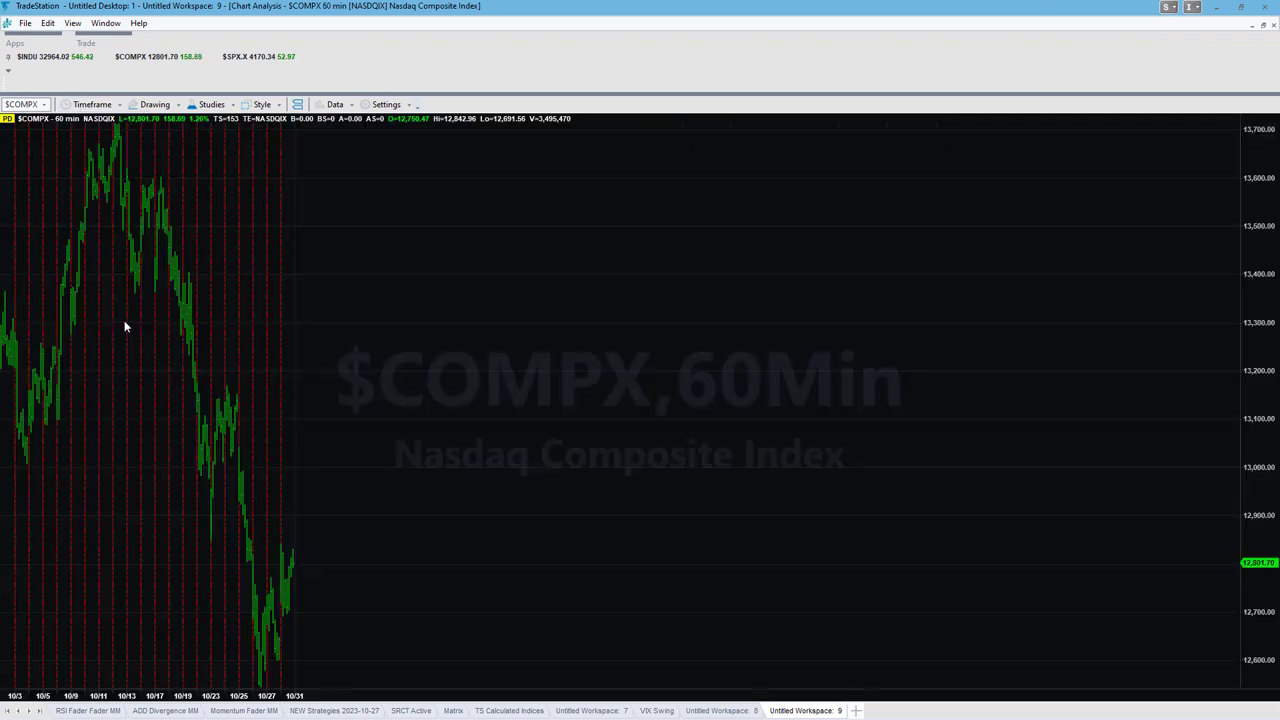
scroll(128, 300, up, 3)
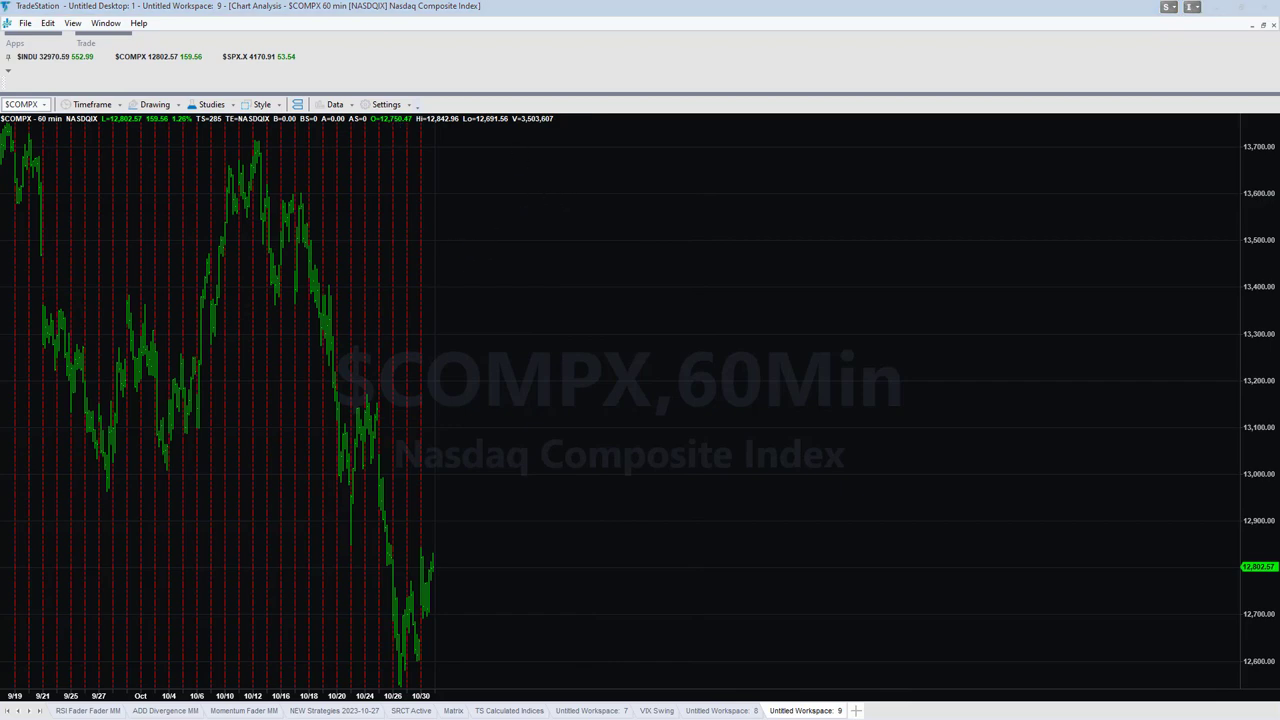
Handwrite 55 and NQ in magenta in the empty chart area
drag(627, 155, 576, 234)
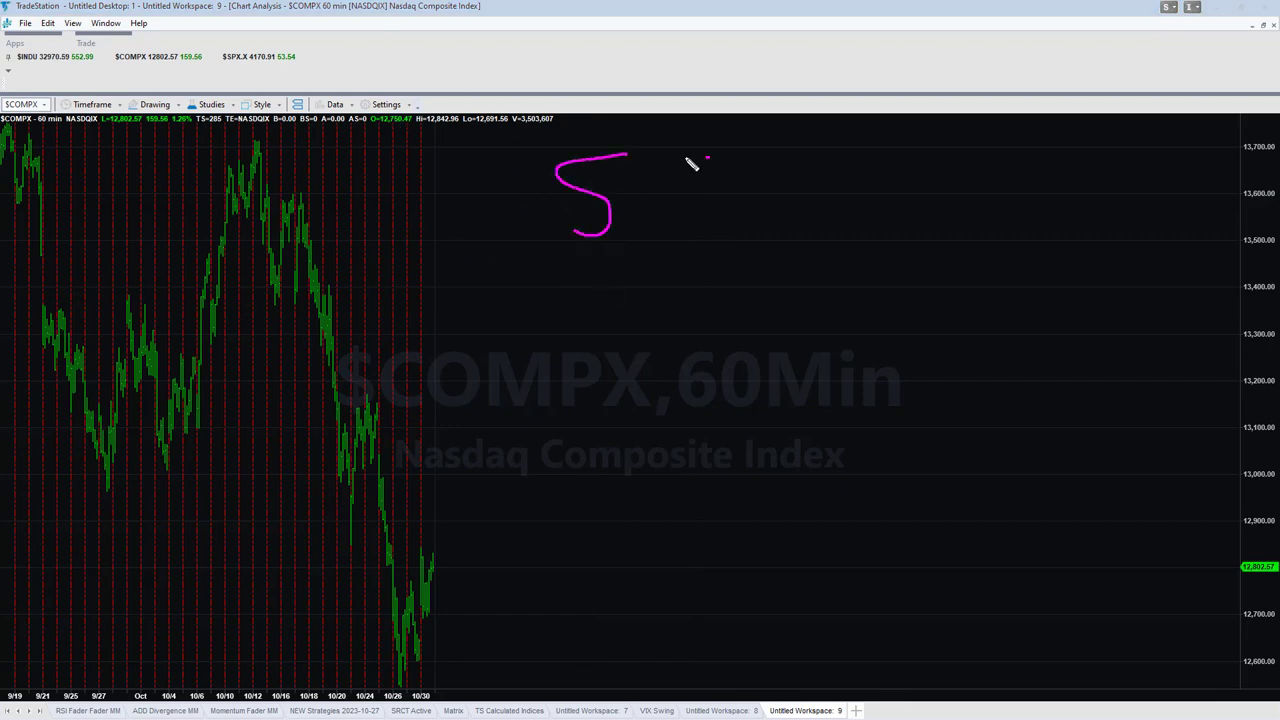
drag(709, 156, 641, 240)
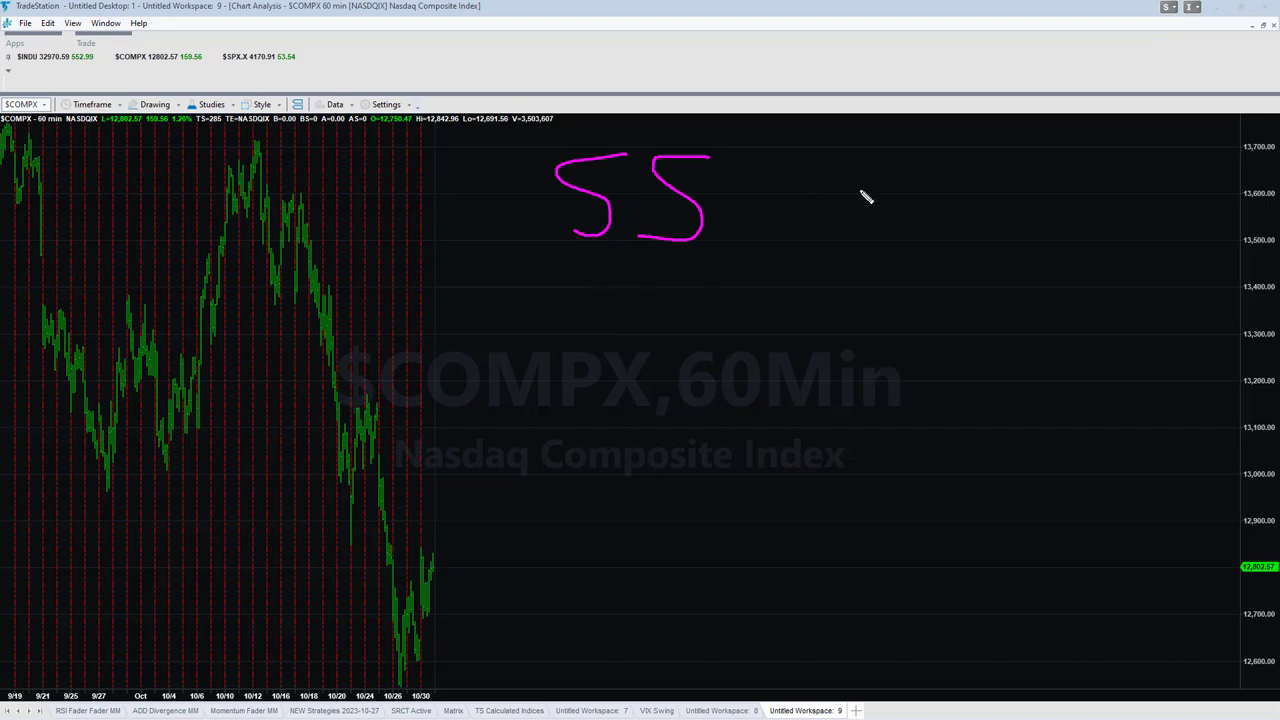
mouse_move(858, 220)
mouse_down()
mouse_move(898, 142)
mouse_move(949, 209)
mouse_move(975, 200)
mouse_move(980, 214)
mouse_up()
Draw a dip-and-rally curve with two upward arrowheads, labelled TP and EVP below
mouse_move(716, 302)
mouse_down()
mouse_move(834, 371)
mouse_move(926, 543)
mouse_move(980, 541)
mouse_move(1034, 503)
mouse_move(1034, 514)
mouse_move(1083, 281)
mouse_up()
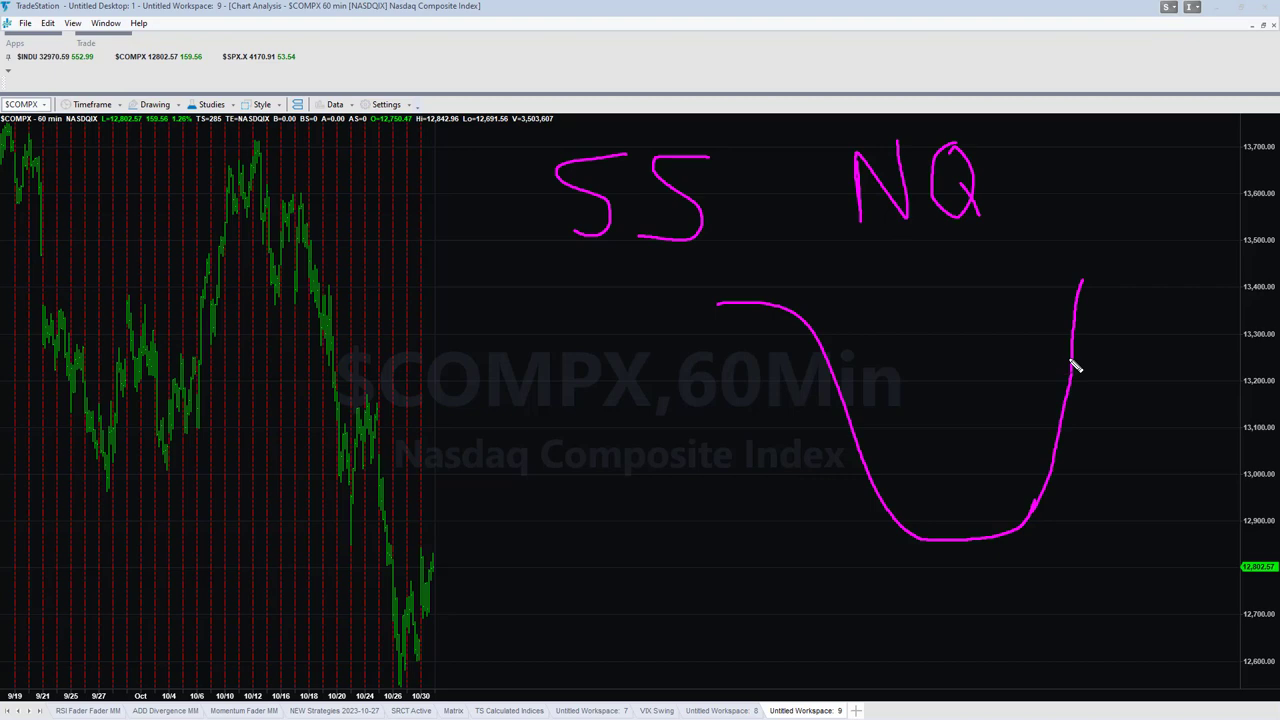
drag(1038, 476, 1087, 462)
drag(1052, 362, 1101, 375)
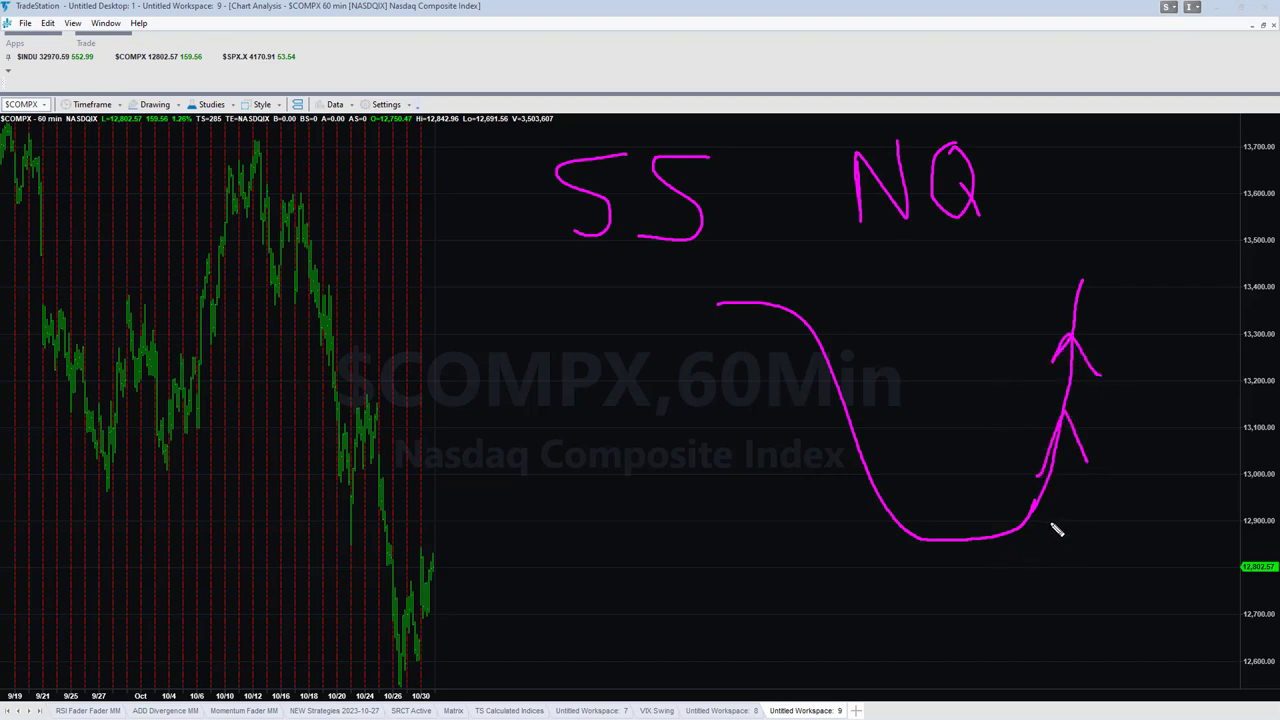
mouse_move(1044, 522)
mouse_down()
mouse_move(1090, 516)
mouse_move(1070, 562)
mouse_up()
mouse_move(1104, 516)
mouse_down()
mouse_move(1110, 552)
mouse_move(1123, 531)
mouse_move(1106, 540)
mouse_up()
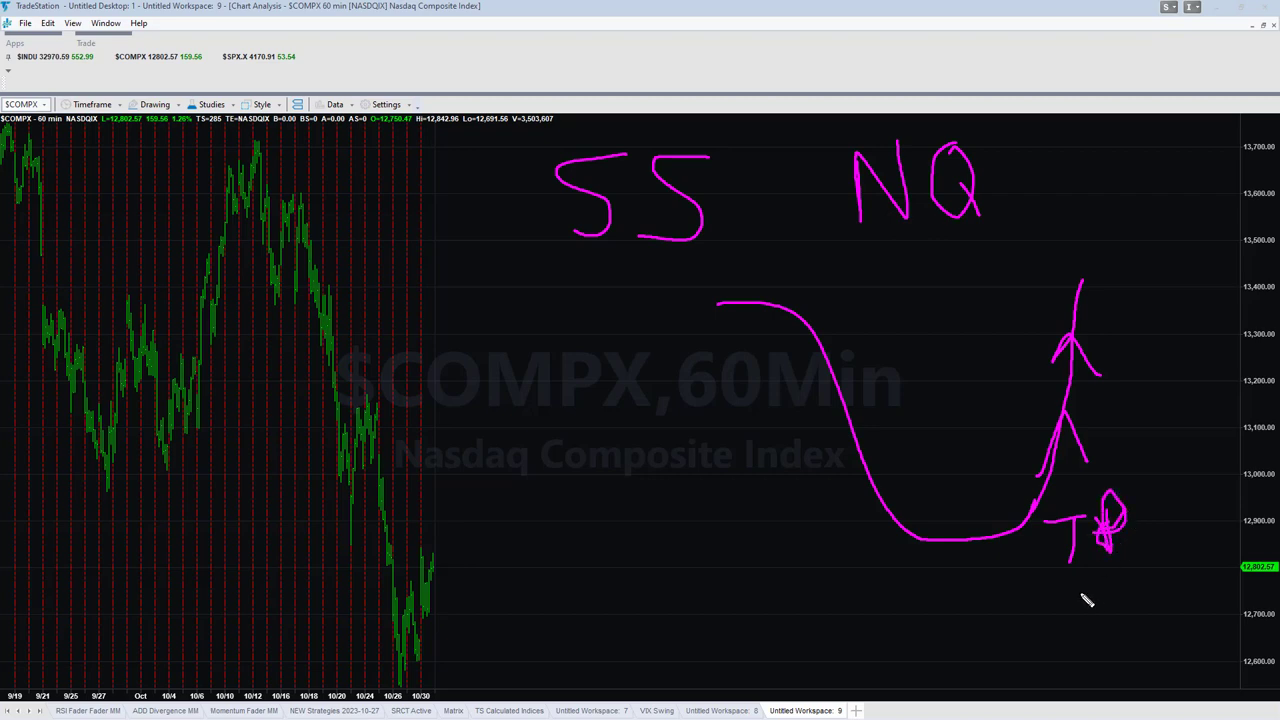
mouse_move(1082, 596)
mouse_down()
mouse_move(1120, 624)
mouse_move(1104, 606)
mouse_move(1118, 588)
mouse_move(1137, 598)
mouse_up()
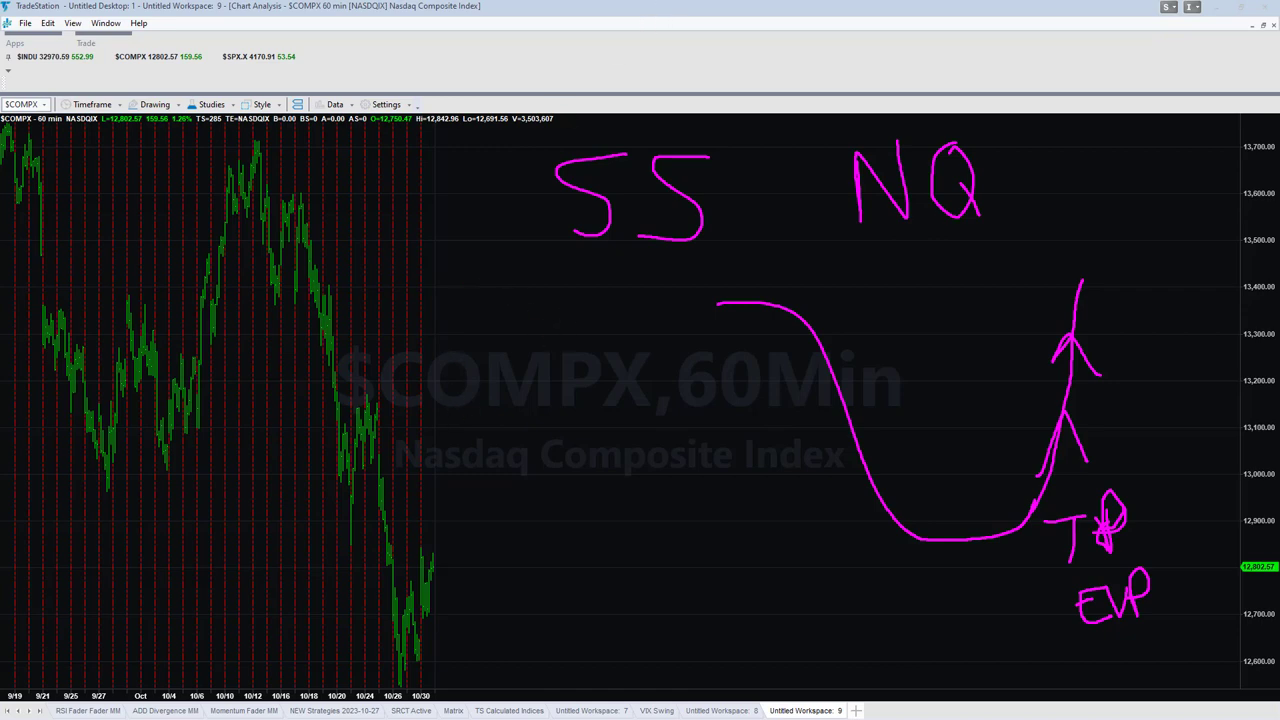
Write Nov left of the 55 with DFOMC beneath it
mouse_move(424, 312)
mouse_down()
mouse_move(426, 266)
mouse_move(457, 308)
mouse_move(458, 248)
mouse_move(466, 288)
mouse_move(515, 315)
mouse_move(530, 265)
mouse_up()
drag(558, 244, 570, 318)
drag(474, 348, 478, 405)
drag(476, 332, 482, 402)
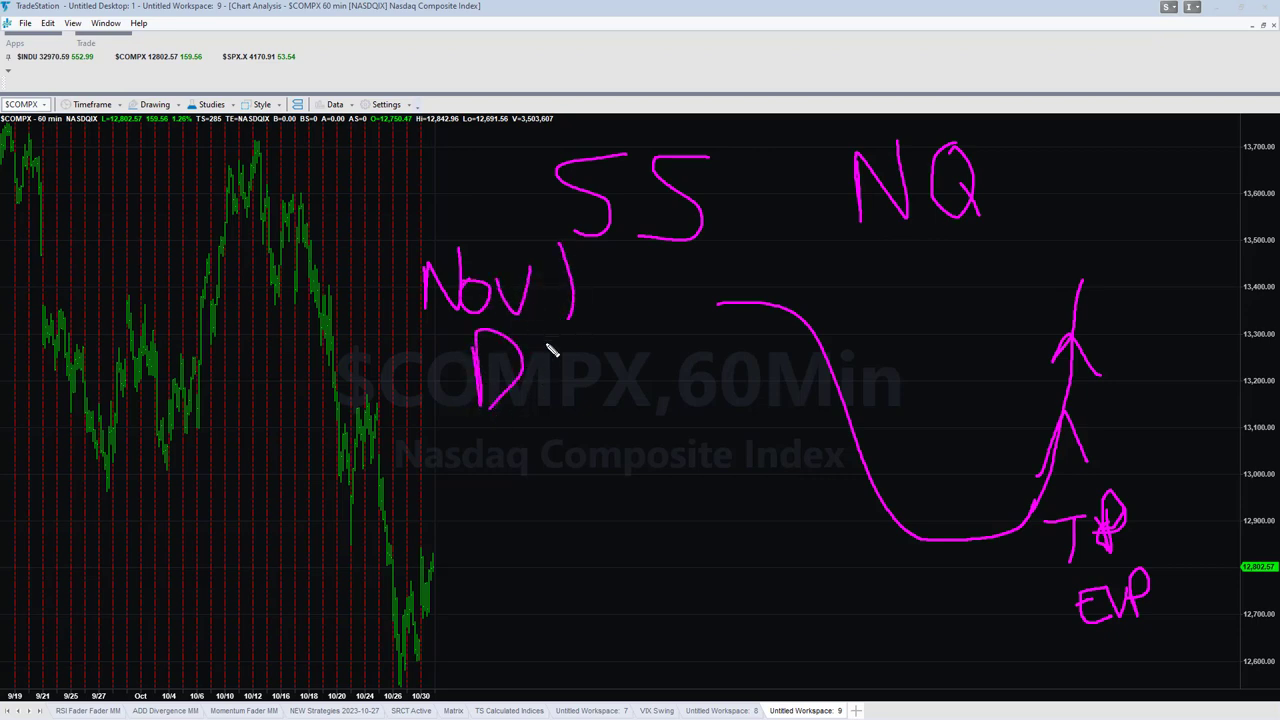
drag(546, 336, 548, 378)
mouse_move(542, 326)
mouse_down()
mouse_move(588, 324)
mouse_move(568, 352)
mouse_move(594, 334)
mouse_move(636, 368)
mouse_move(688, 372)
mouse_up()
drag(712, 322, 762, 370)
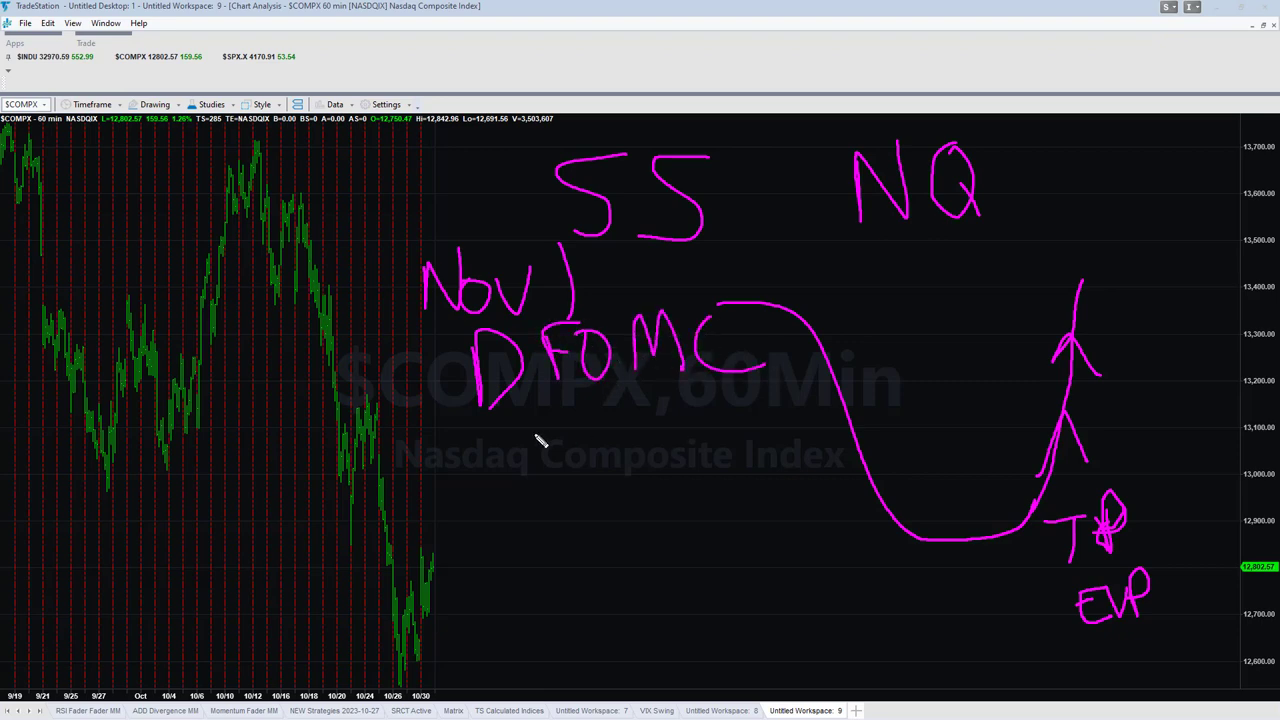
Write FOMC on a second line below DFOMC, correcting a letter
mouse_move(538, 438)
mouse_down()
mouse_move(548, 490)
mouse_move(578, 430)
mouse_up()
mouse_move(548, 468)
mouse_down()
mouse_move(570, 464)
mouse_move(604, 488)
mouse_move(620, 446)
mouse_move(660, 482)
mouse_up()
drag(664, 420, 705, 480)
mouse_move(752, 408)
mouse_down()
mouse_move(737, 406)
mouse_move(774, 466)
mouse_up()
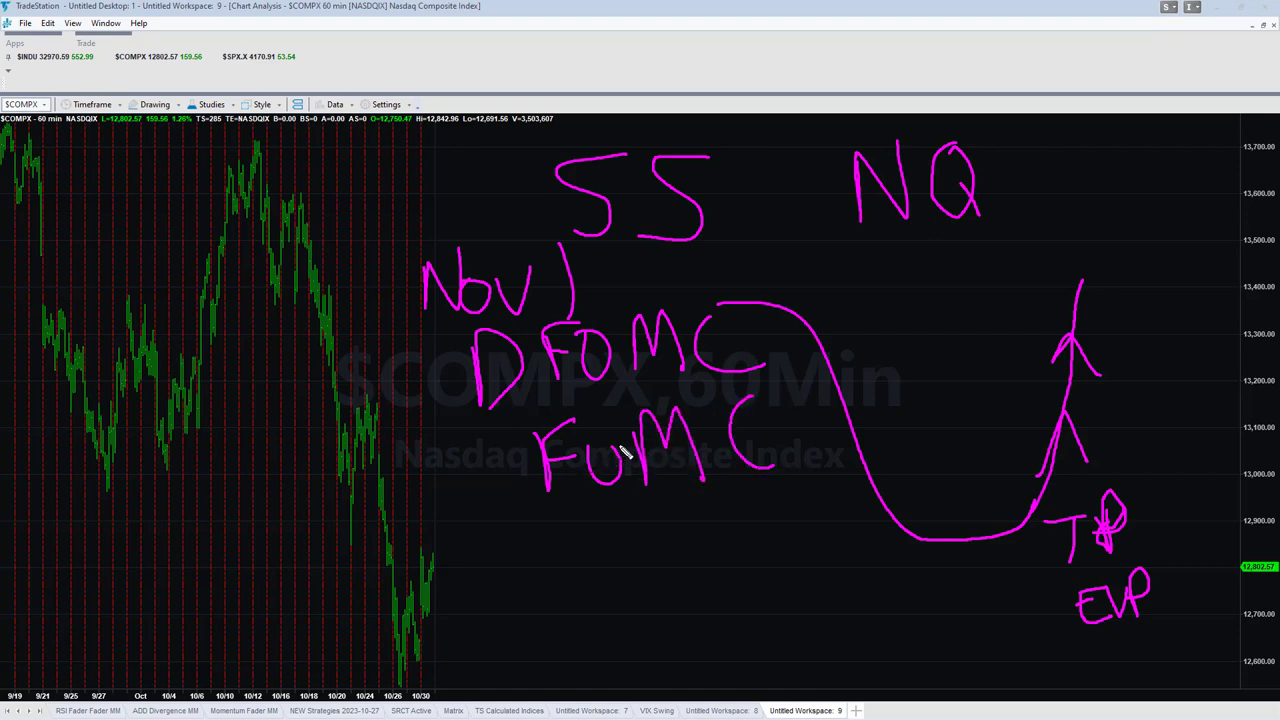
drag(600, 440, 595, 490)
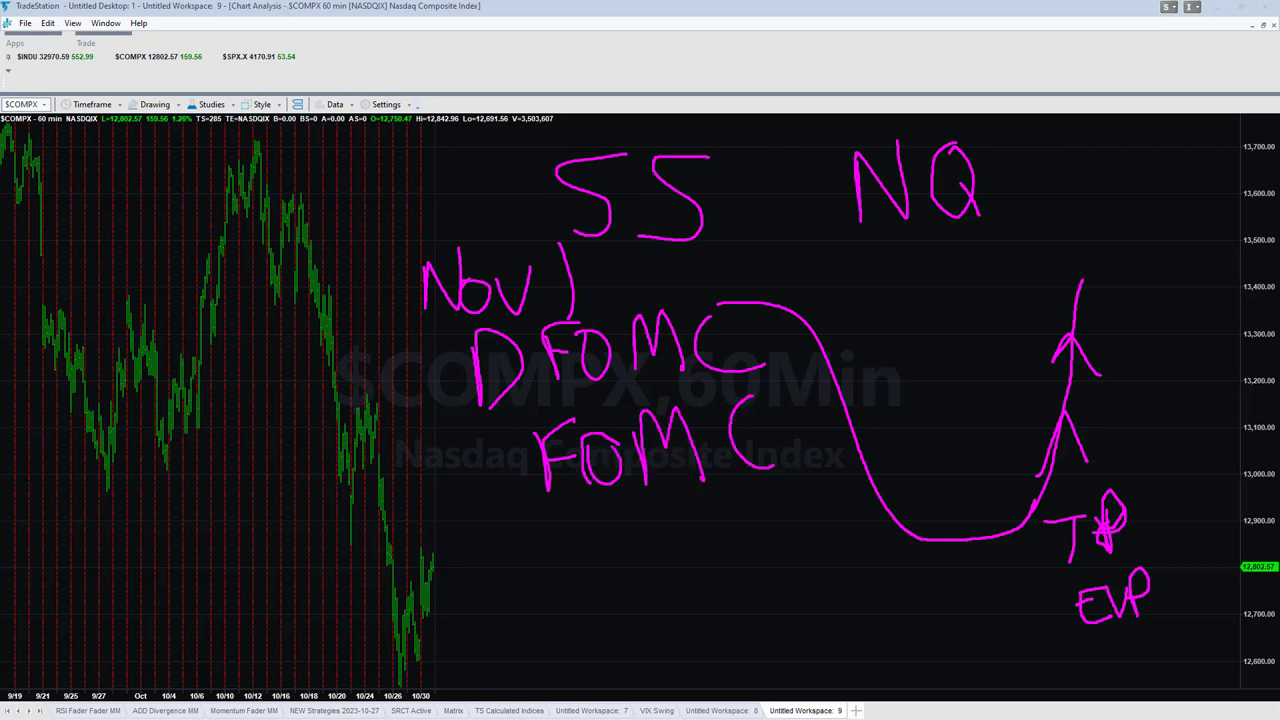